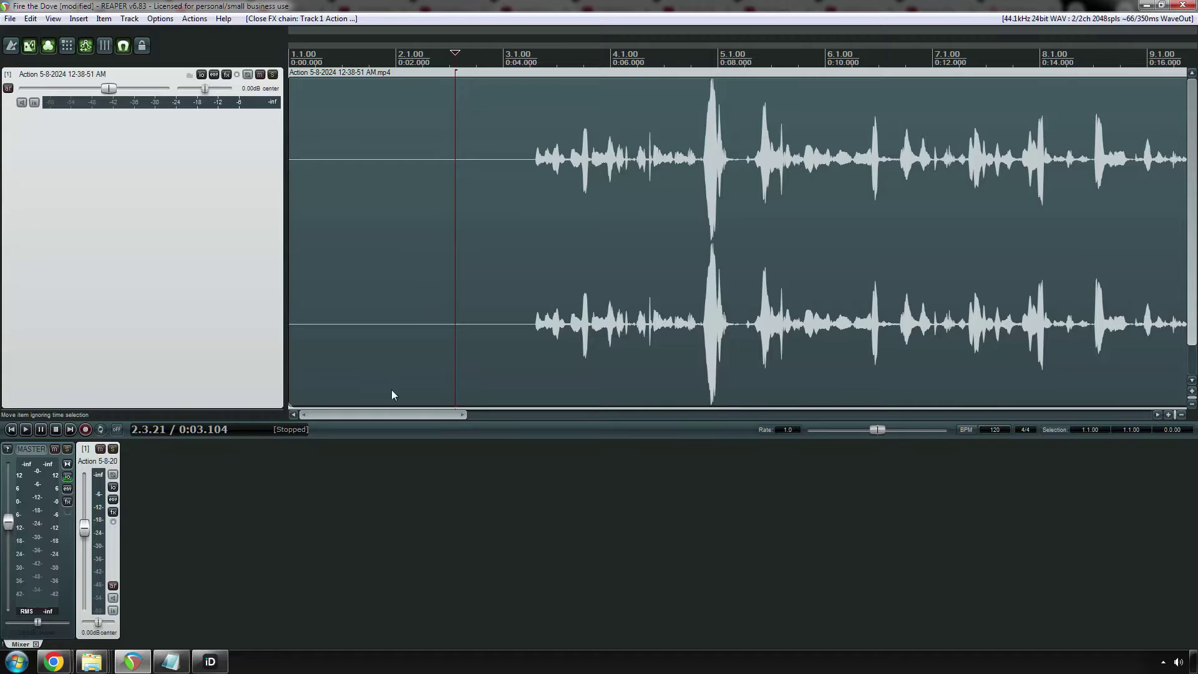
Step: Open the Fire the Dove notes in Notepad and read down to the numbered walkthrough under First Steps
{"action": "left_click", "coordinate": [171, 661]}
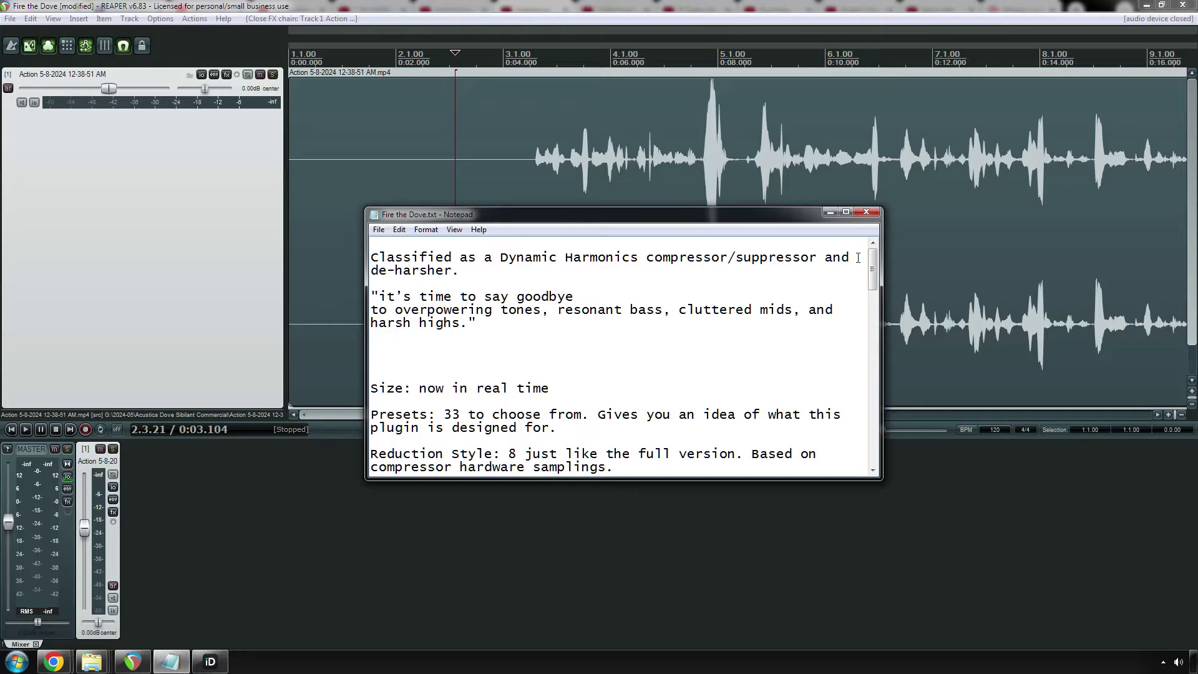
{"action": "left_click_drag", "start_coordinate": [873, 274], "coordinate": [857, 371]}
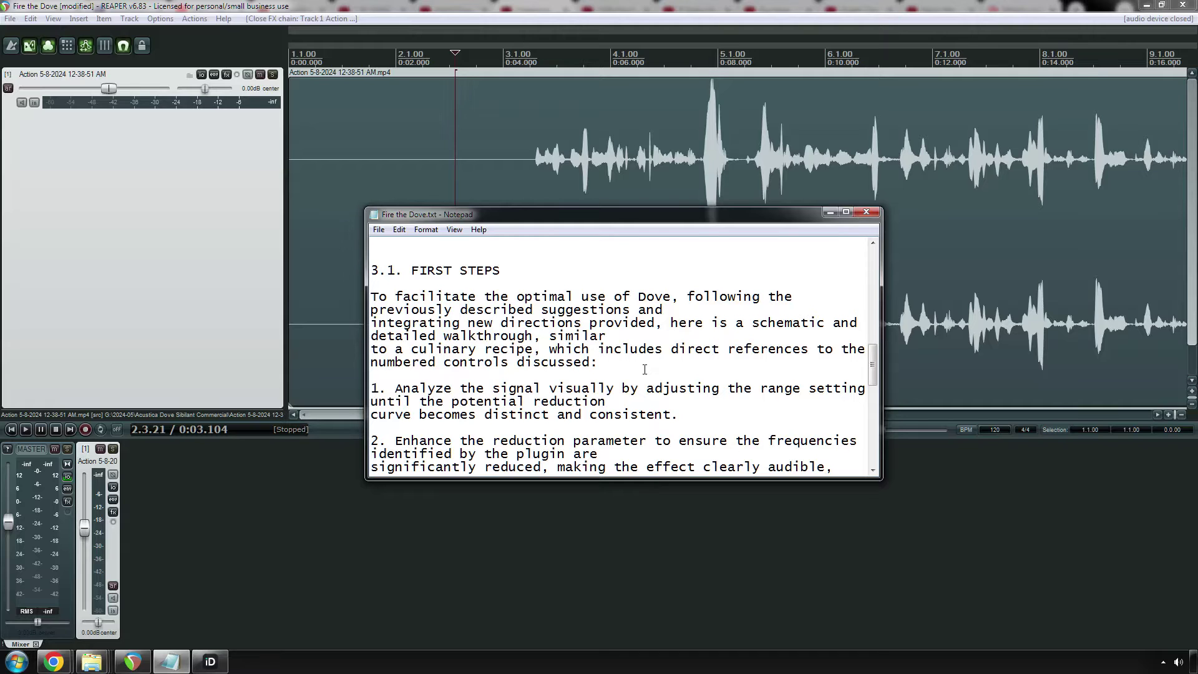
{"action": "scroll", "coordinate": [645, 368], "scroll_direction": "down", "scroll_amount": 2}
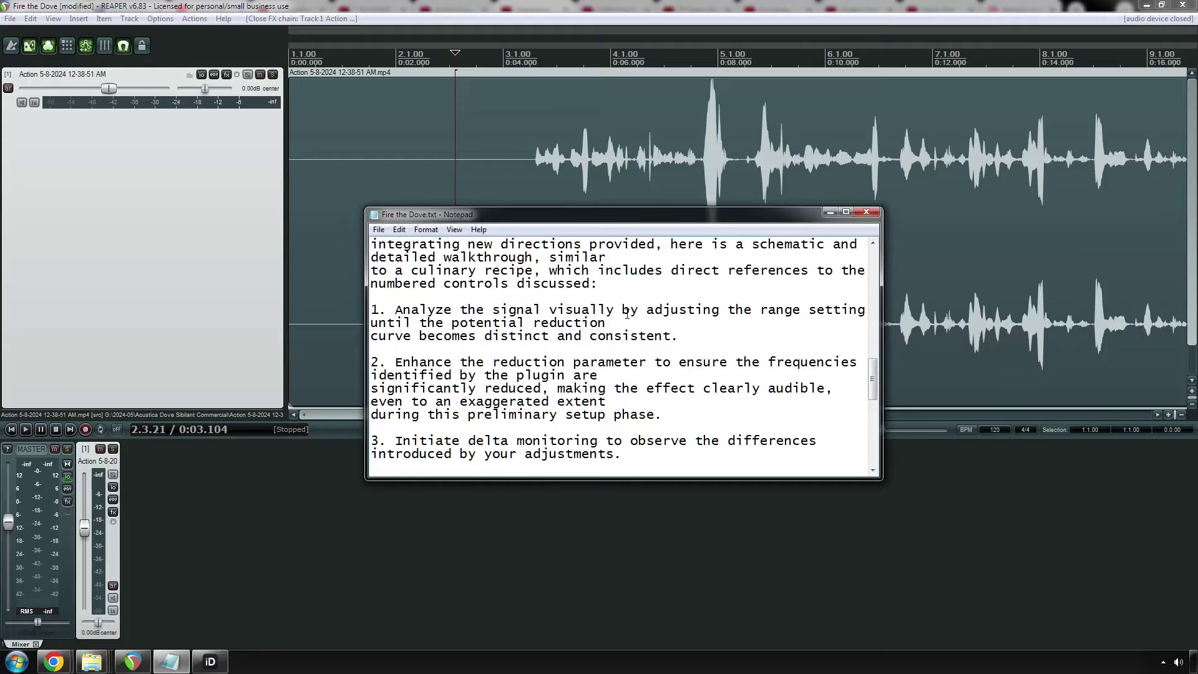
Step: Back in REAPER, add the VST3 FIRETHEDOVEMT plugin to track 1 from the plugins filtered by "dove"
{"action": "left_click", "coordinate": [239, 144]}
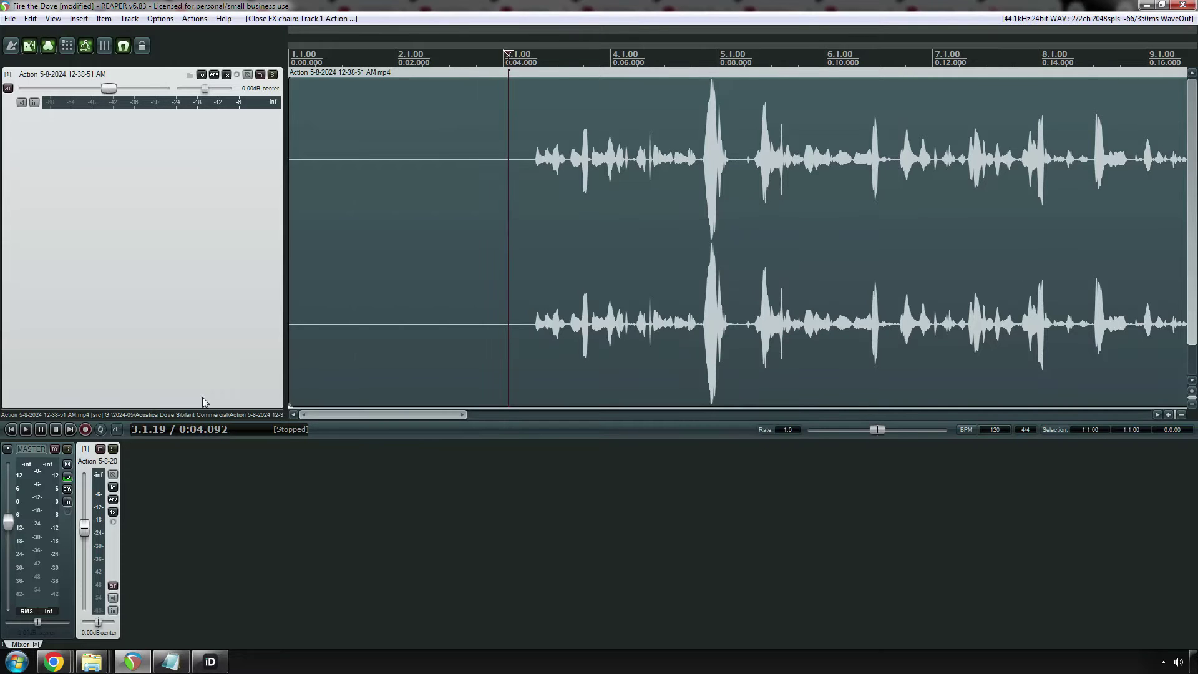
{"action": "left_click", "coordinate": [227, 75]}
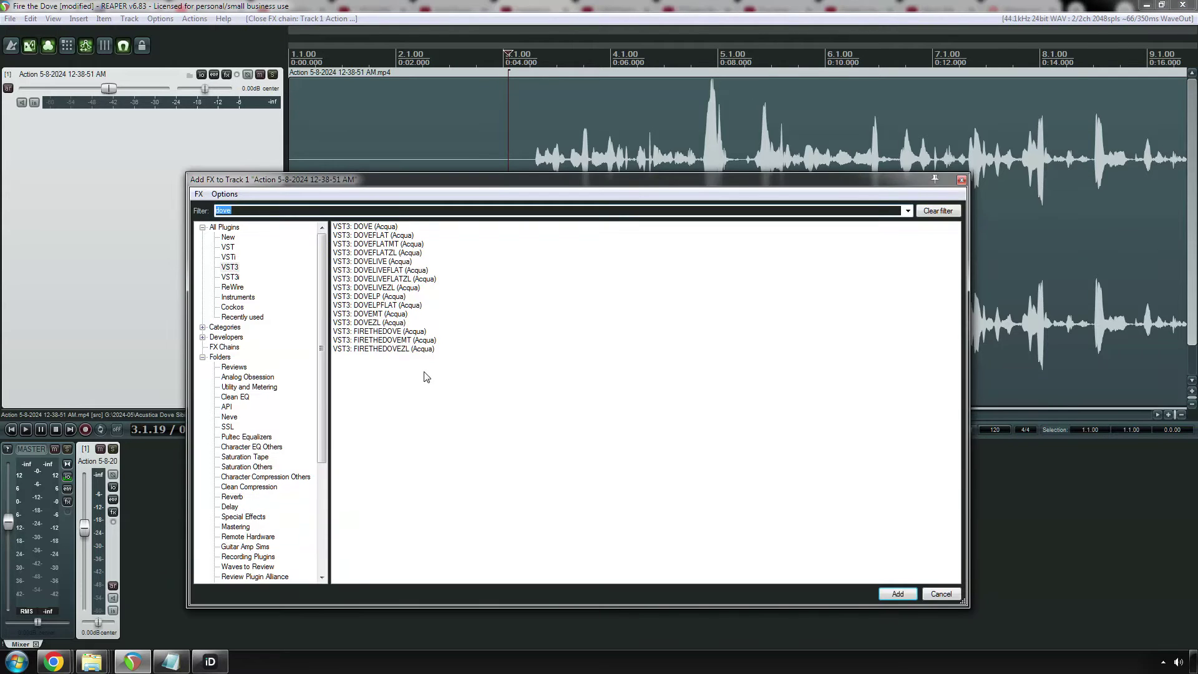
{"action": "left_click", "coordinate": [394, 342]}
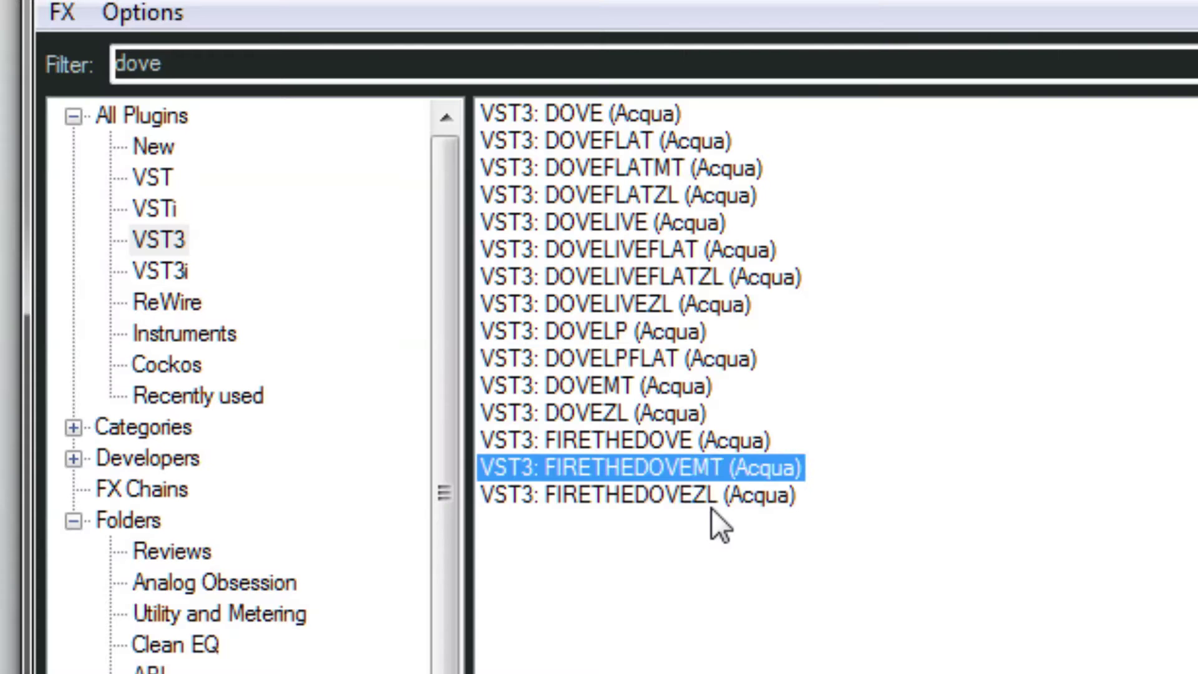
{"action": "left_click", "coordinate": [409, 351]}
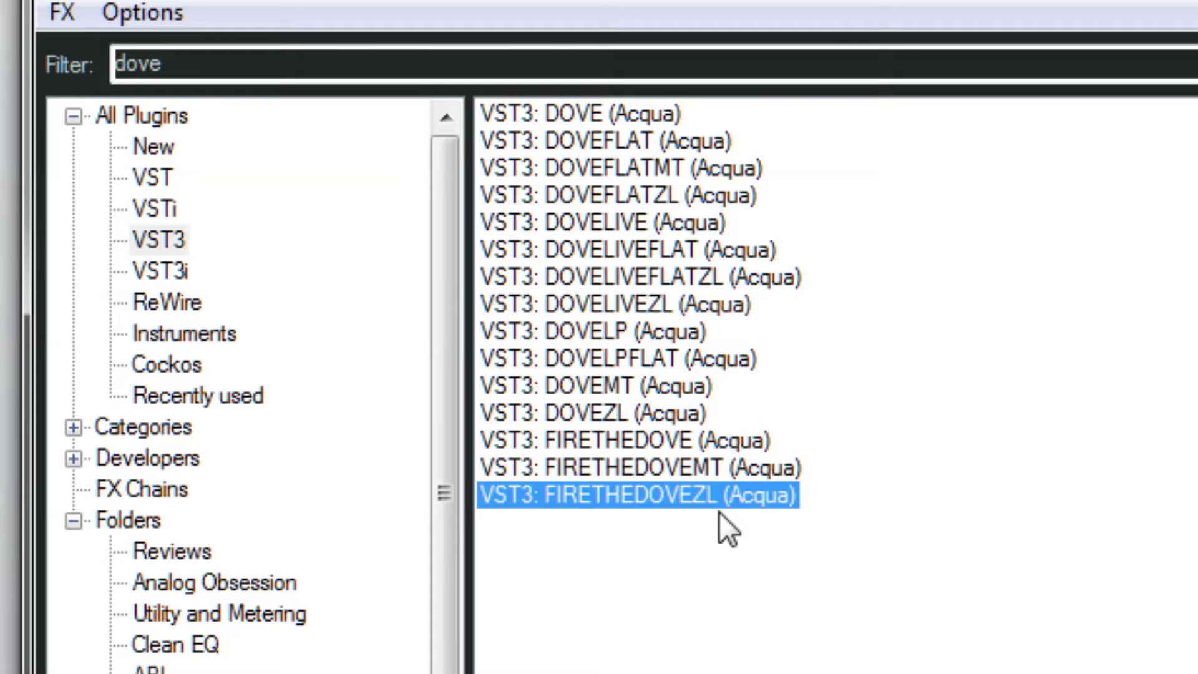
{"action": "left_click", "coordinate": [698, 470]}
{"action": "left_click", "coordinate": [679, 440]}
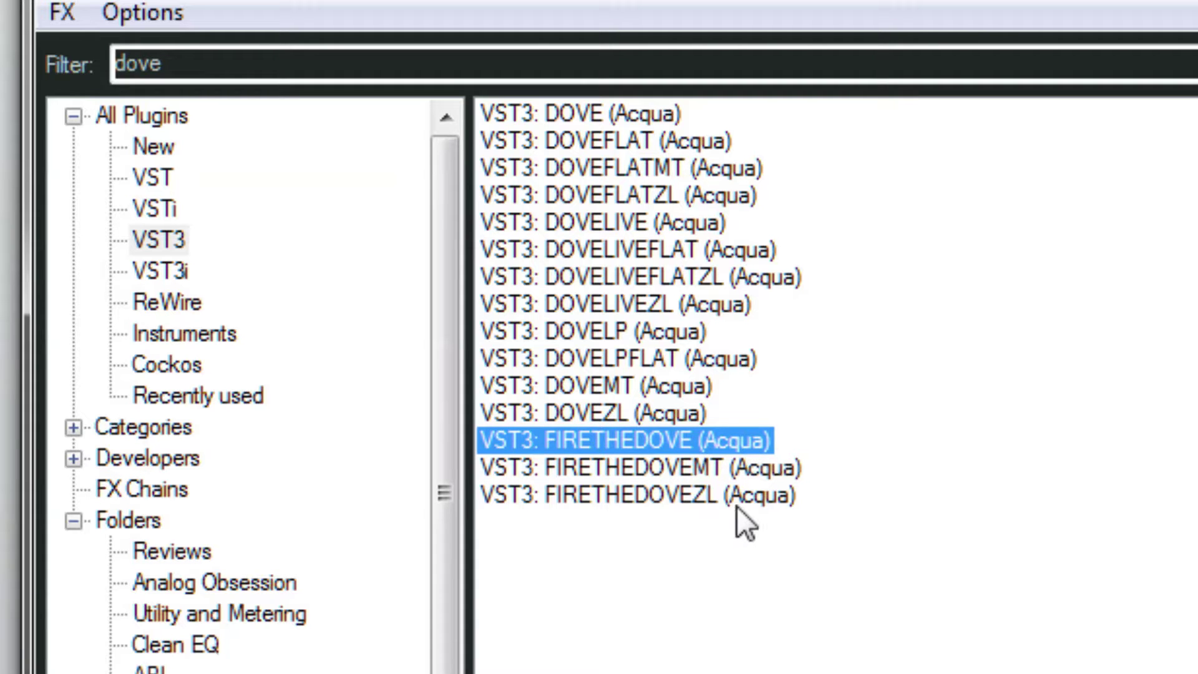
{"action": "double_click", "coordinate": [703, 468]}
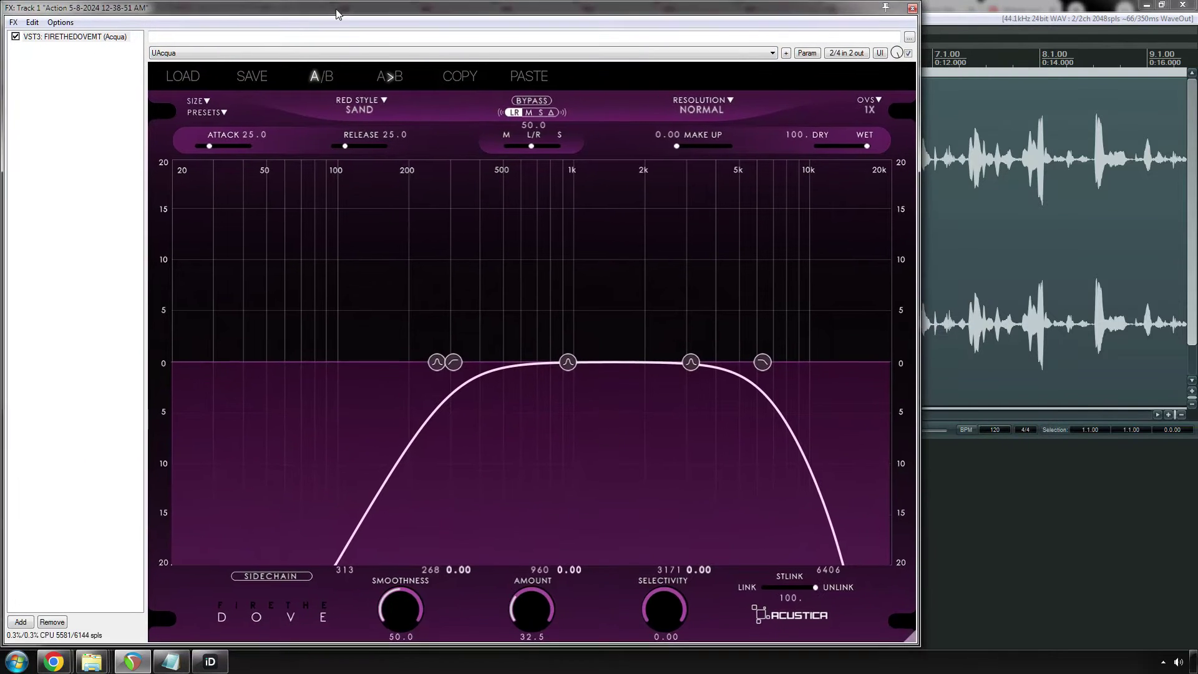
Step: Play the track from just past the 4-second mark and maximize the FIRETHEDOVEMT plugin window
{"action": "left_click_drag", "start_coordinate": [463, 14], "coordinate": [372, 13]}
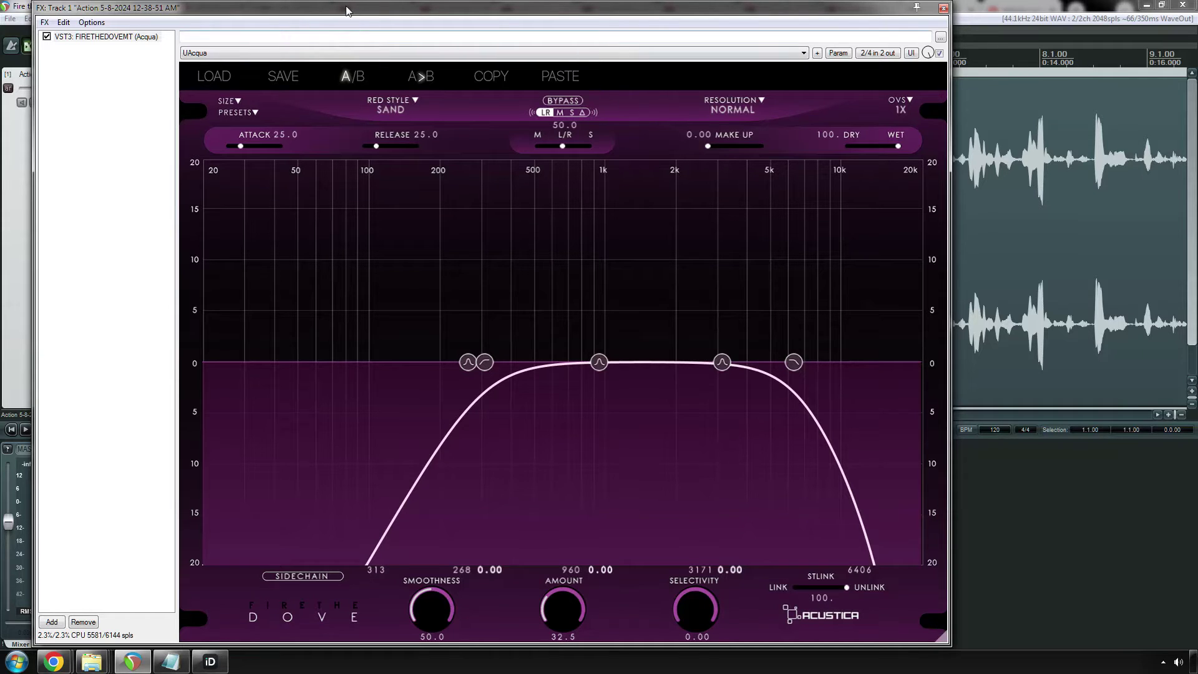
{"action": "left_click_drag", "start_coordinate": [366, 15], "coordinate": [298, 289]}
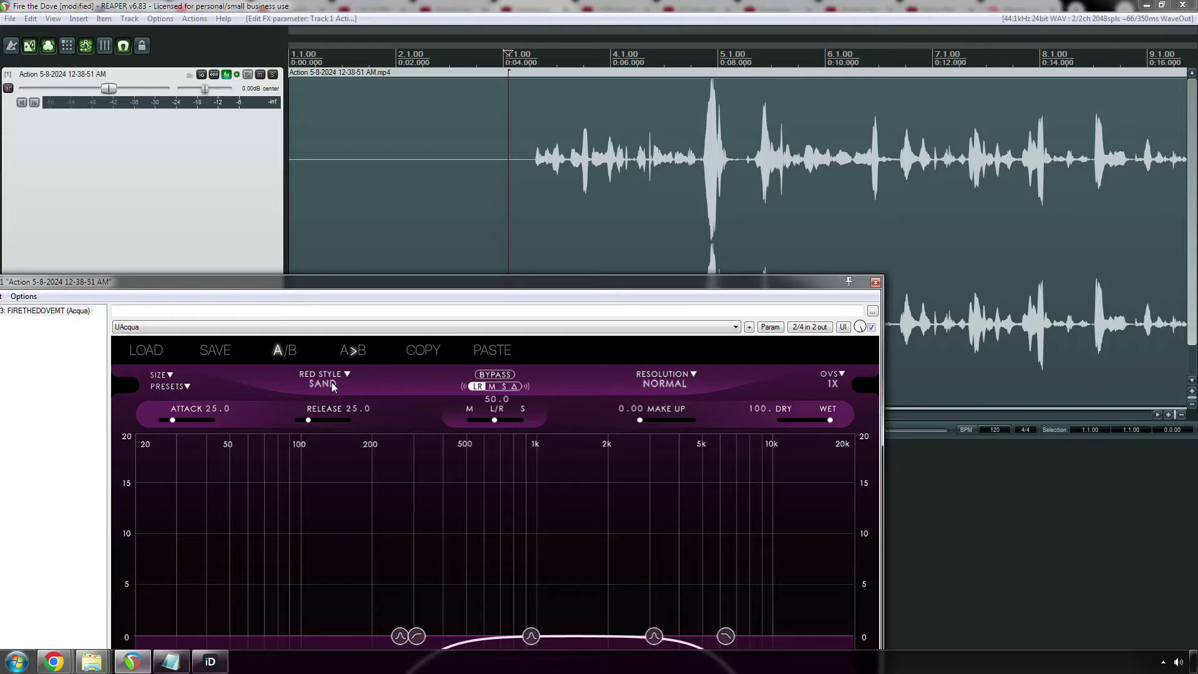
{"action": "left_click", "coordinate": [519, 173]}
{"action": "key", "text": "space"}
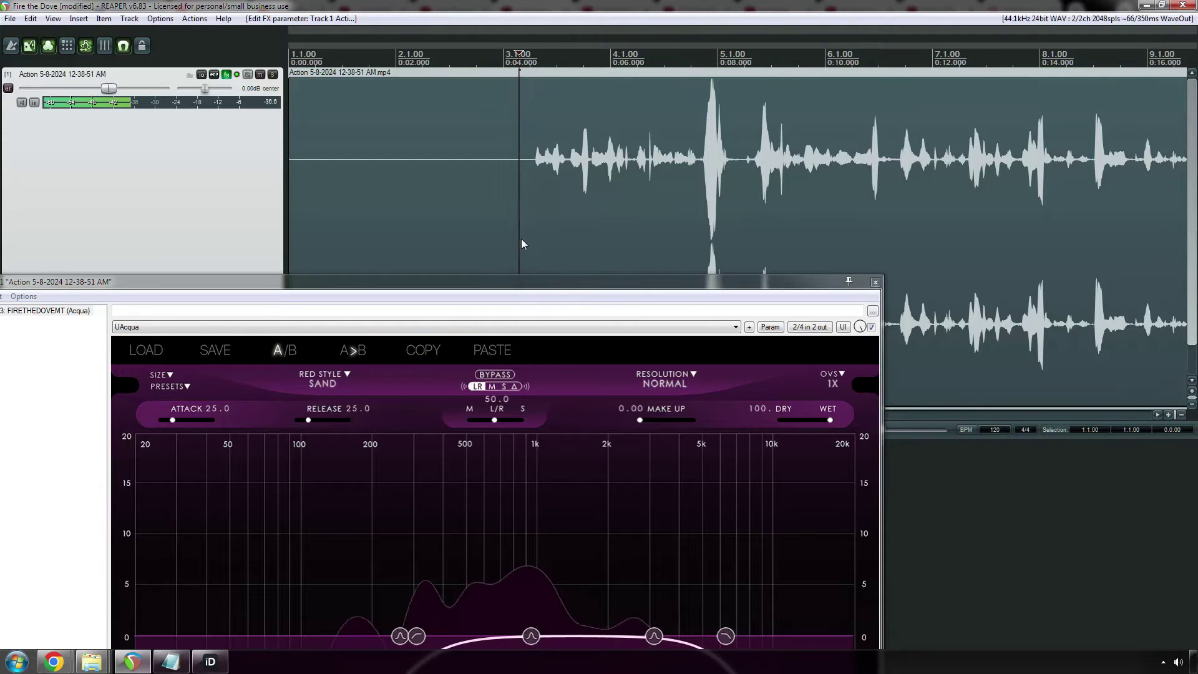
{"action": "left_click_drag", "start_coordinate": [437, 281], "coordinate": [458, 92]}
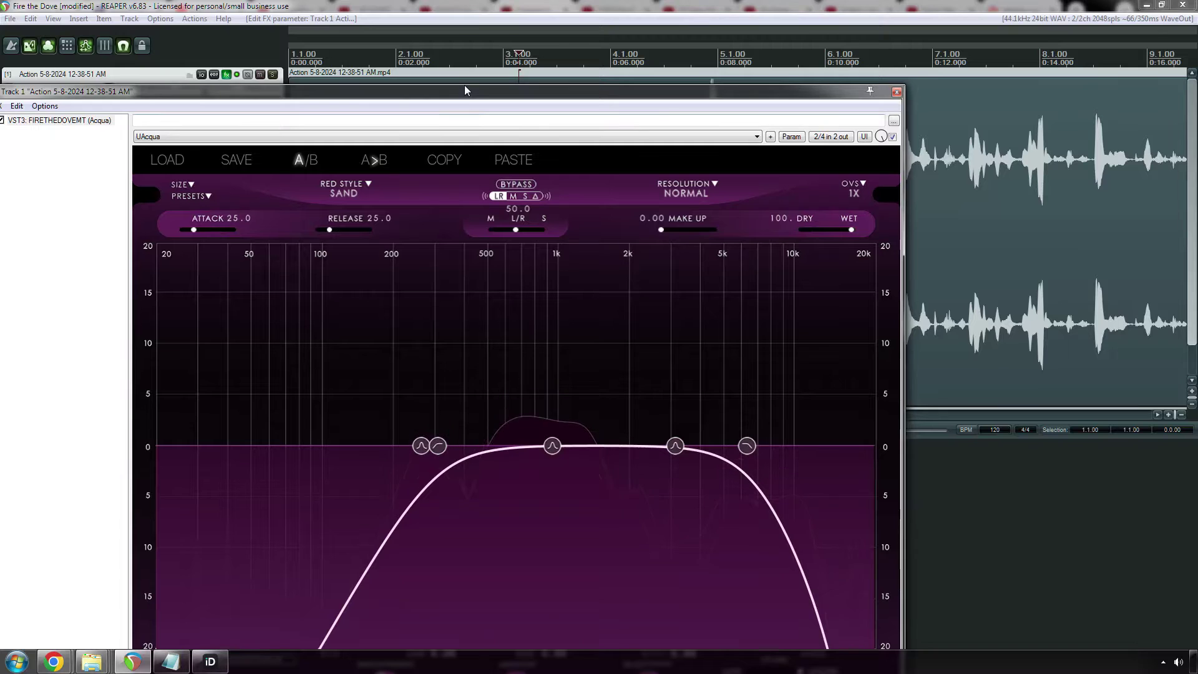
{"action": "left_click_drag", "start_coordinate": [467, 92], "coordinate": [484, 4]}
{"action": "double_click", "coordinate": [484, 4]}
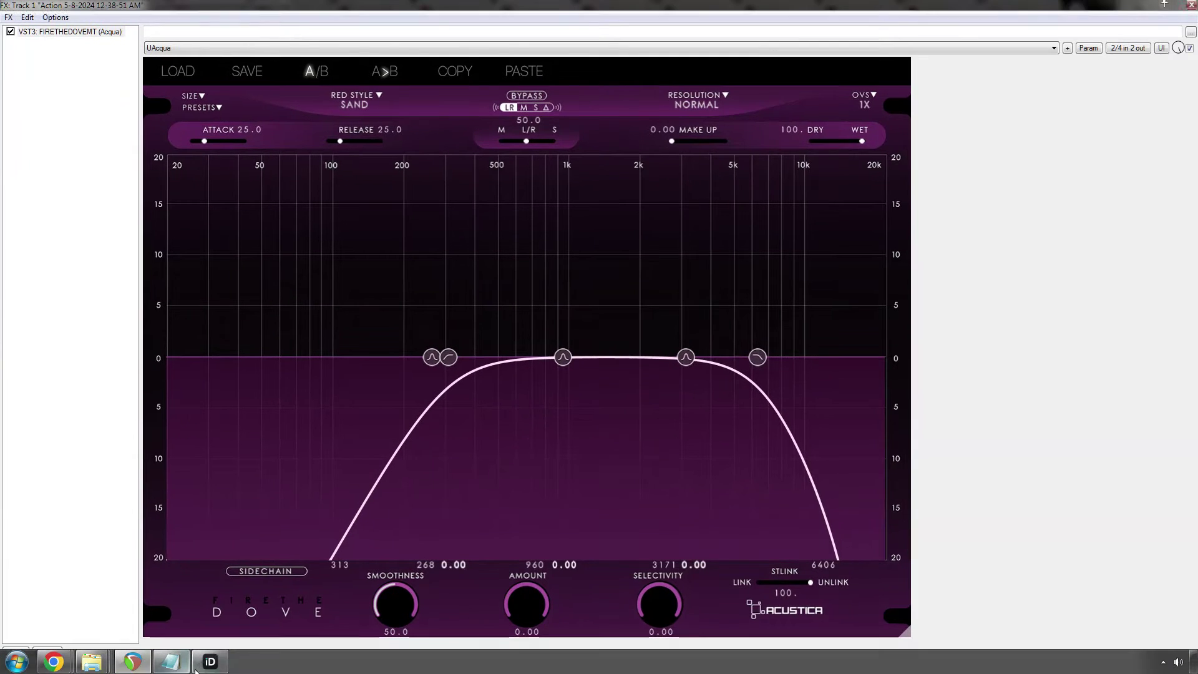
{"action": "left_click", "coordinate": [210, 661]}
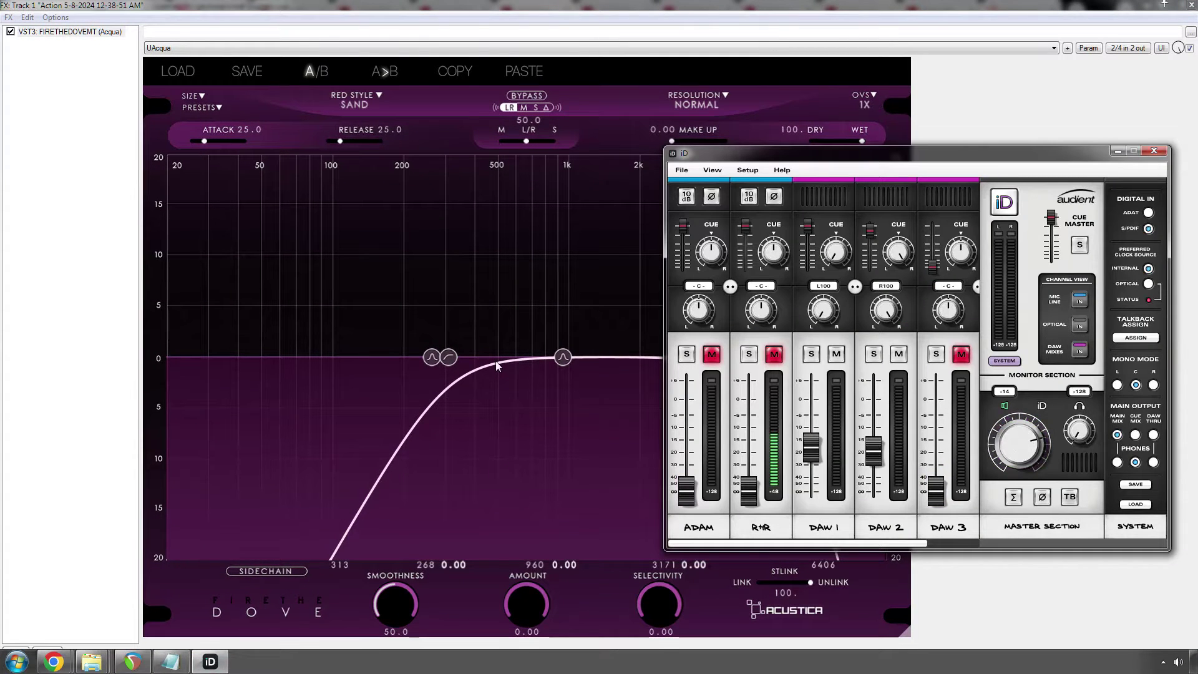
{"action": "left_click_drag", "start_coordinate": [448, 357], "coordinate": [496, 357]}
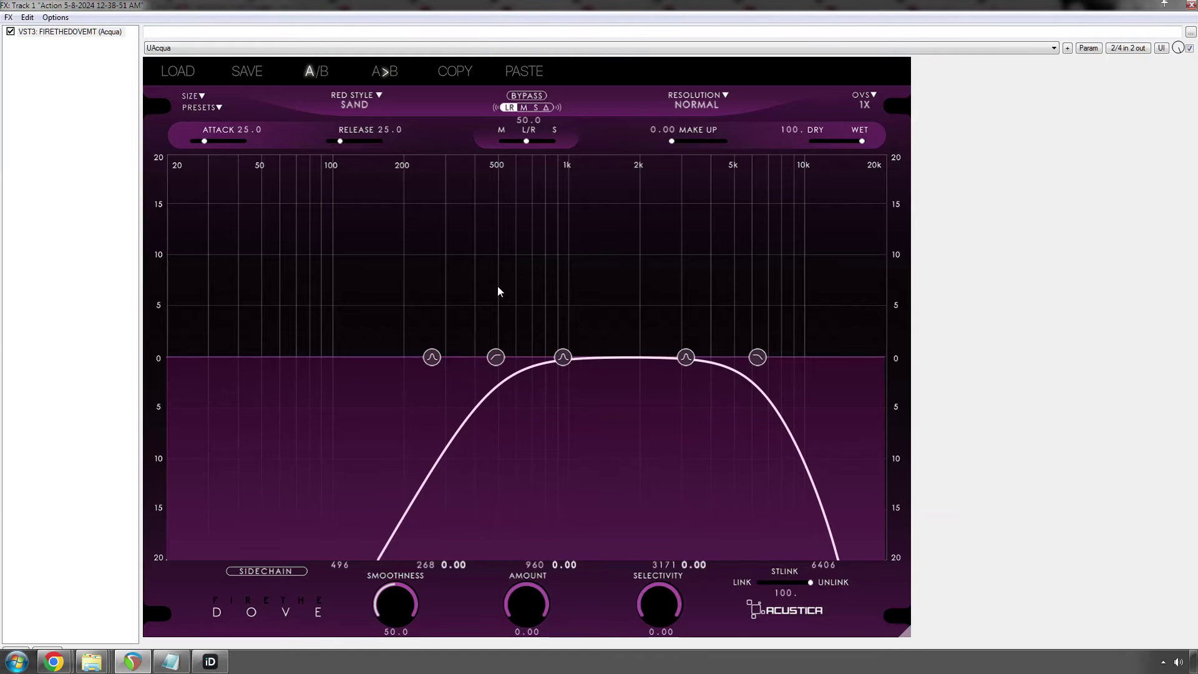
{"action": "key", "text": "ctrl+z"}
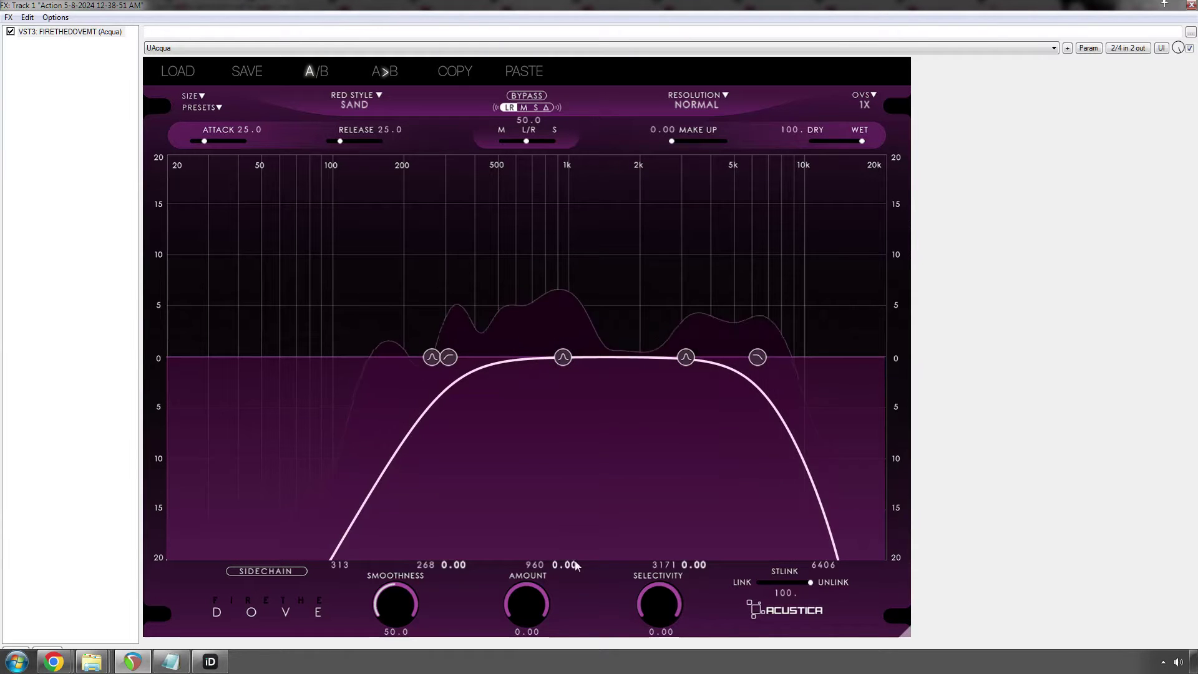
Step: Raise the Amount to 100 while the track plays, and bring it back down to 59
{"action": "left_click_drag", "start_coordinate": [538, 600], "coordinate": [543, 417]}
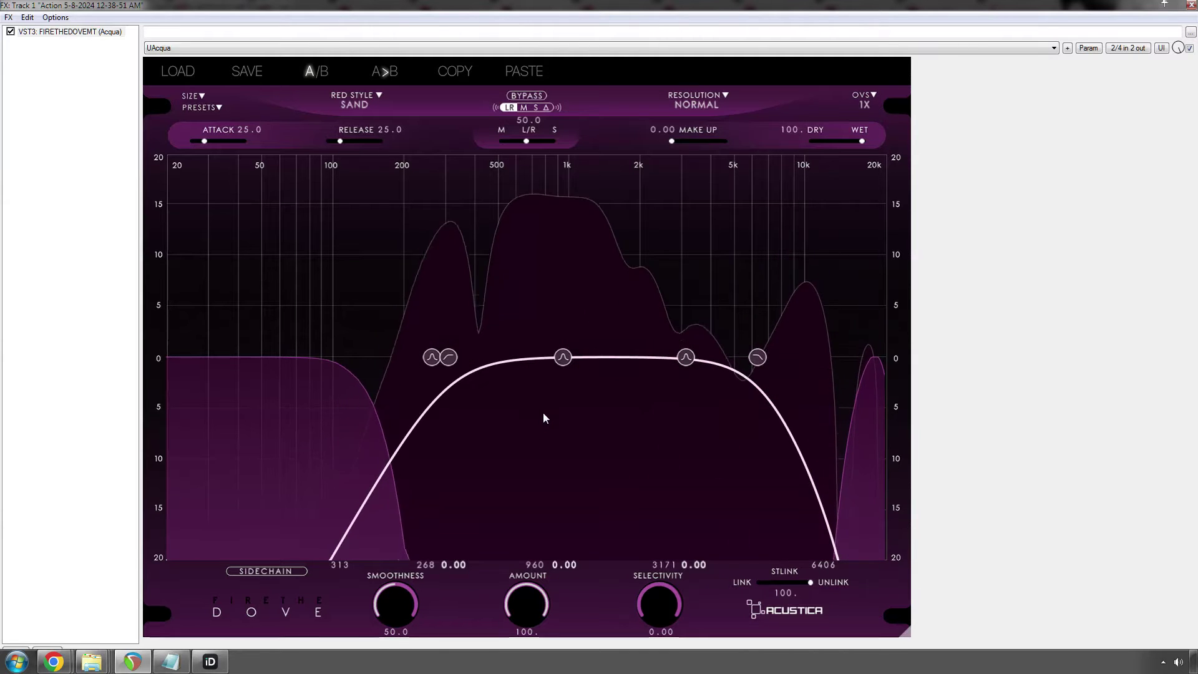
{"action": "left_click_drag", "start_coordinate": [545, 428], "coordinate": [538, 569]}
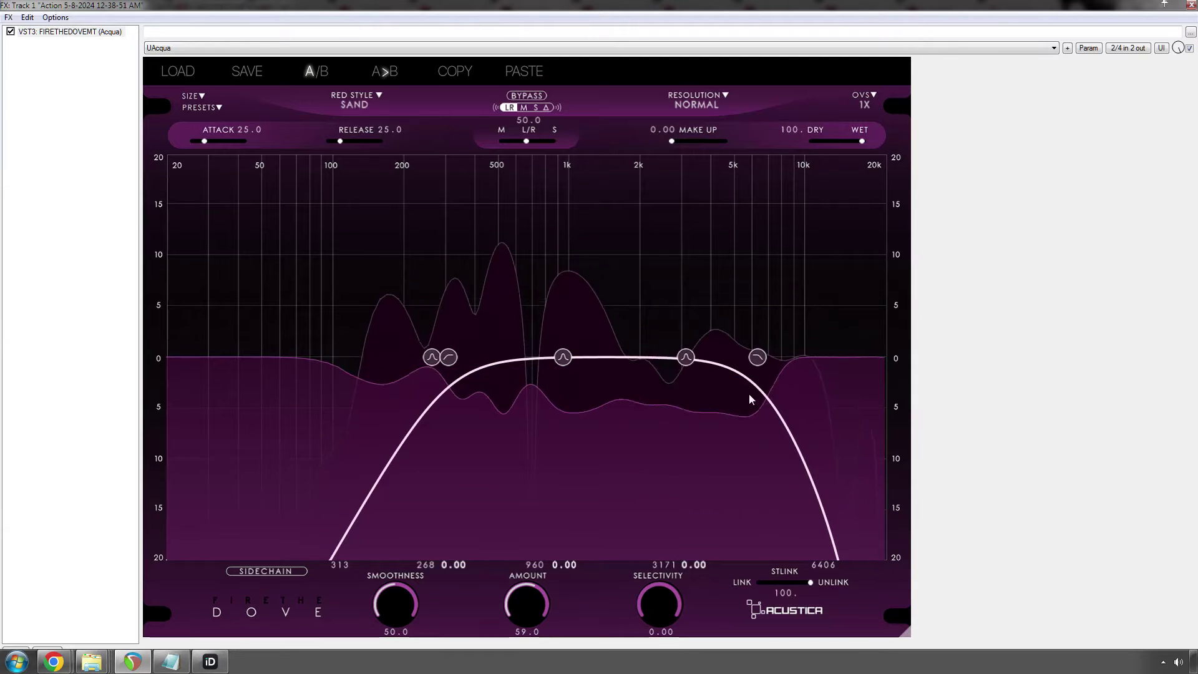
Step: Reshape the curve with the high cut at 16269 Hz and the upper bell at 9412 Hz and -13.8 dB, with Selectivity at 28
{"action": "left_click_drag", "start_coordinate": [758, 357], "coordinate": [853, 360]}
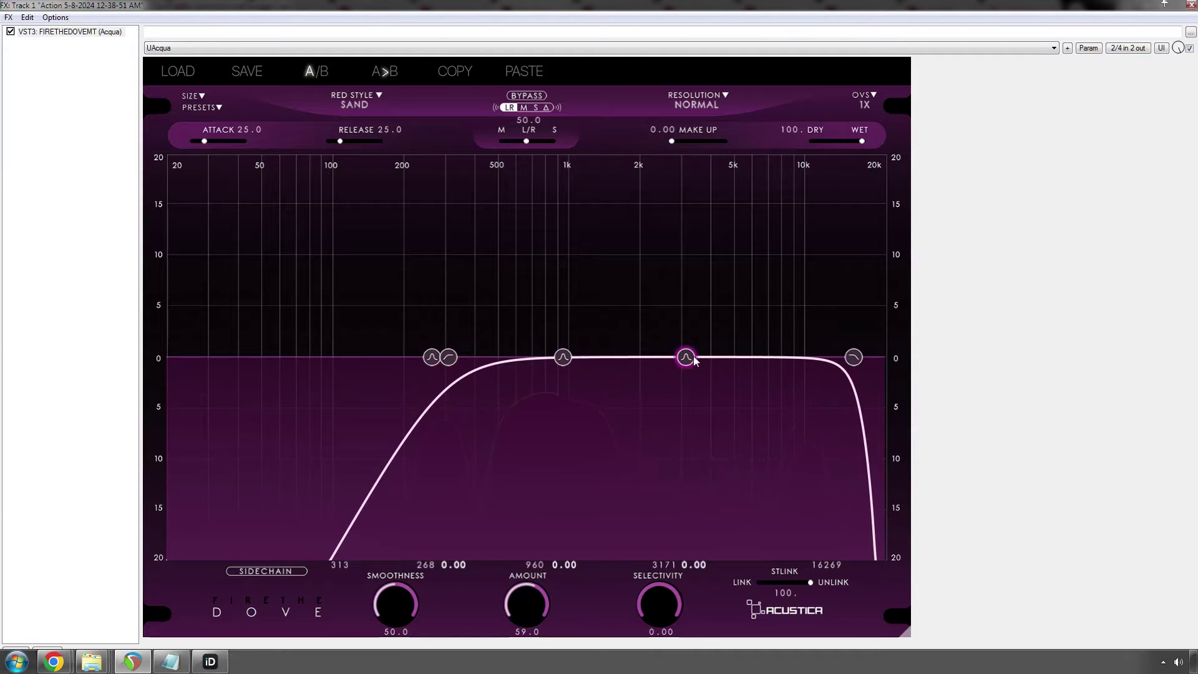
{"action": "left_click_drag", "start_coordinate": [686, 357], "coordinate": [784, 459]}
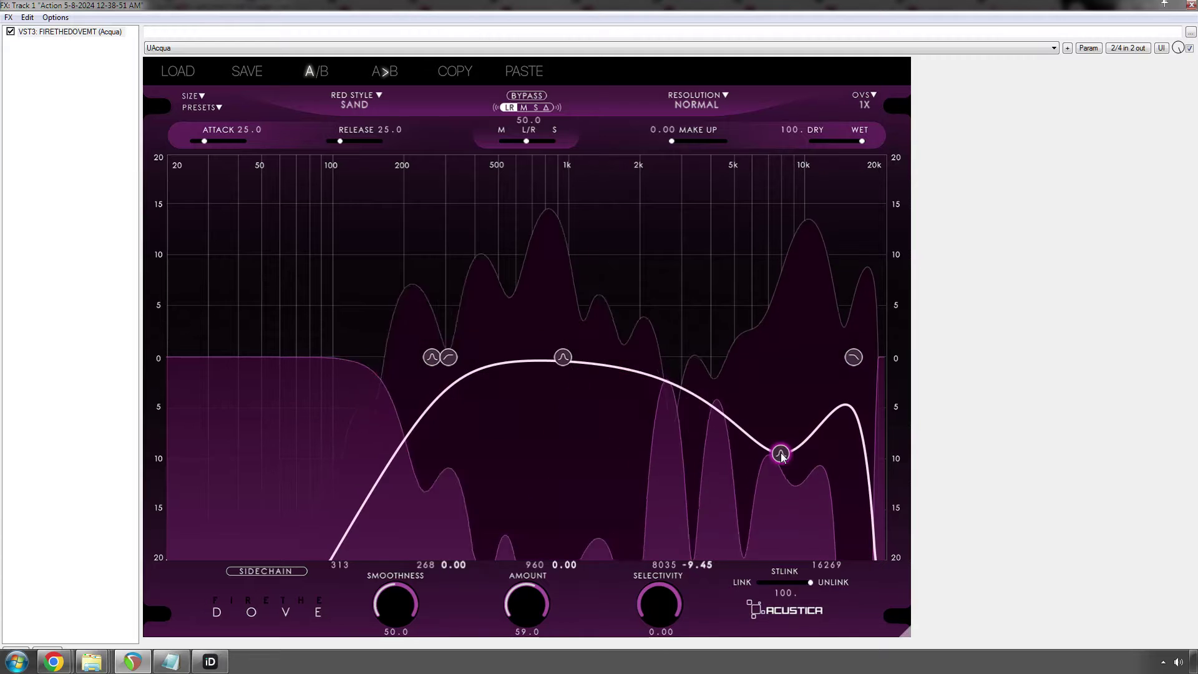
{"action": "left_click_drag", "start_coordinate": [783, 457], "coordinate": [802, 510]}
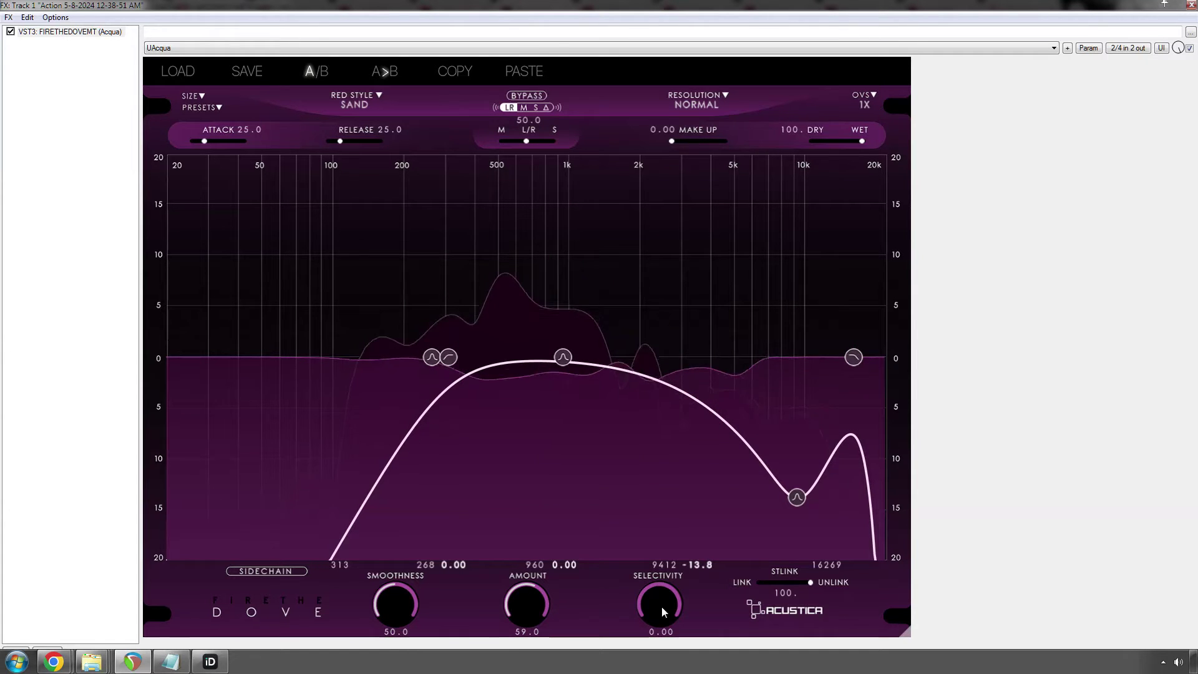
{"action": "left_click_drag", "start_coordinate": [662, 607], "coordinate": [666, 575]}
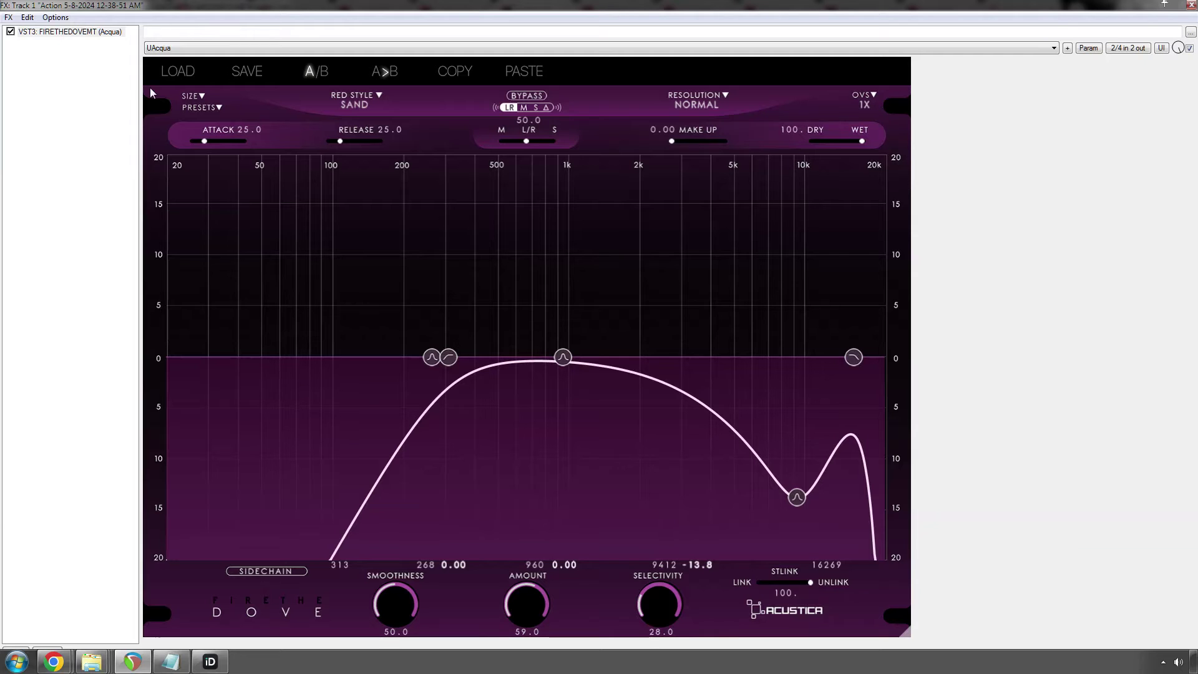
Step: Load the preset 08 - Female Vocal Softener and play the track through it
{"action": "left_click", "coordinate": [208, 108]}
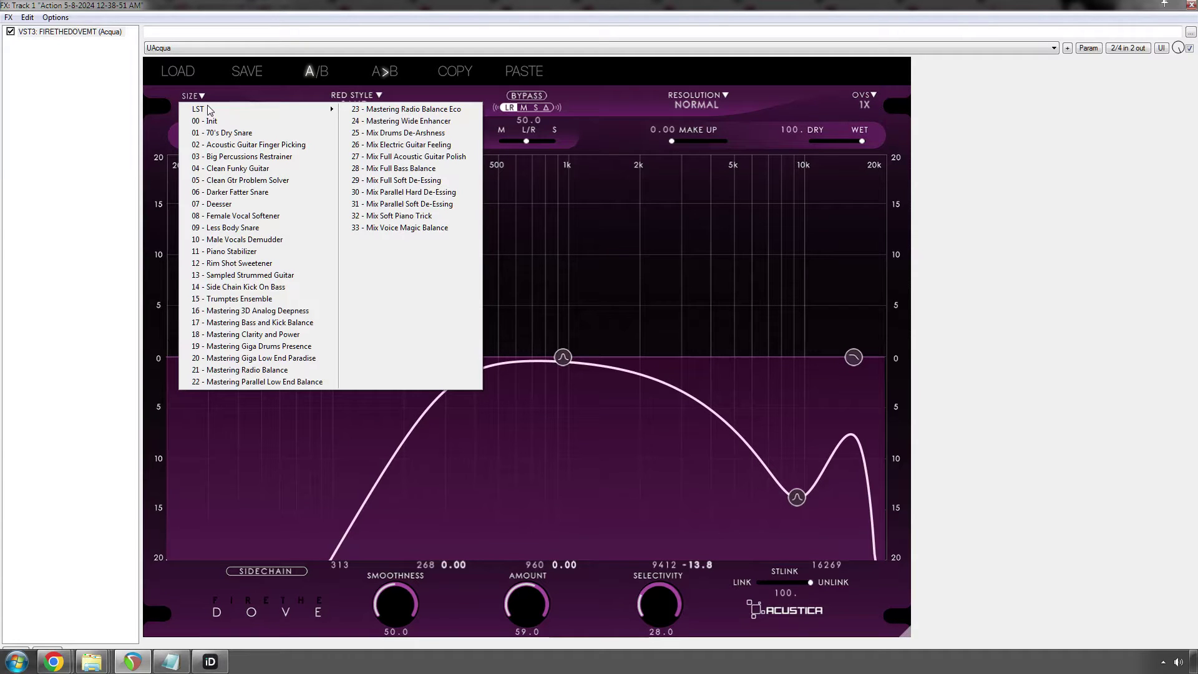
{"action": "left_click", "coordinate": [234, 216]}
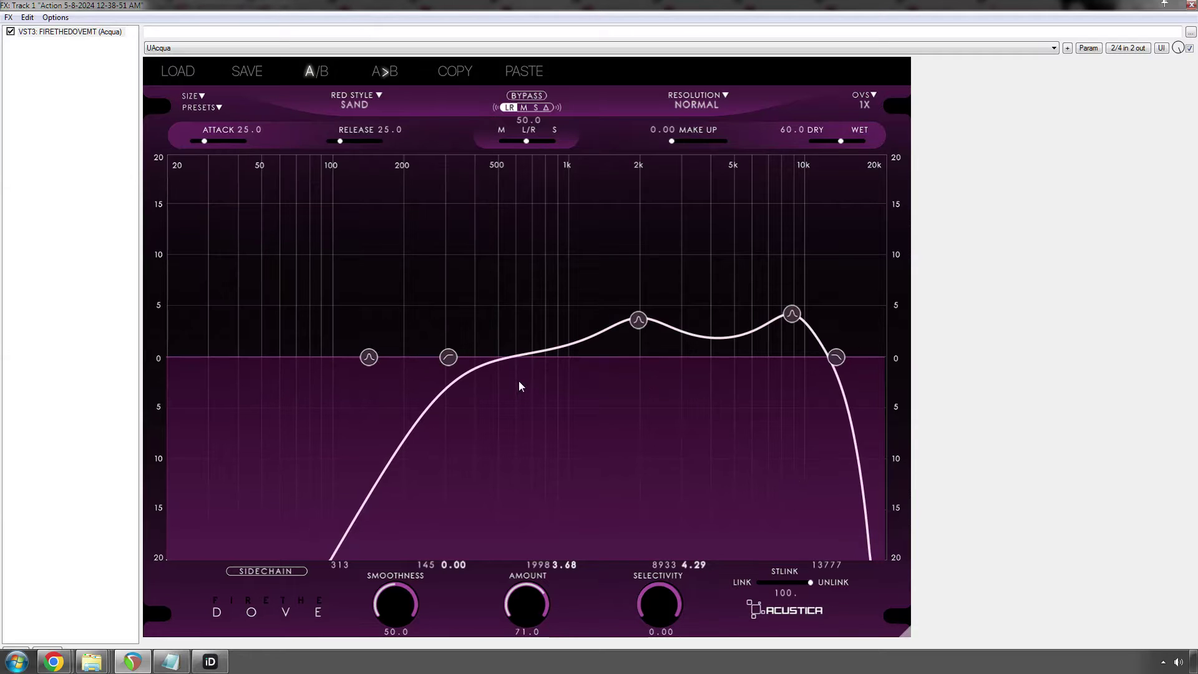
{"action": "key", "text": "space"}
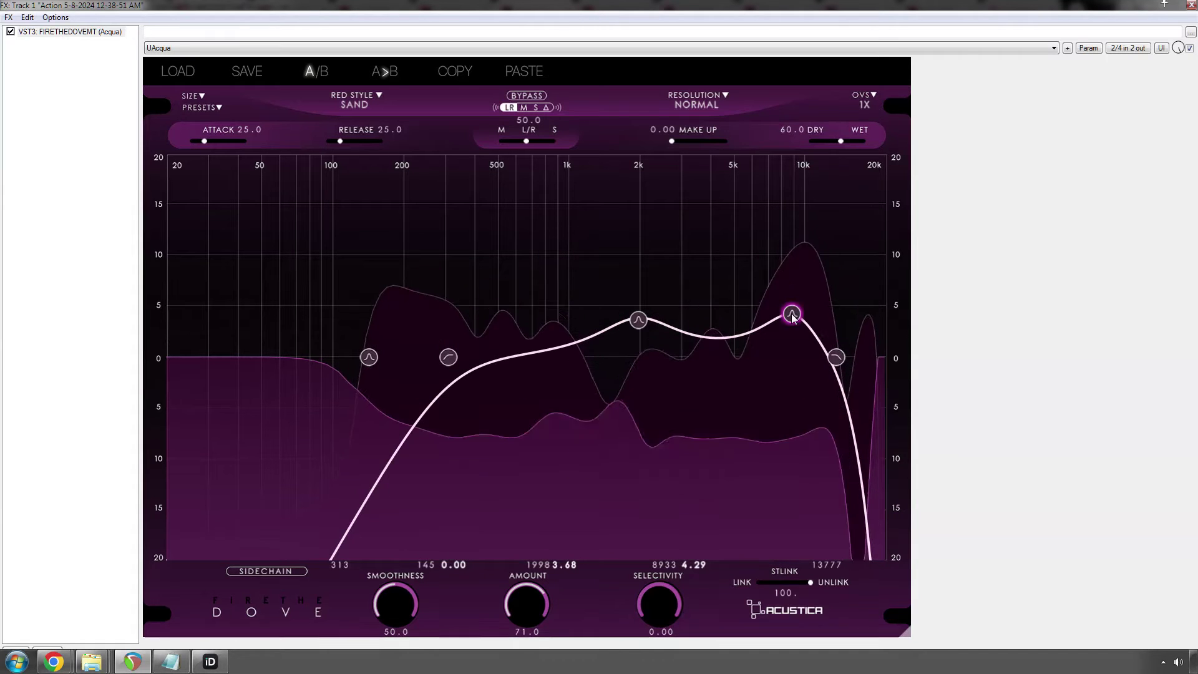
Step: Audition the upper bell at 9941 Hz and 17.42 dB, lower it to 9469 Hz and -7.55 dB, and set the Amount to 100
{"action": "left_click_drag", "start_coordinate": [791, 314], "coordinate": [805, 178]}
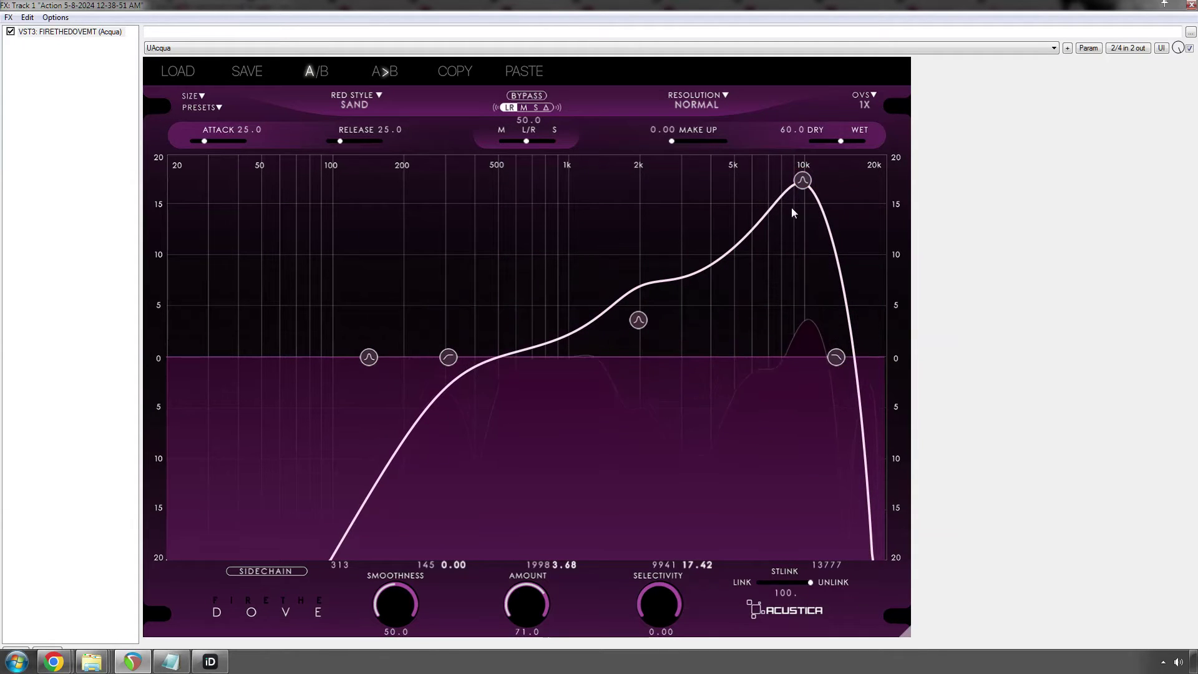
{"action": "left_click_drag", "start_coordinate": [803, 181], "coordinate": [801, 439]}
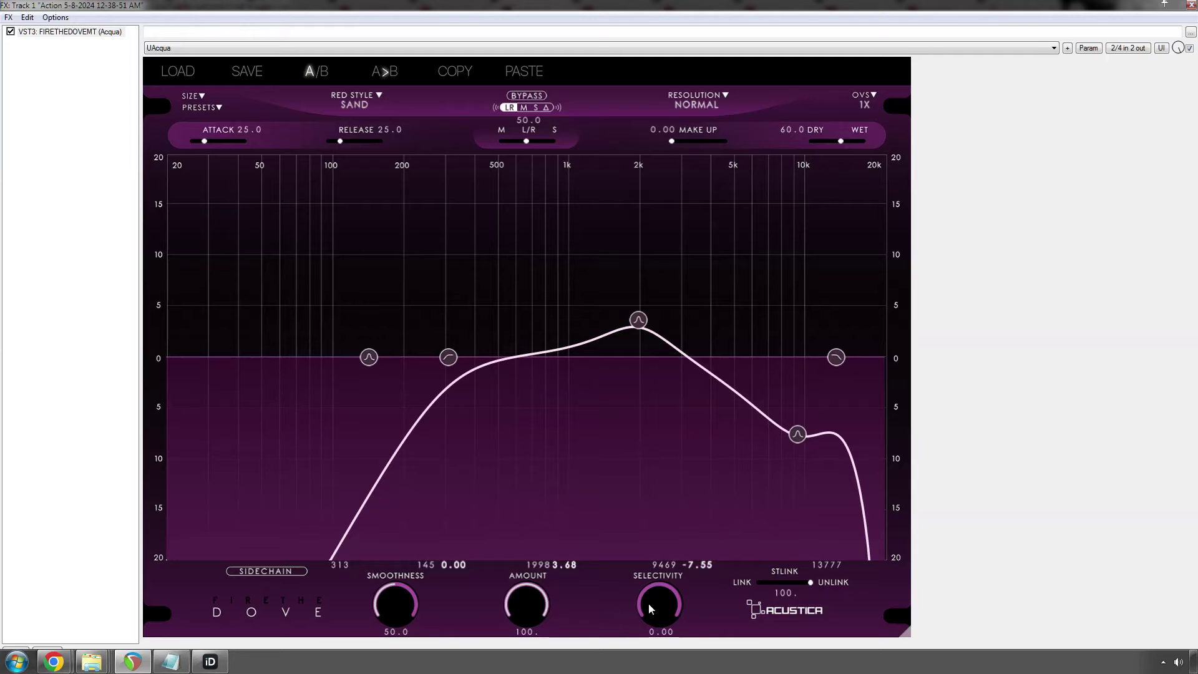
Step: Check the Smoothness, Selectivity and Amount descriptions in the Notepad notes
{"action": "left_click", "coordinate": [170, 661]}
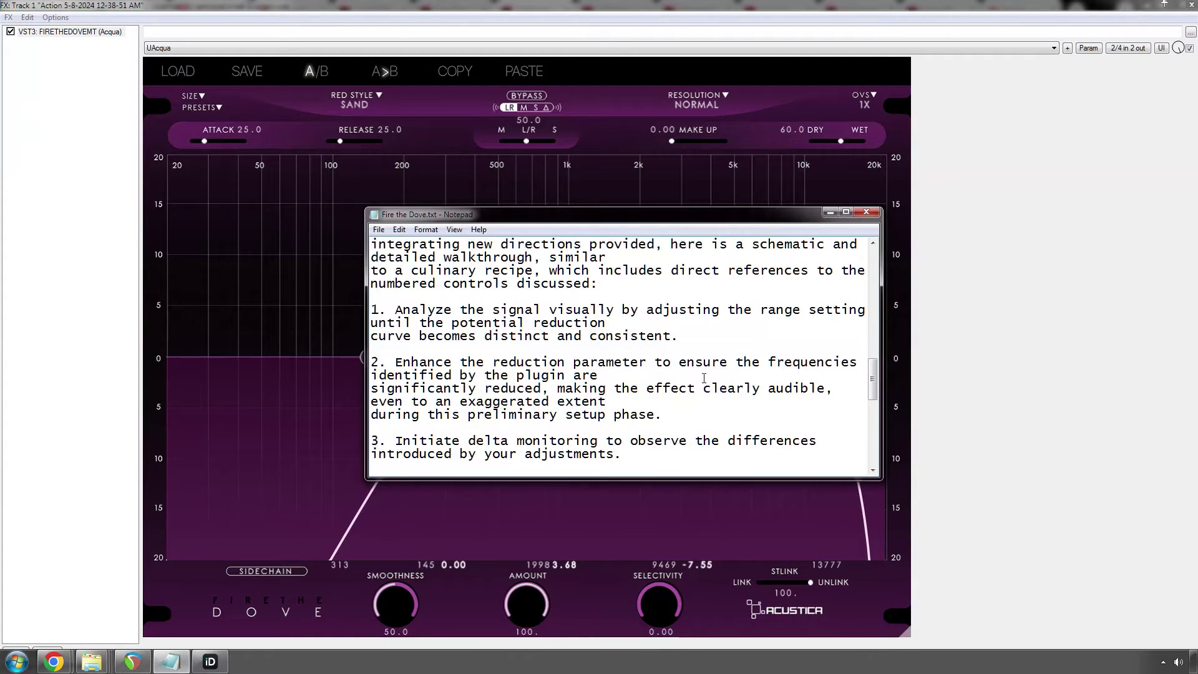
{"action": "scroll", "coordinate": [531, 384], "scroll_direction": "up", "scroll_amount": 6}
{"action": "scroll", "coordinate": [531, 384], "scroll_direction": "up", "scroll_amount": 2}
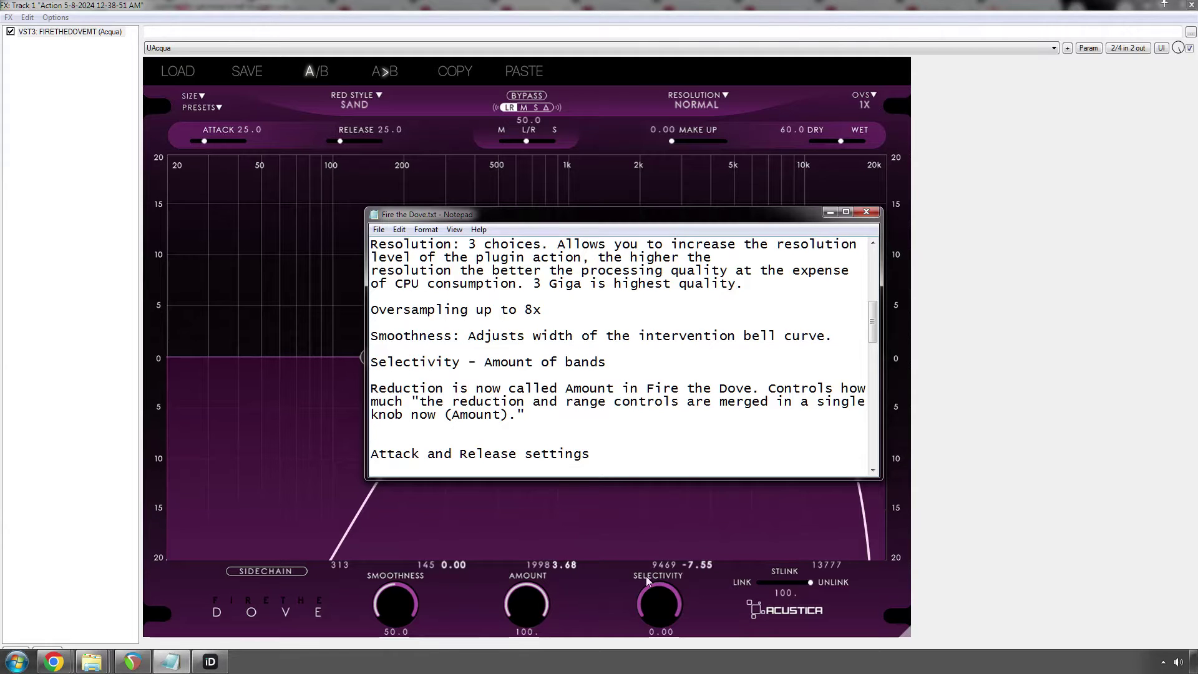
Step: In the plugin, set Selectivity to 49.5 and Smoothness to 71.5, and play the track
{"action": "left_click", "coordinate": [655, 600]}
{"action": "left_click_drag", "start_coordinate": [656, 575], "coordinate": [656, 553]}
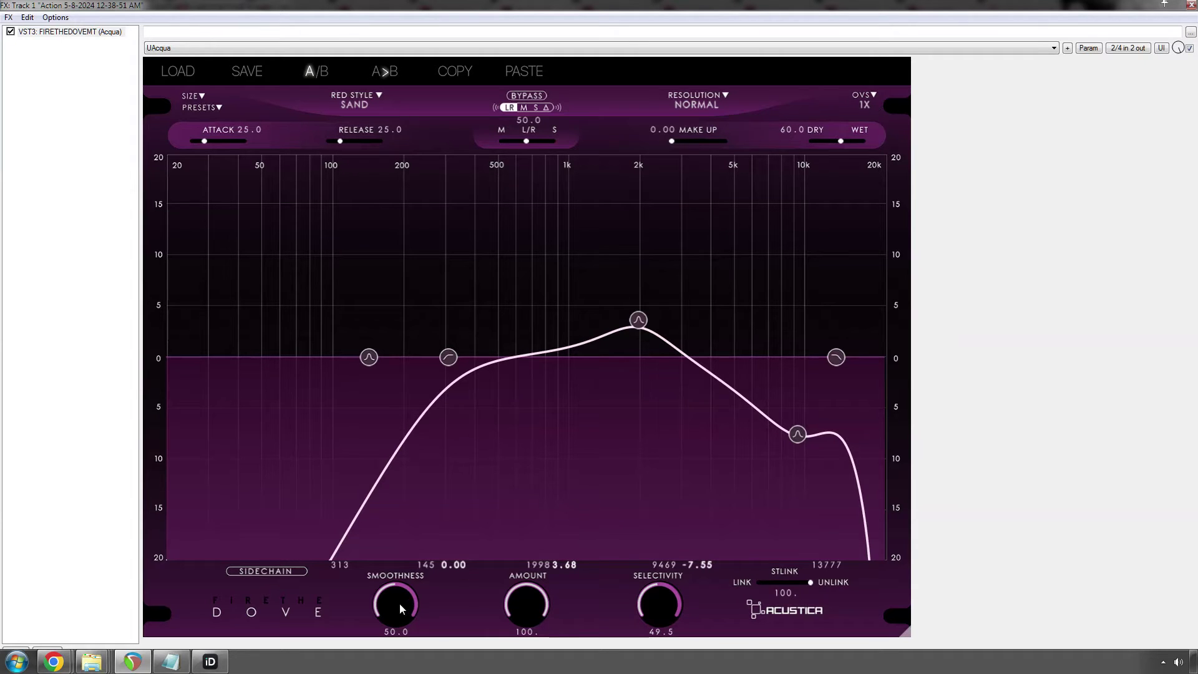
{"action": "left_click_drag", "start_coordinate": [398, 604], "coordinate": [405, 590]}
{"action": "key", "text": "space"}
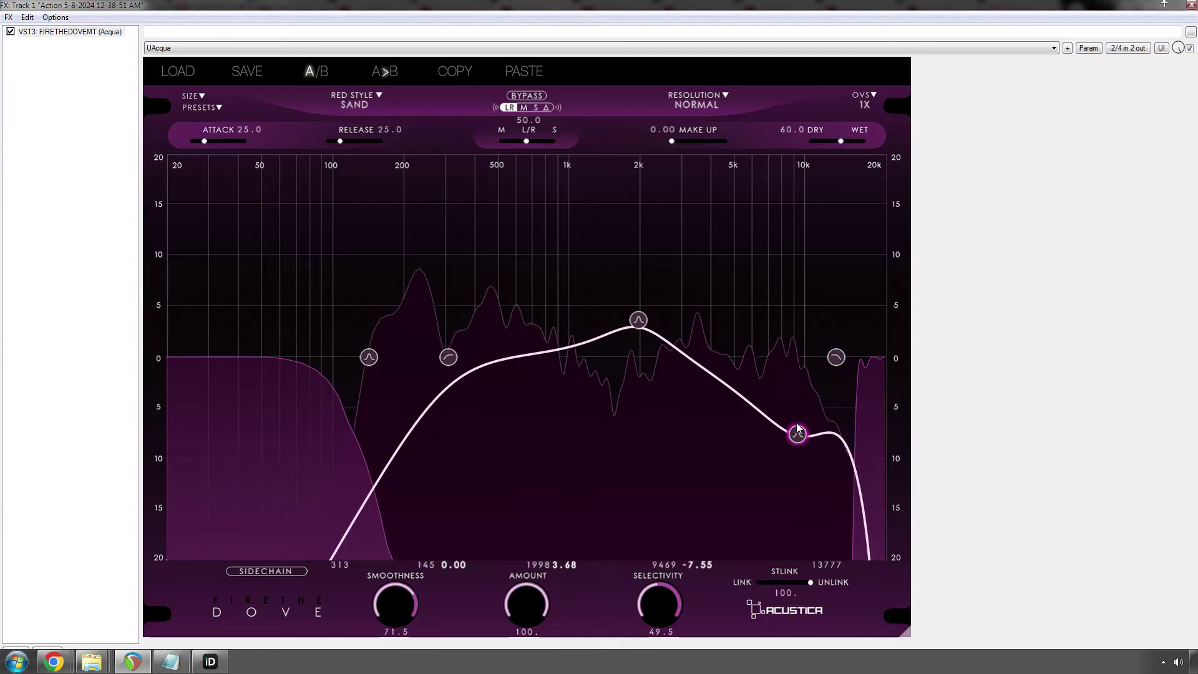
Step: Raise the upper bell to 15.52 dB at 10565 Hz, audition the delta signal, and return monitoring to LR
{"action": "left_click_drag", "start_coordinate": [801, 435], "coordinate": [810, 202]}
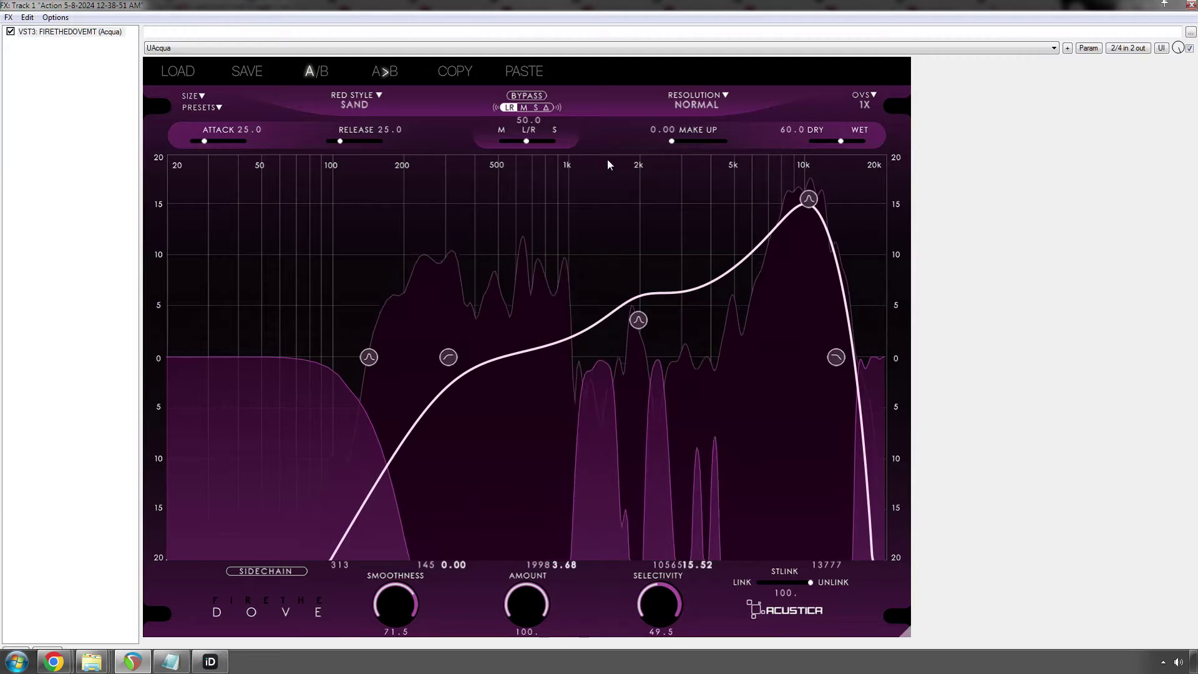
{"action": "left_click", "coordinate": [547, 108]}
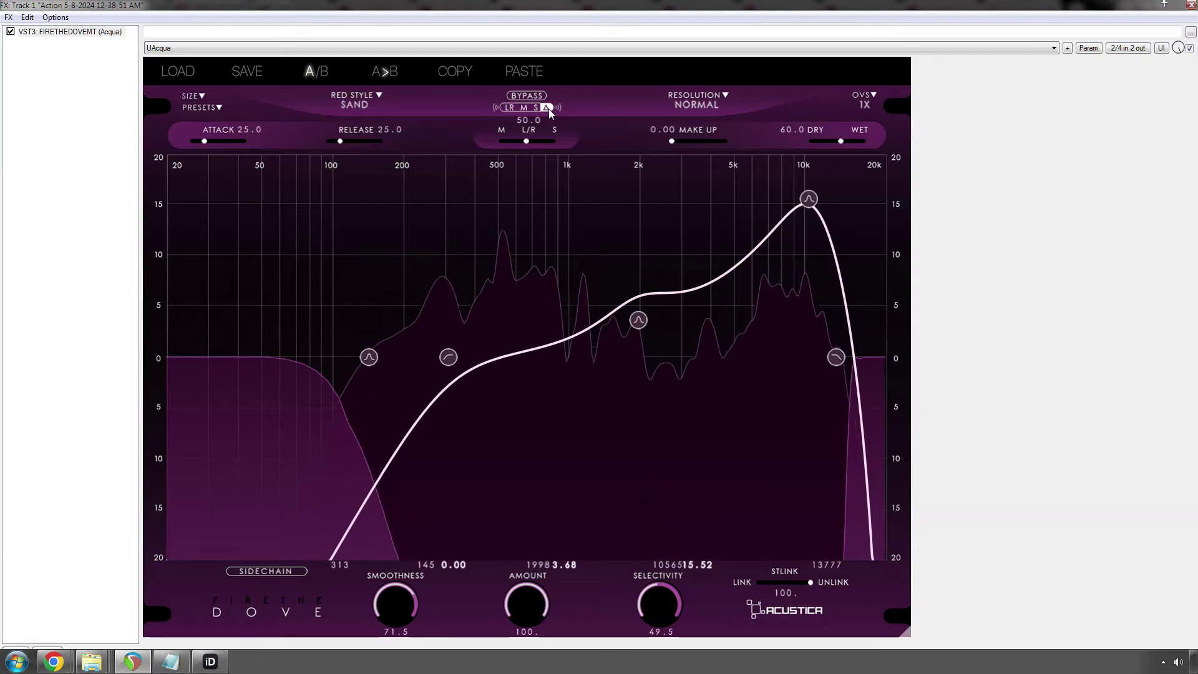
{"action": "left_click", "coordinate": [509, 108]}
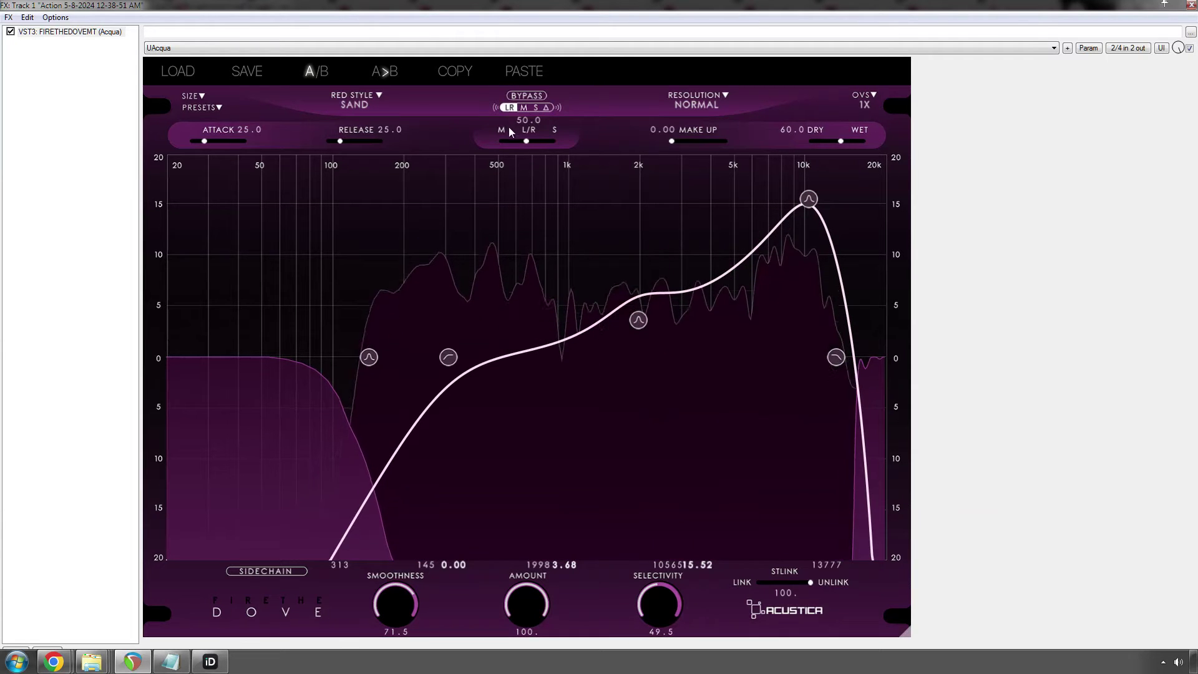
Step: Change the plugin's Red Style to 04 - VARI MU SOFT - MAGENTAC1
{"action": "left_click", "coordinate": [375, 100]}
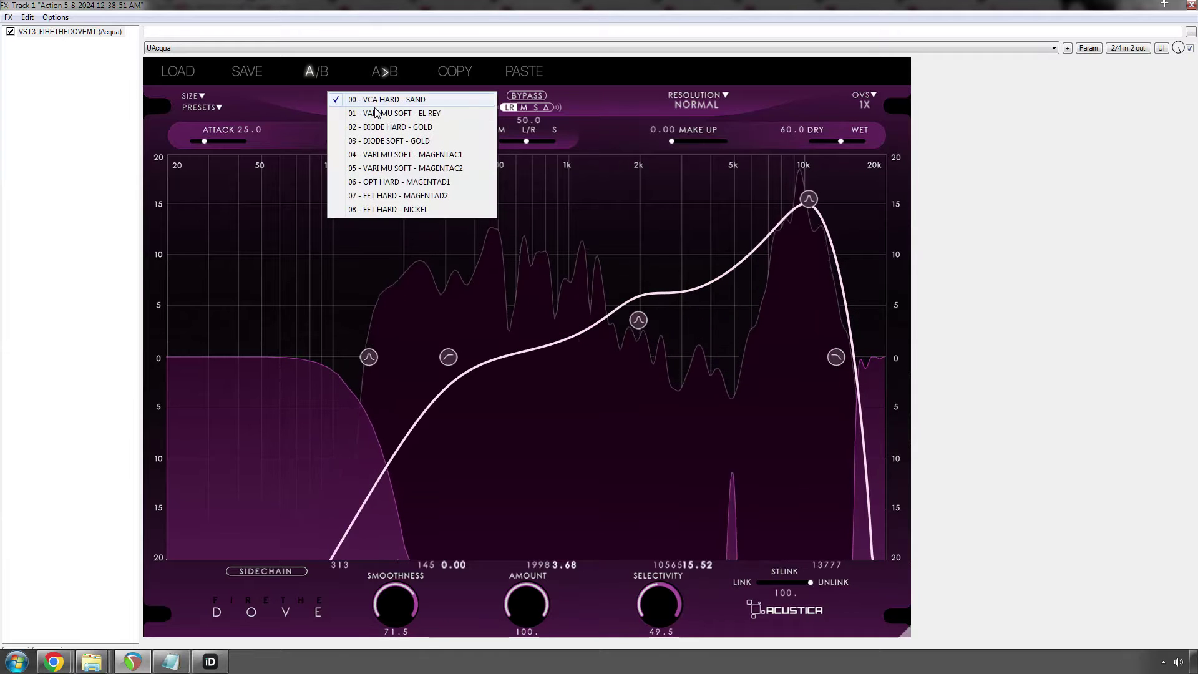
{"action": "left_click", "coordinate": [387, 154]}
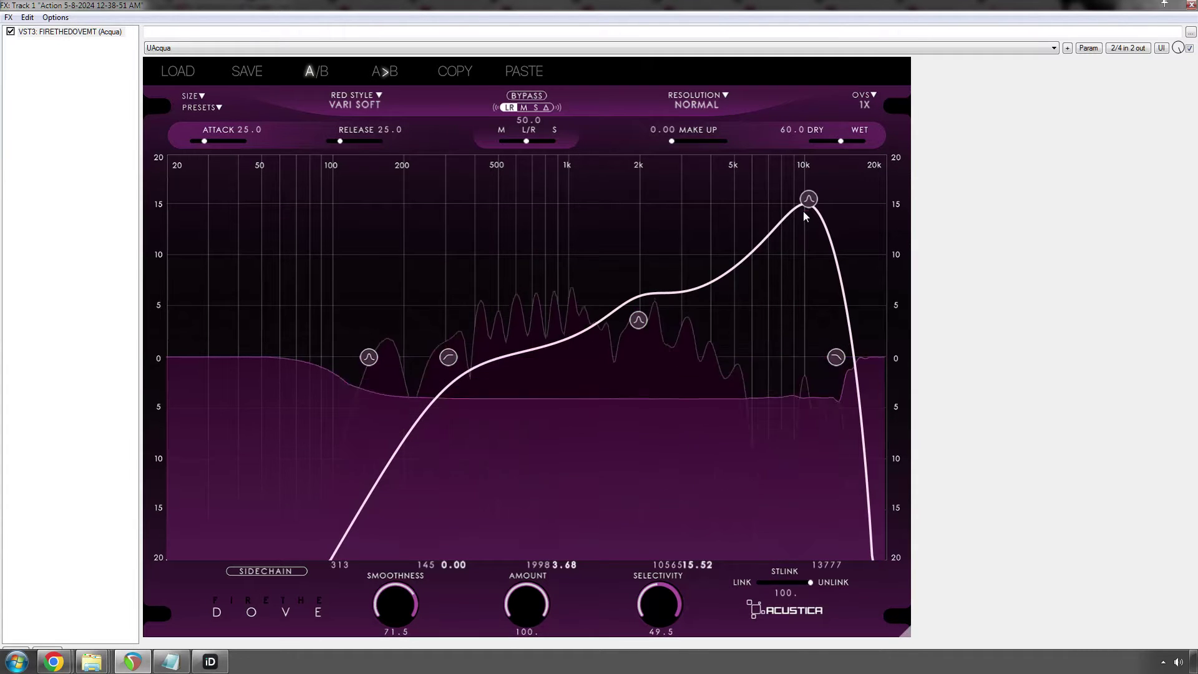
Step: Set the middle bell to 1575 Hz and -1.84 dB, the low-cut node to 35 Hz, and the upper bell to 8134 Hz and -15.5 dB
{"action": "left_click_drag", "start_coordinate": [638, 320], "coordinate": [614, 377]}
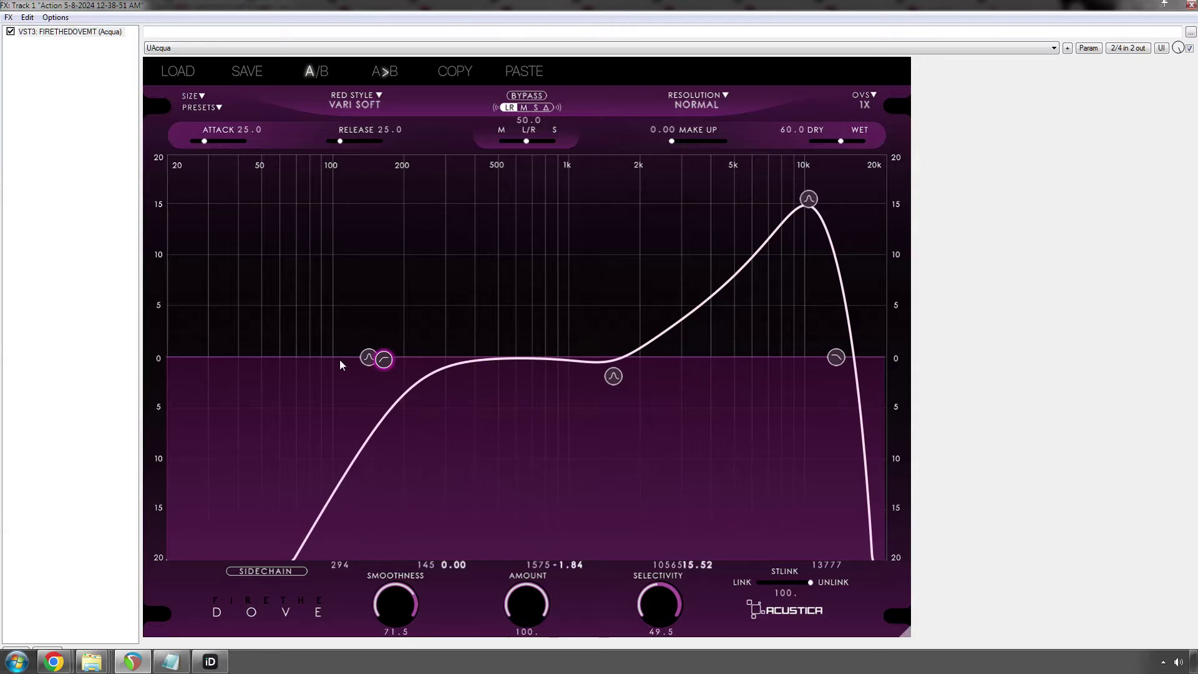
{"action": "left_click_drag", "start_coordinate": [341, 365], "coordinate": [250, 360]}
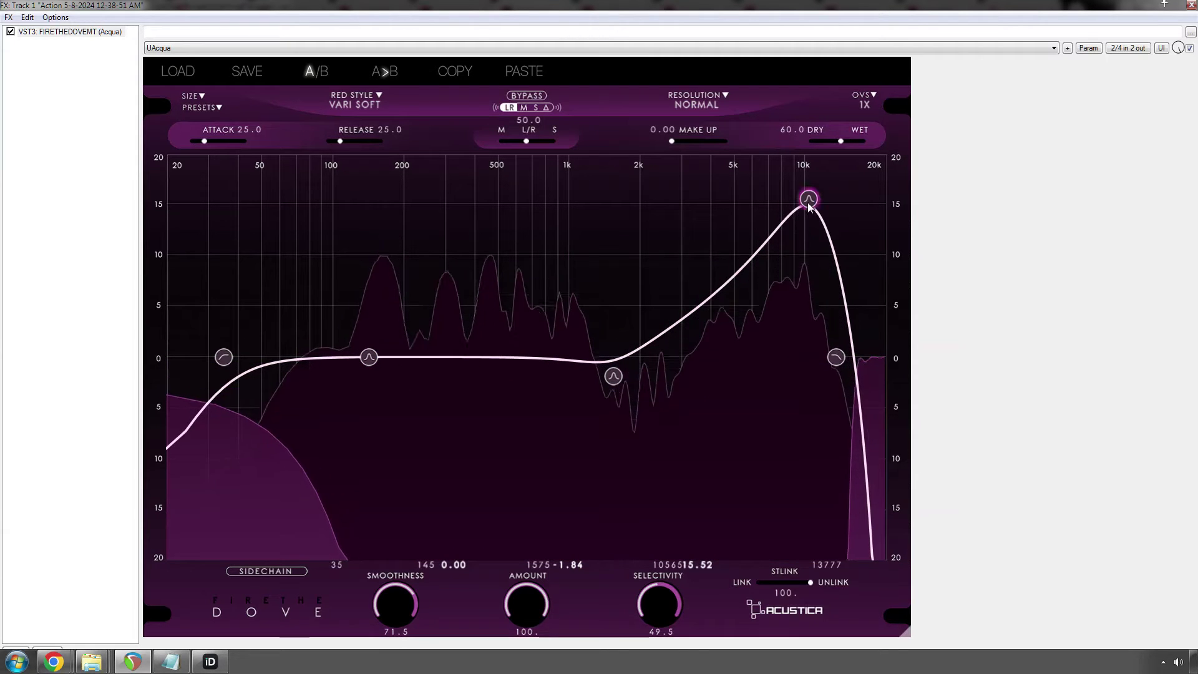
{"action": "left_click_drag", "start_coordinate": [808, 198], "coordinate": [784, 519]}
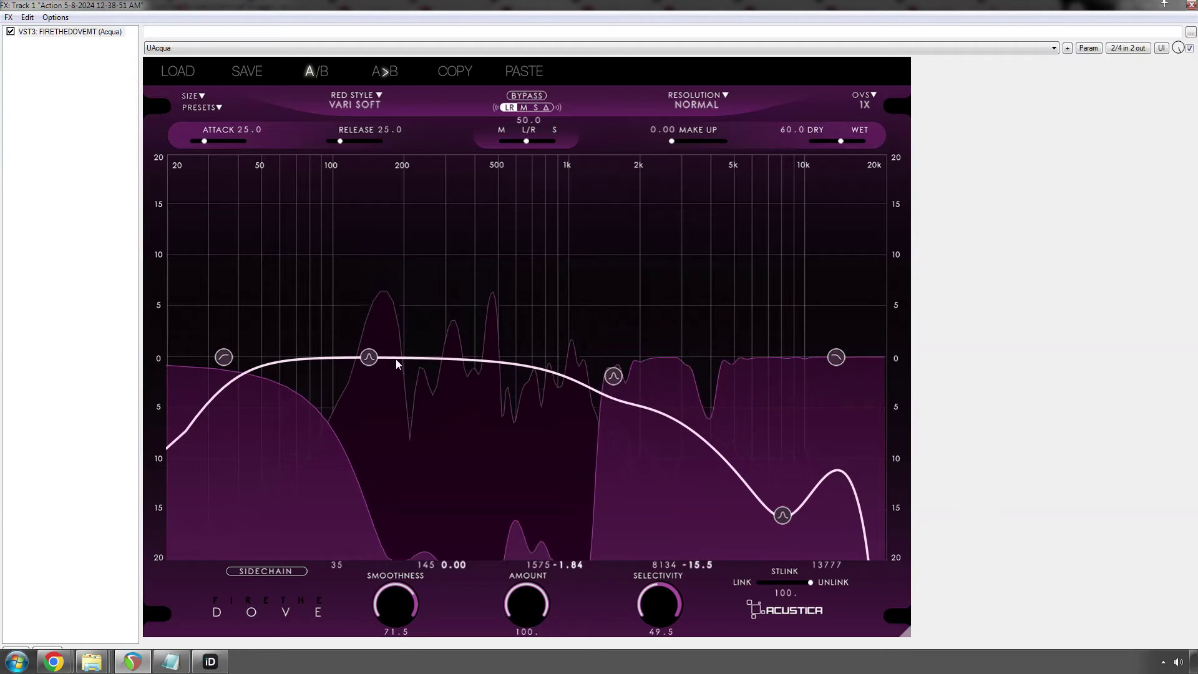
Step: Try the Amount at 0 and 48.5, raise the upper bell to 9762 Hz and 13.56 dB, and set the Amount to 56.0
{"action": "left_click_drag", "start_coordinate": [535, 584], "coordinate": [528, 640]}
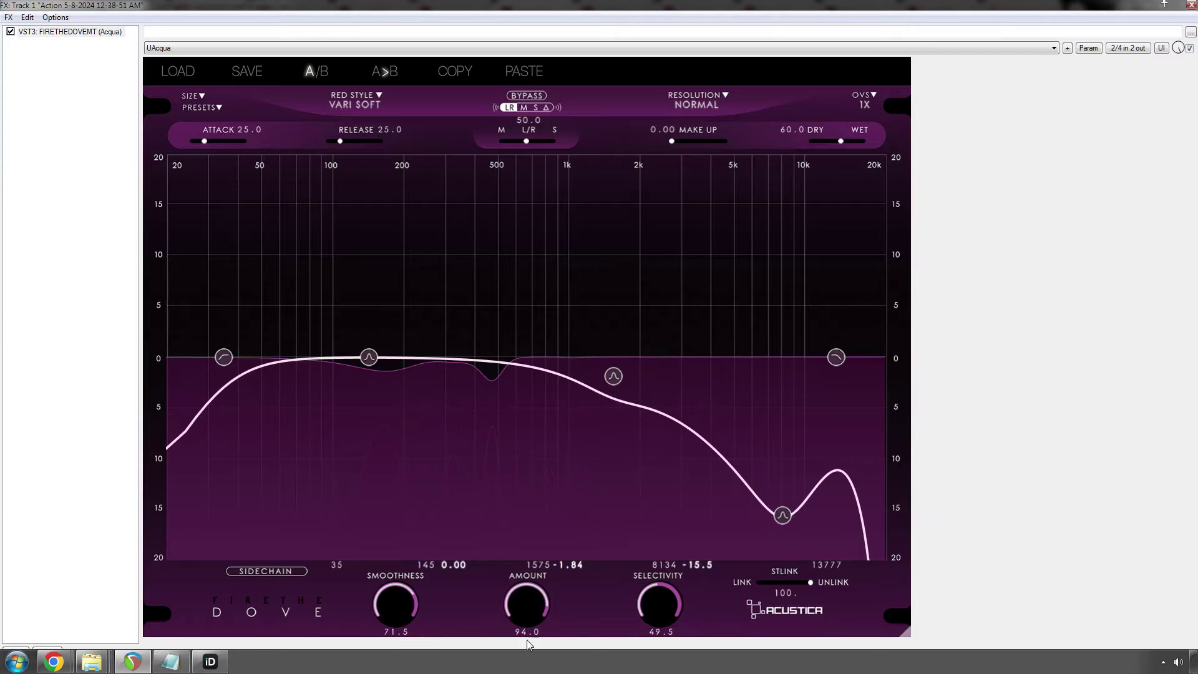
{"action": "left_click_drag", "start_coordinate": [526, 599], "coordinate": [535, 642]}
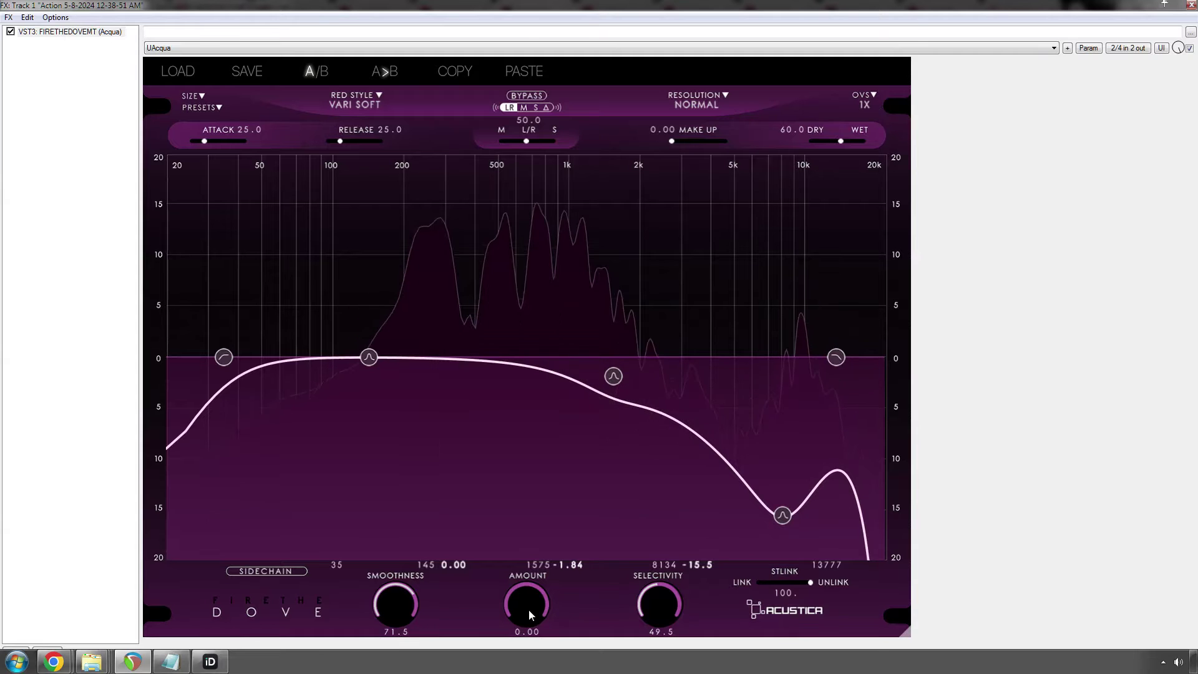
{"action": "left_click_drag", "start_coordinate": [530, 609], "coordinate": [543, 562]}
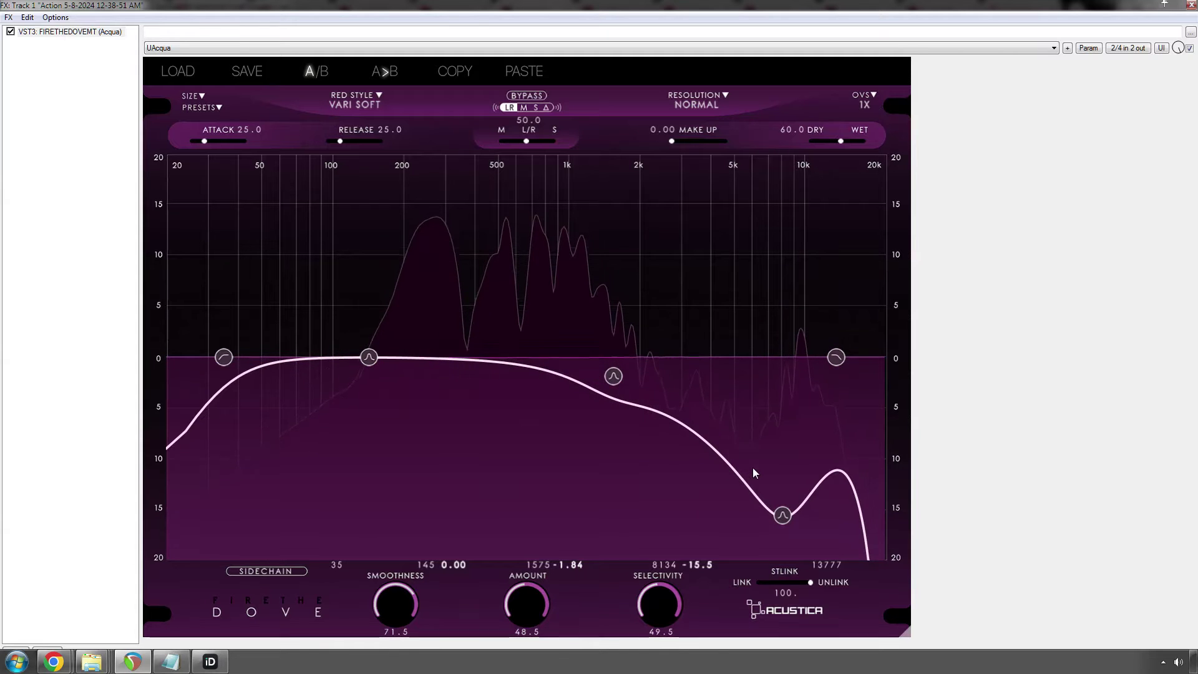
{"action": "left_click_drag", "start_coordinate": [779, 509], "coordinate": [803, 223]}
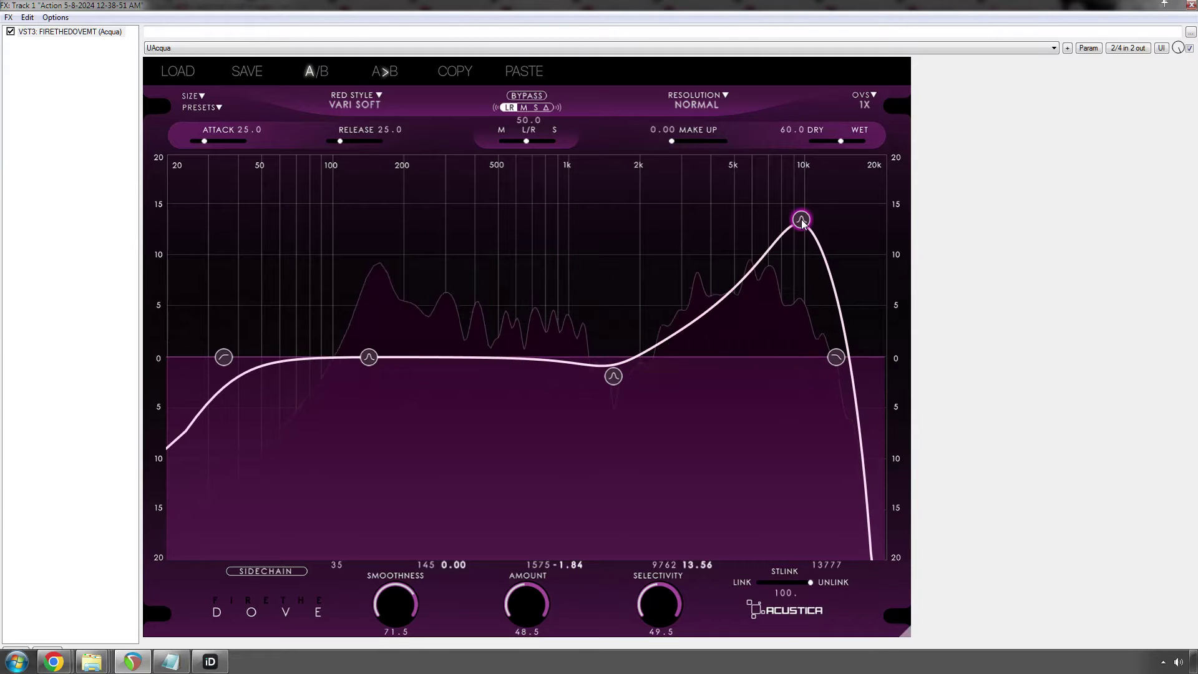
{"action": "left_click_drag", "start_coordinate": [518, 590], "coordinate": [522, 481]}
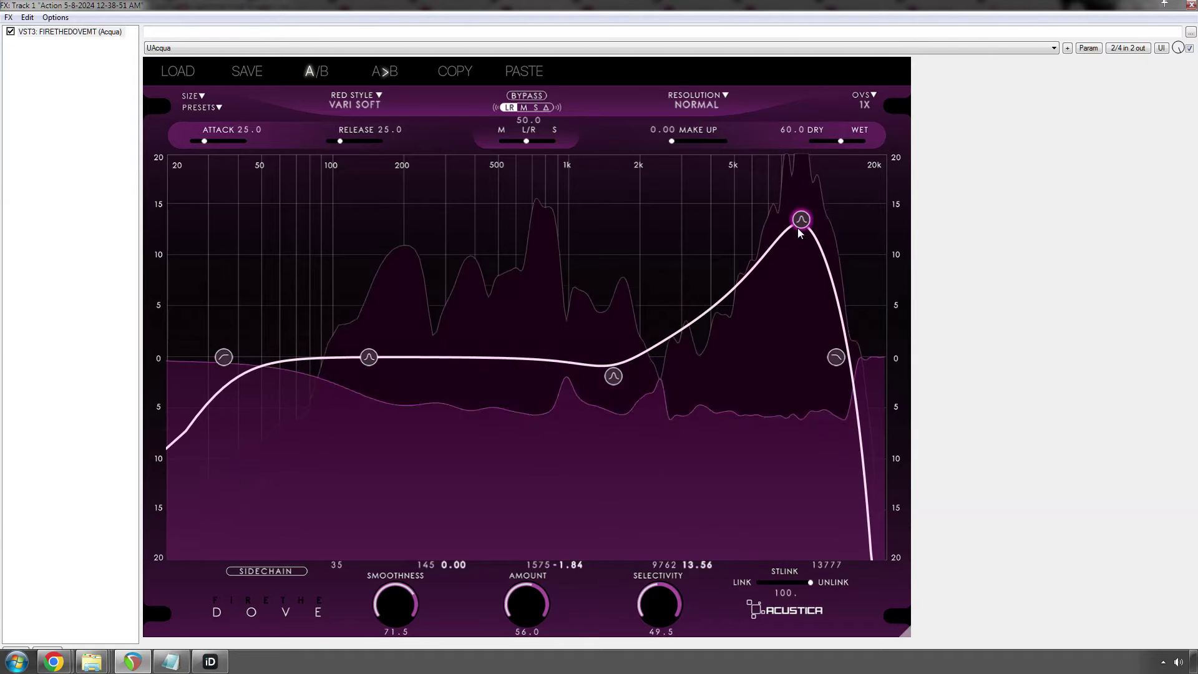
Step: Audition the upper bell at 20.00 and -16.0 dB, set it to 10565 Hz and 19.82 dB, and readjust the Amount
{"action": "left_click_drag", "start_coordinate": [800, 218], "coordinate": [808, 152]}
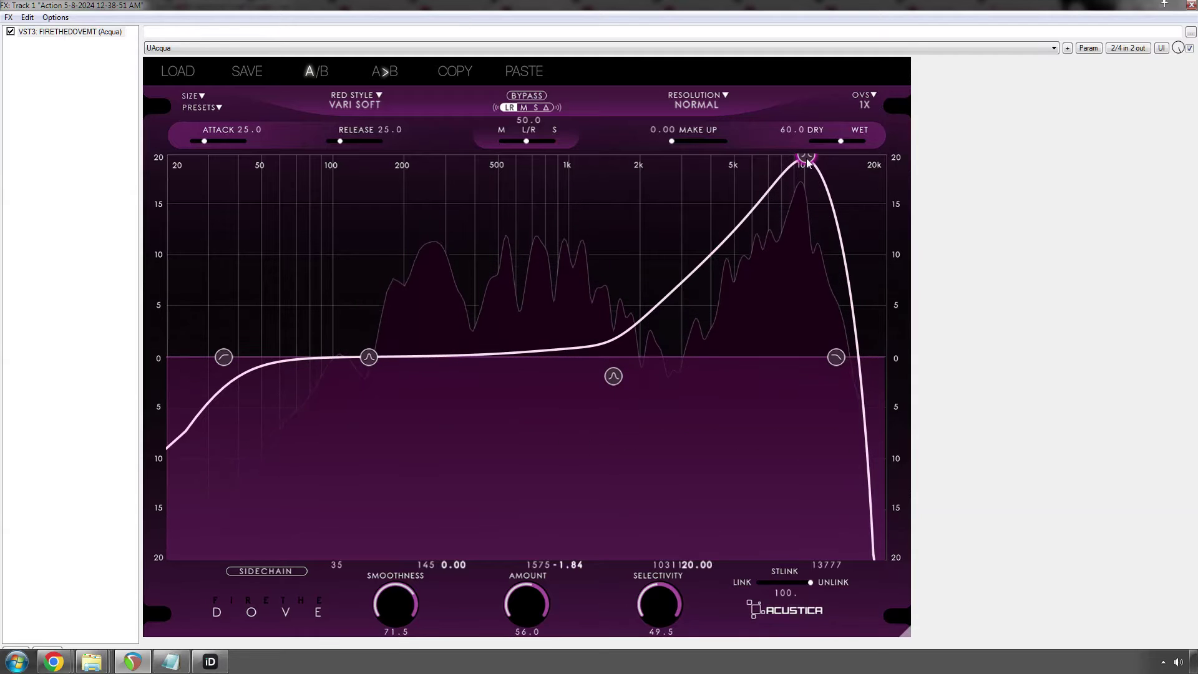
{"action": "left_click_drag", "start_coordinate": [804, 163], "coordinate": [810, 522]}
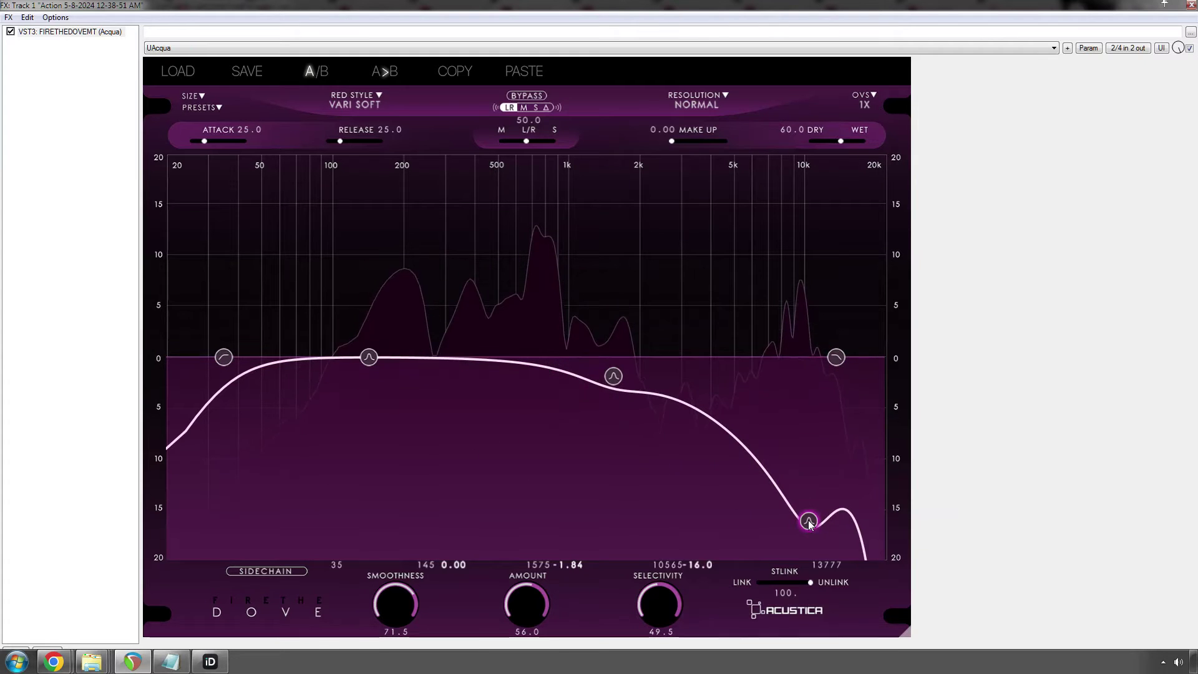
{"action": "left_click_drag", "start_coordinate": [809, 513], "coordinate": [807, 123]}
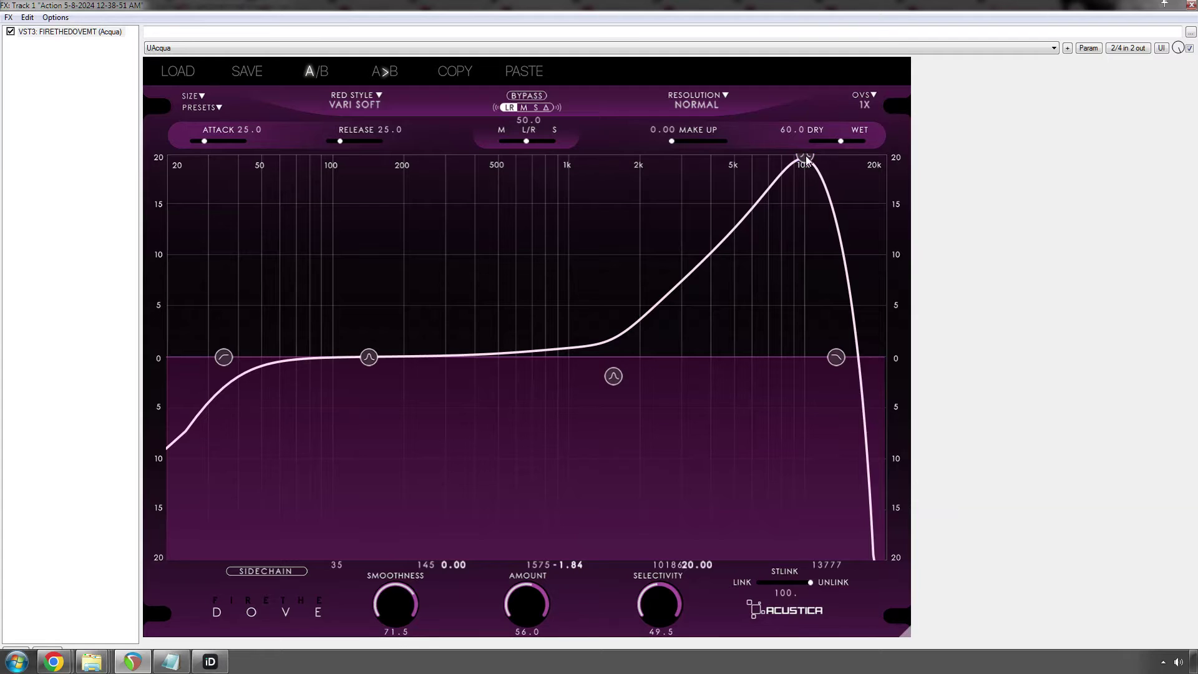
{"action": "left_click_drag", "start_coordinate": [807, 160], "coordinate": [811, 160]}
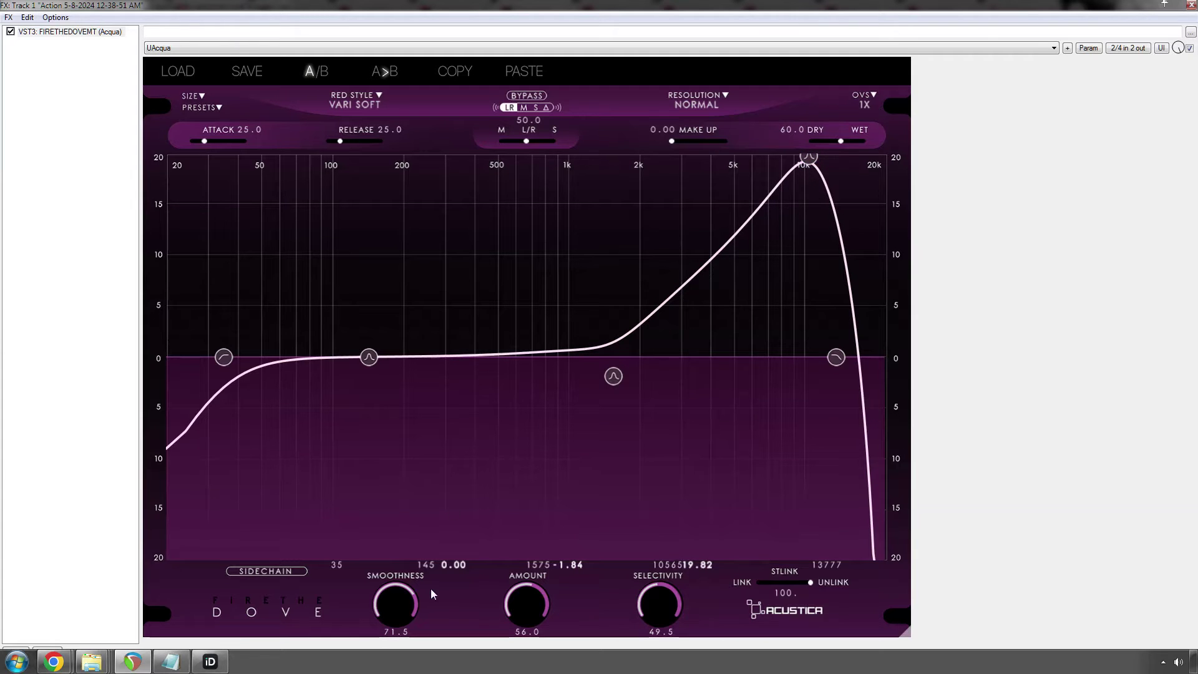
{"action": "left_click_drag", "start_coordinate": [537, 593], "coordinate": [538, 584]}
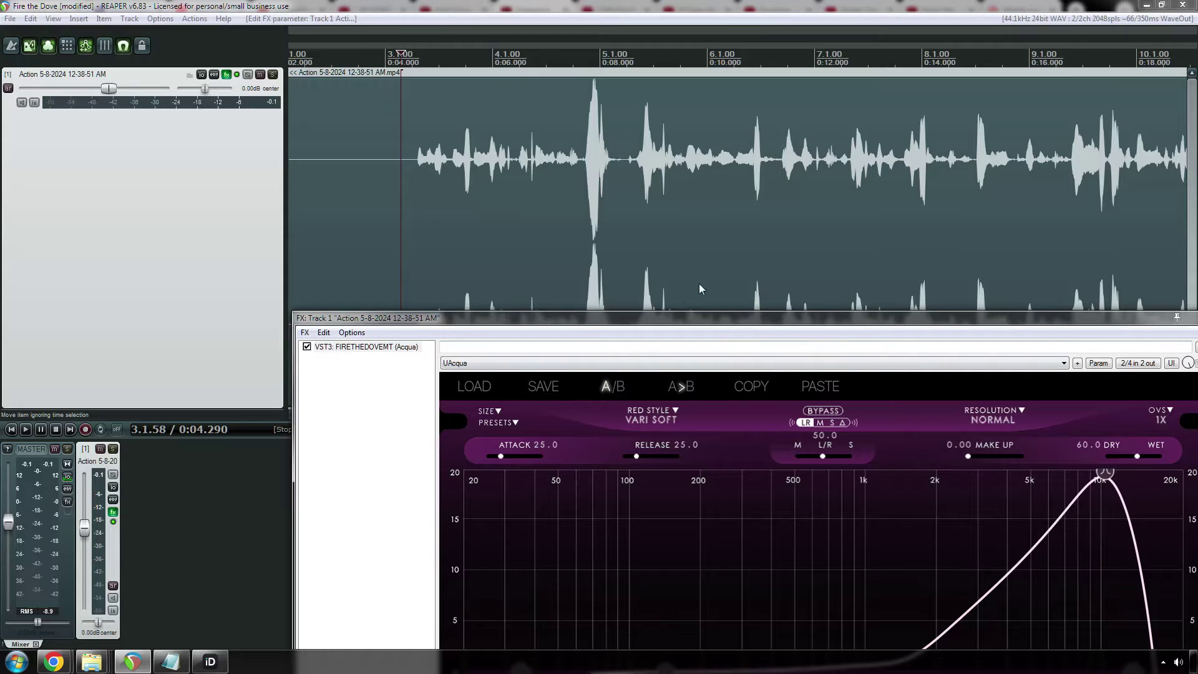
Step: Reposition the effects window over the arrangement, play the vocal, and compare the bypassed and processed sound
{"action": "left_click_drag", "start_coordinate": [762, 321], "coordinate": [524, 125]}
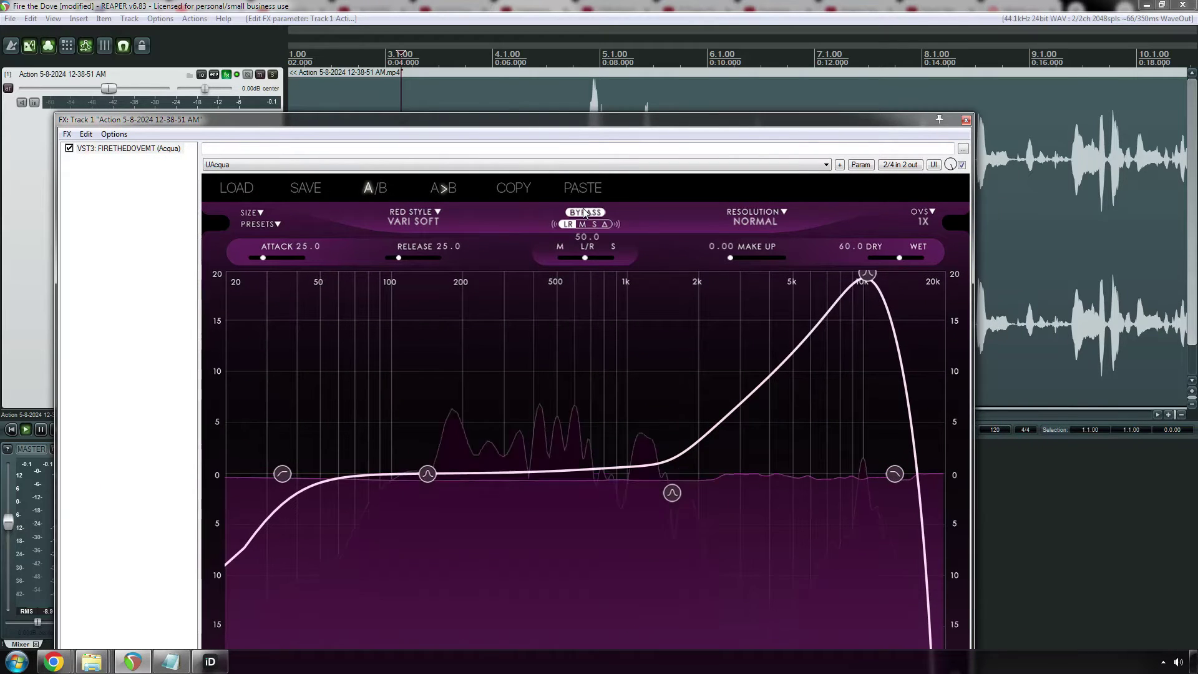
{"action": "key", "text": "space"}
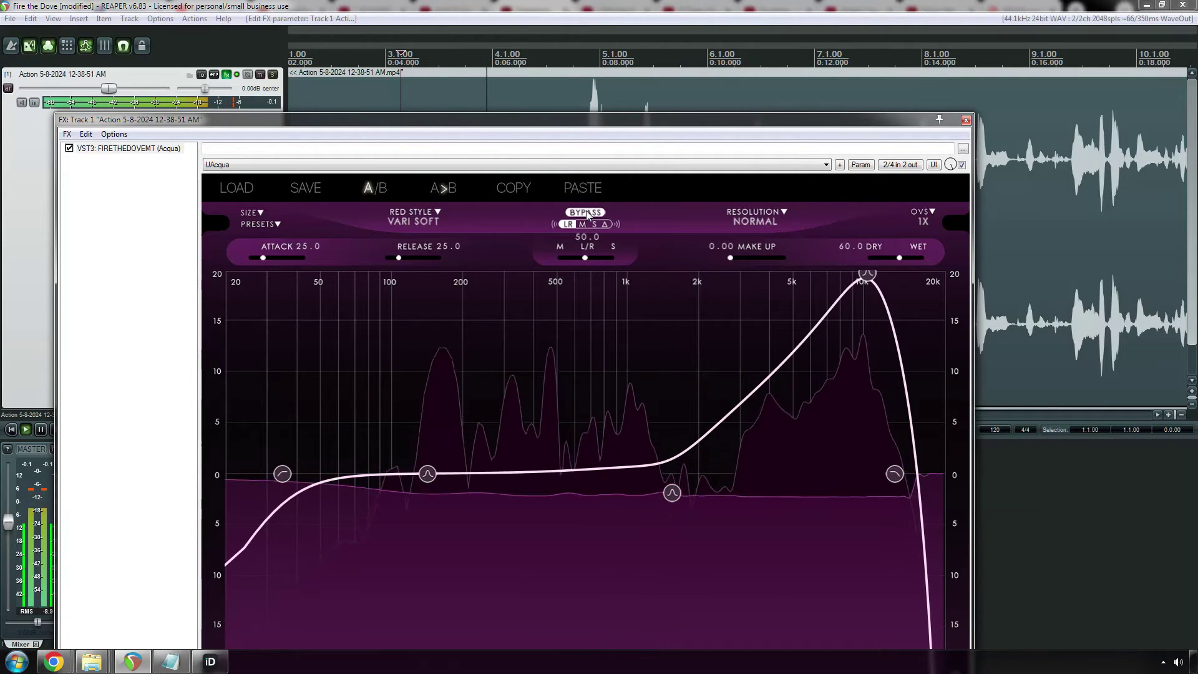
{"action": "left_click", "coordinate": [584, 109]}
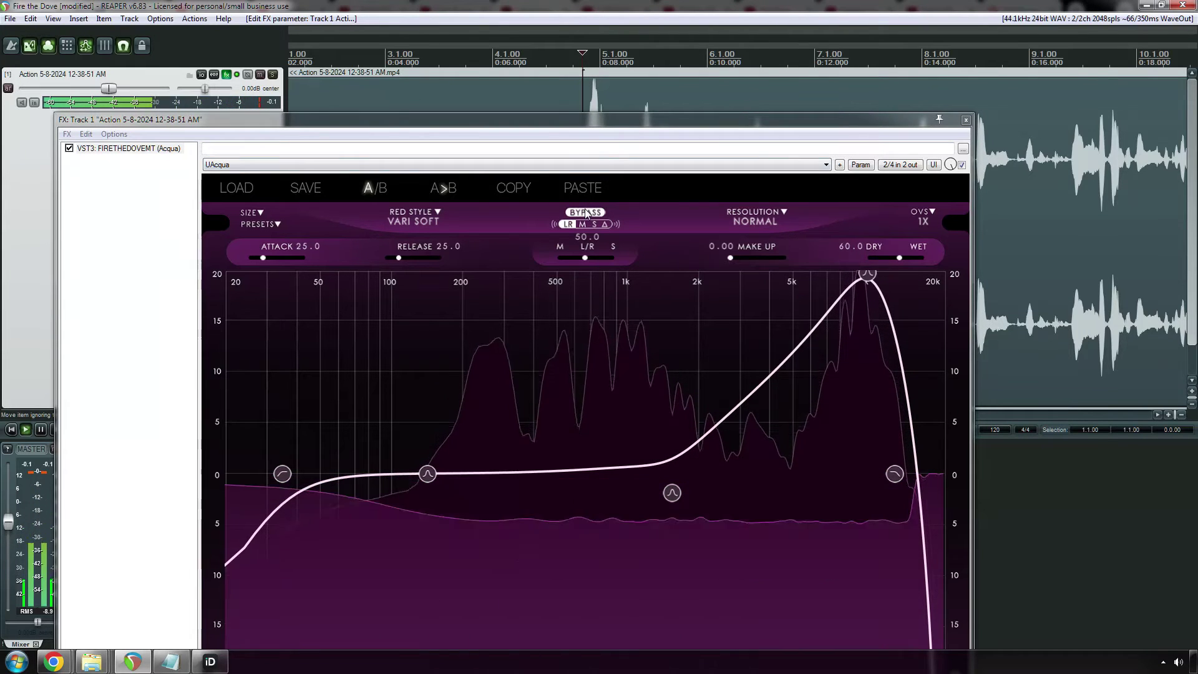
{"action": "left_click", "coordinate": [585, 213]}
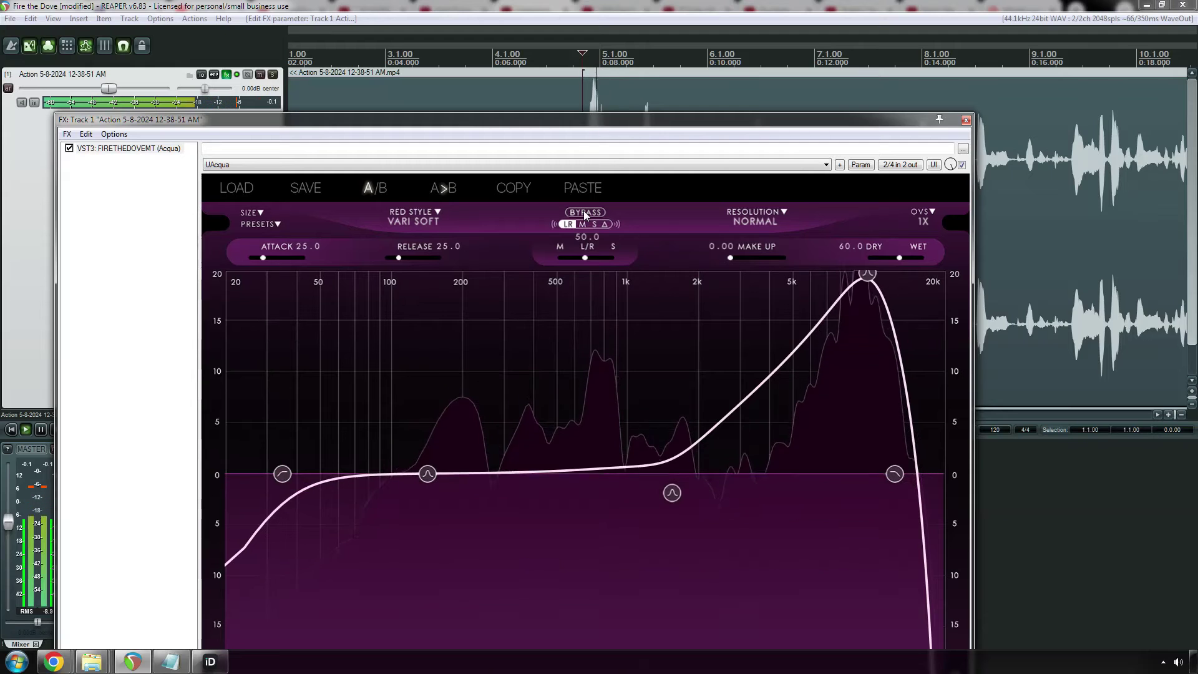
{"action": "left_click", "coordinate": [586, 213]}
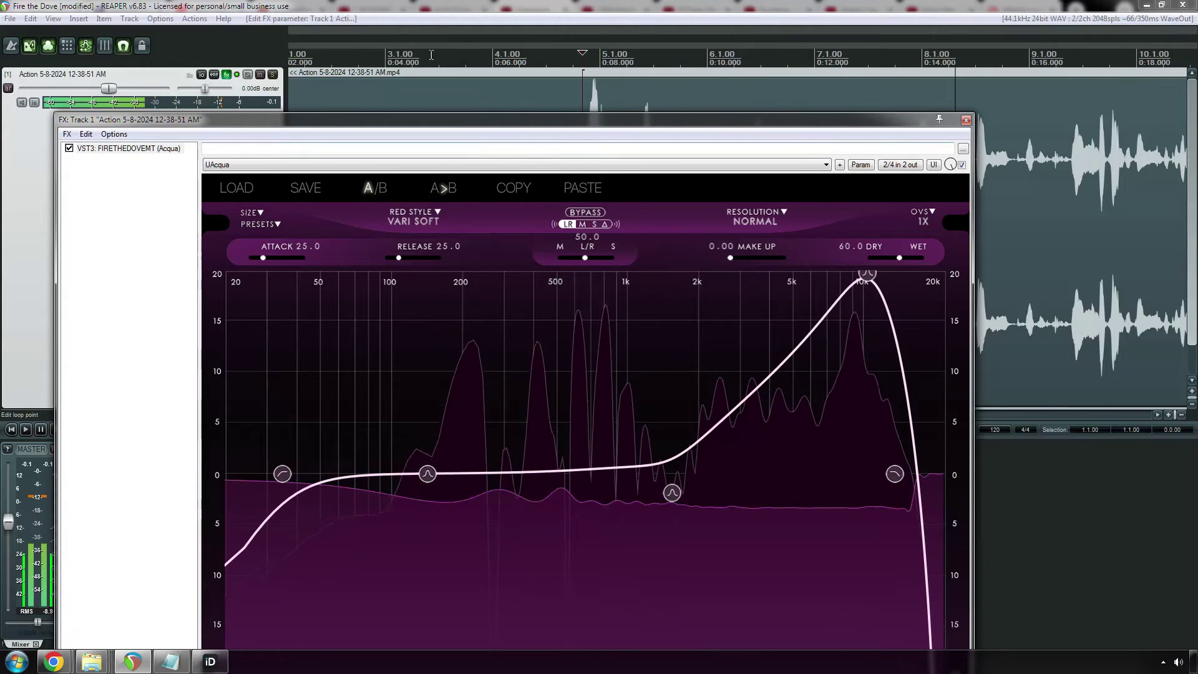
Step: Place the edit cursor just before the loud peak ahead of bar 5 and compare that passage processed and bypassed
{"action": "left_click", "coordinate": [382, 50]}
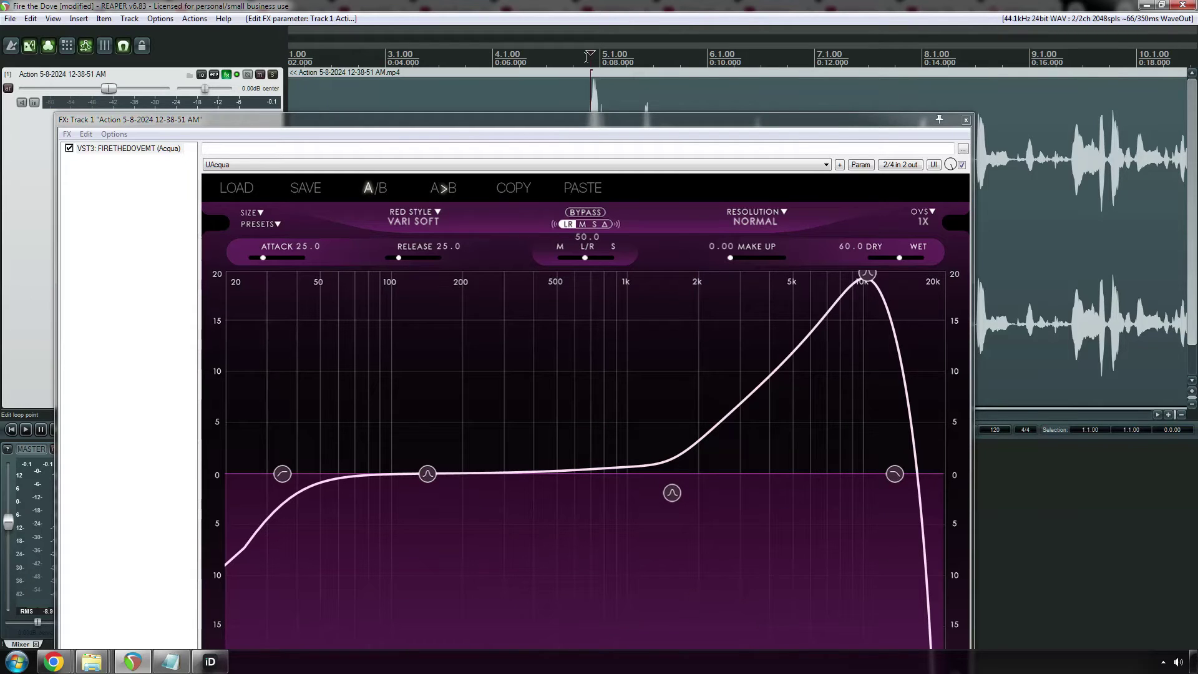
{"action": "left_click", "coordinate": [582, 212]}
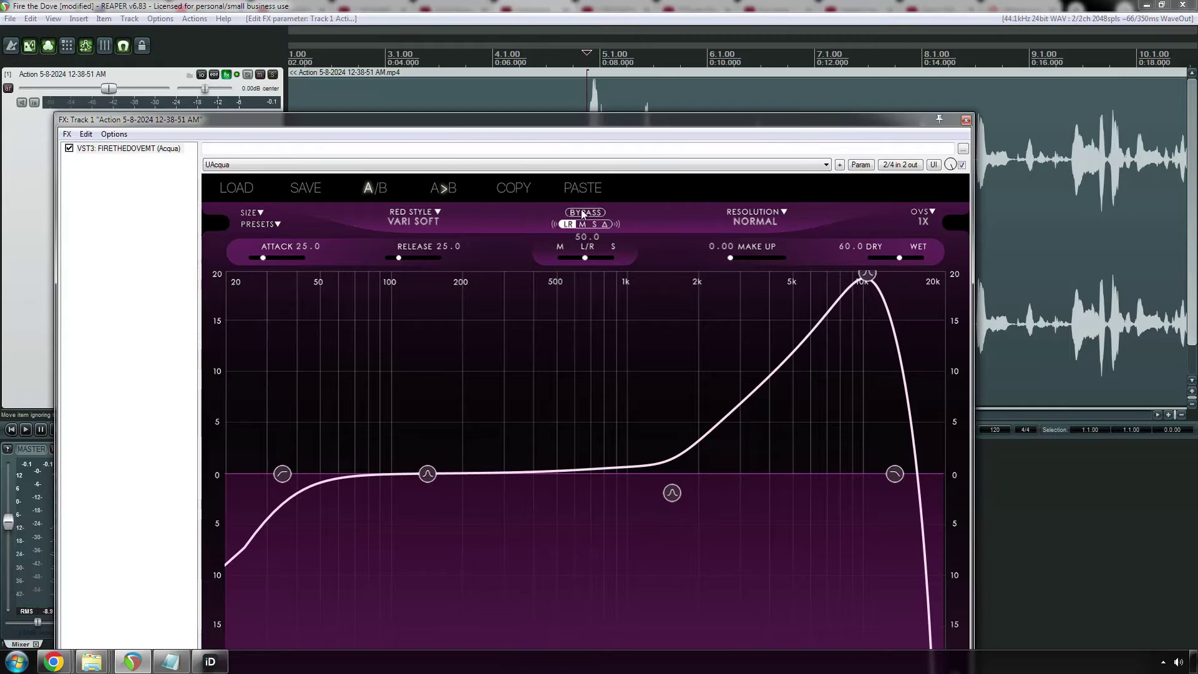
{"action": "key", "text": "space"}
{"action": "key", "text": "space"}
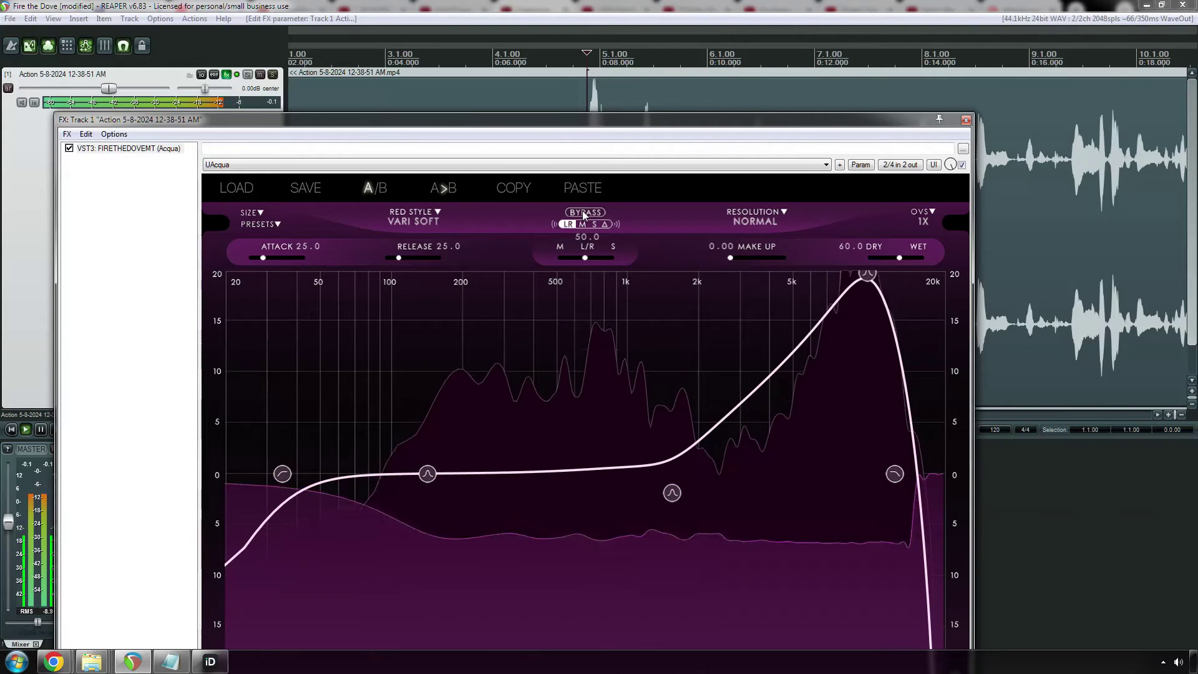
{"action": "left_click", "coordinate": [585, 213]}
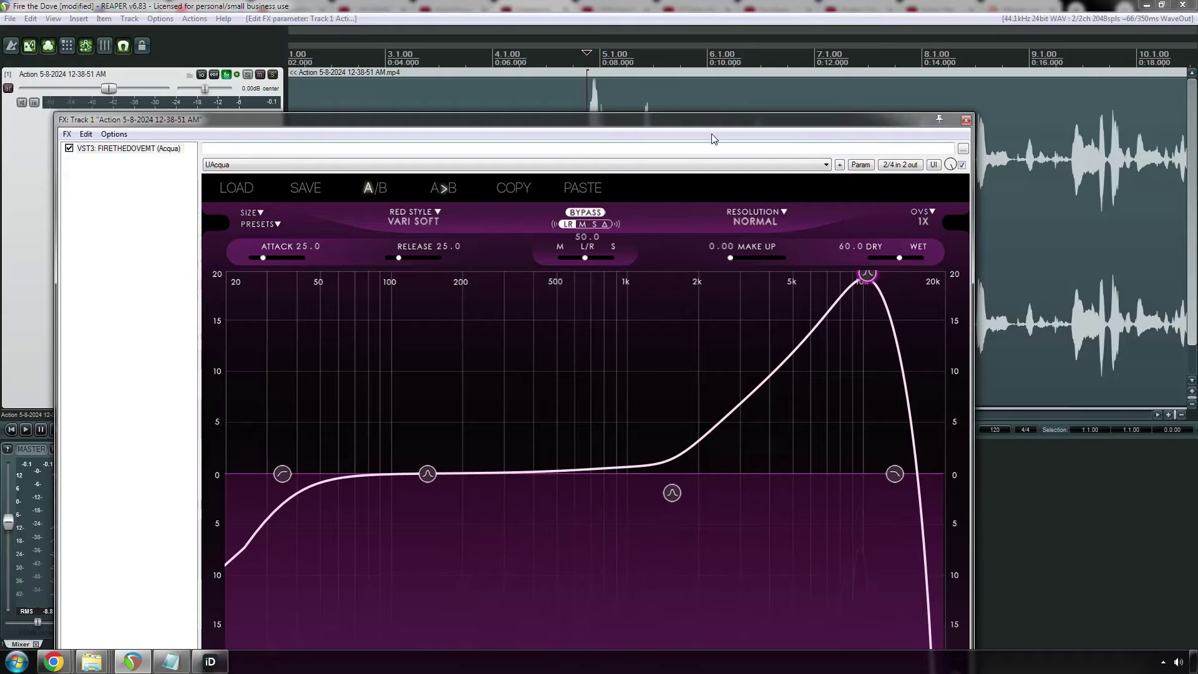
Step: Lower the effects window to uncover the waveform and replay the loud peak with the plugin bypassed and active
{"action": "mouse_move", "coordinate": [591, 125]}
{"action": "left_mouse_down"}
{"action": "mouse_move", "coordinate": [613, 19]}
{"action": "mouse_move", "coordinate": [597, 141]}
{"action": "left_mouse_up"}
{"action": "left_click_drag", "start_coordinate": [591, 212], "coordinate": [570, 220]}
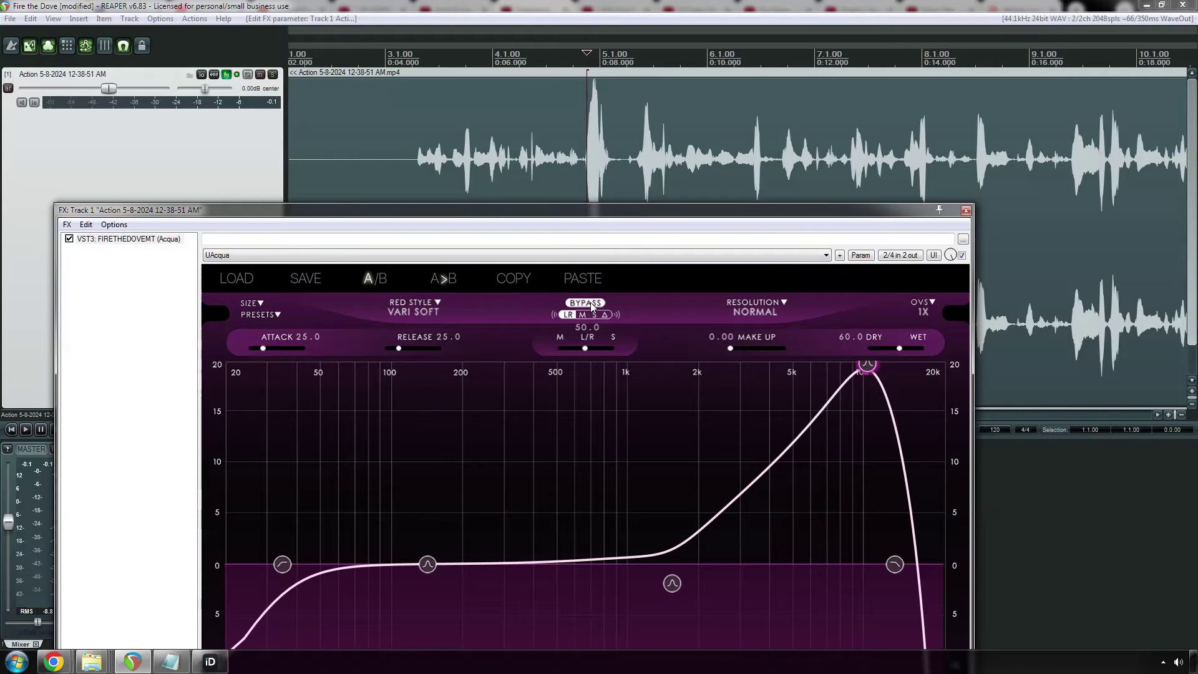
{"action": "key", "text": "space"}
{"action": "key", "text": "space"}
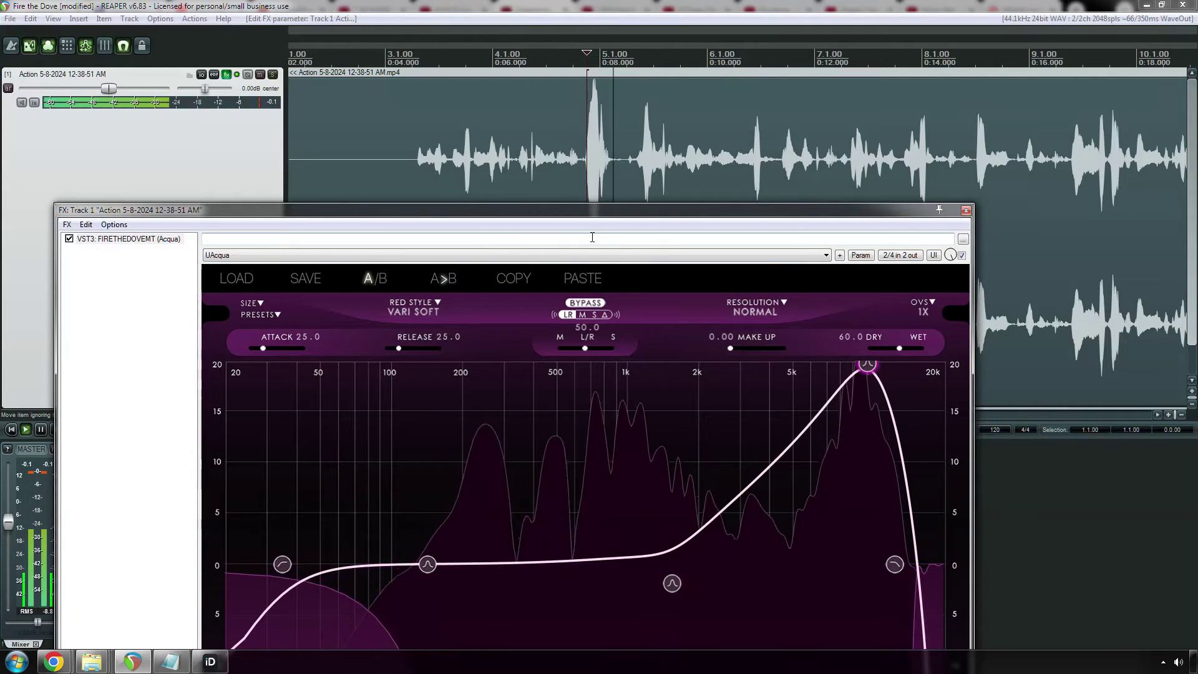
{"action": "left_click", "coordinate": [585, 303]}
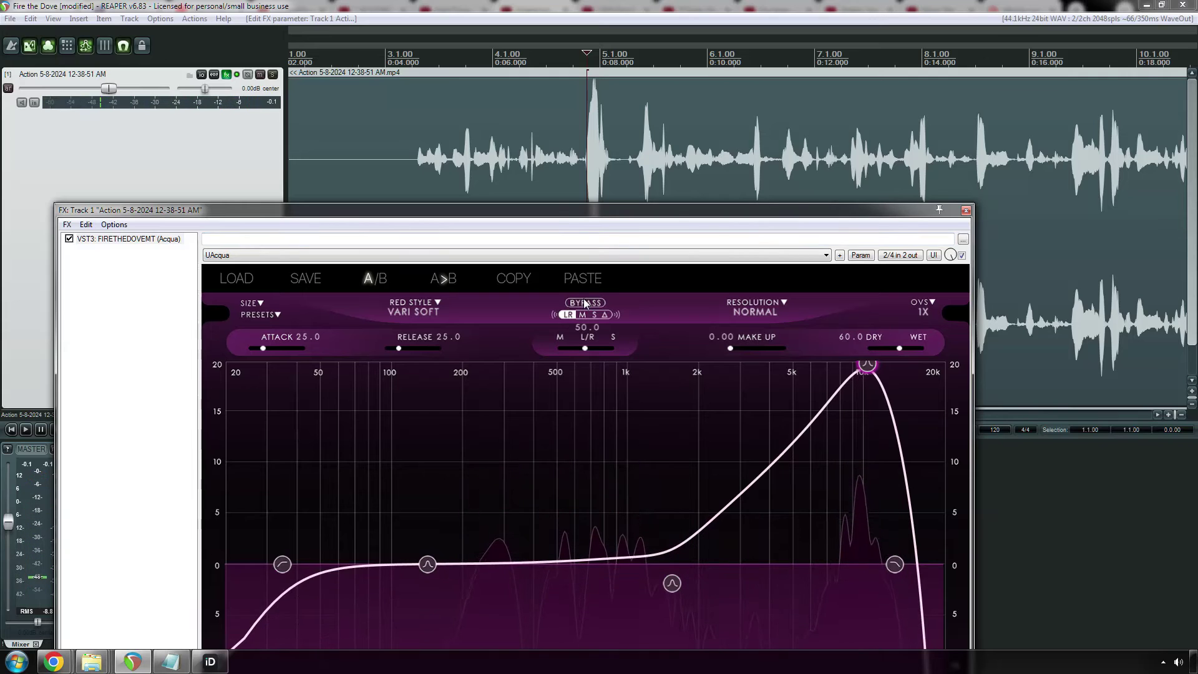
{"action": "key", "text": "space"}
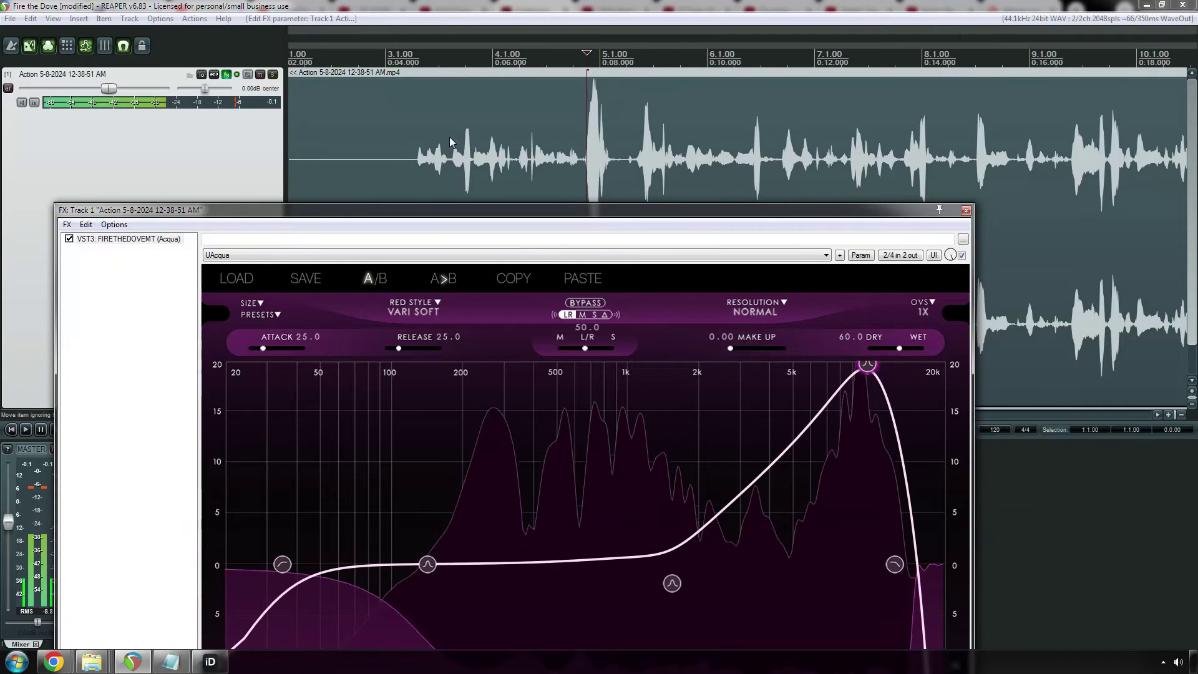
Step: Play the processed vocal from the silent stretch just before bar 3, and stop playback
{"action": "left_click", "coordinate": [382, 61]}
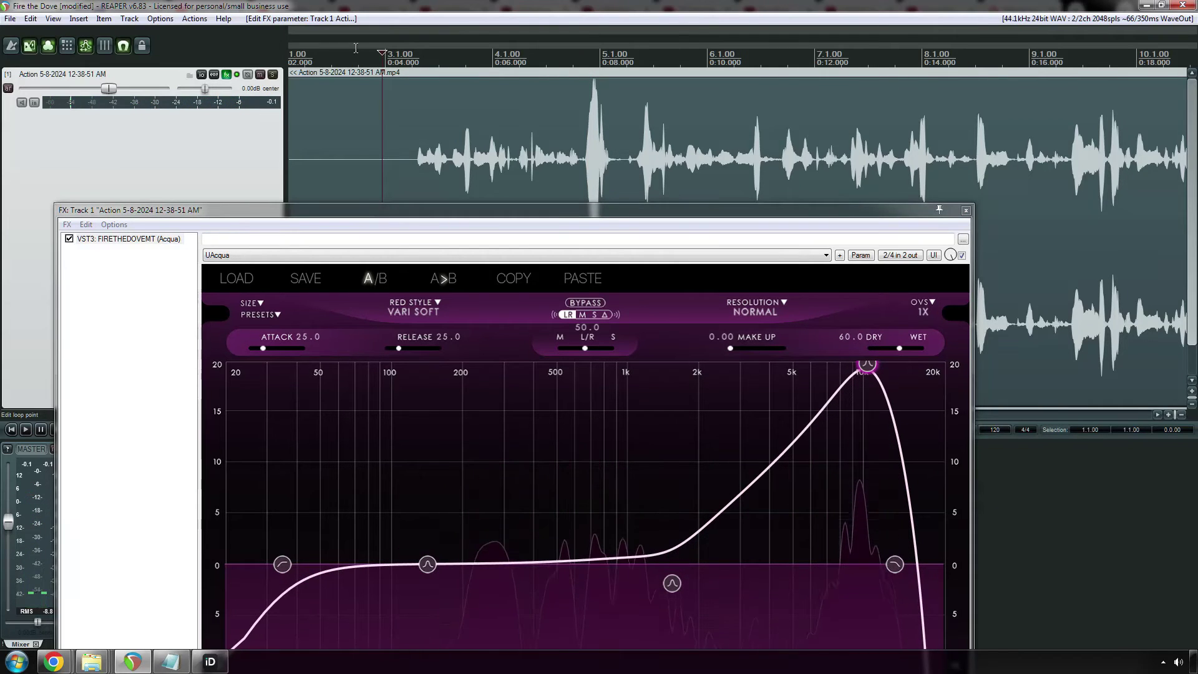
{"action": "left_click", "coordinate": [357, 49]}
{"action": "key", "text": "space"}
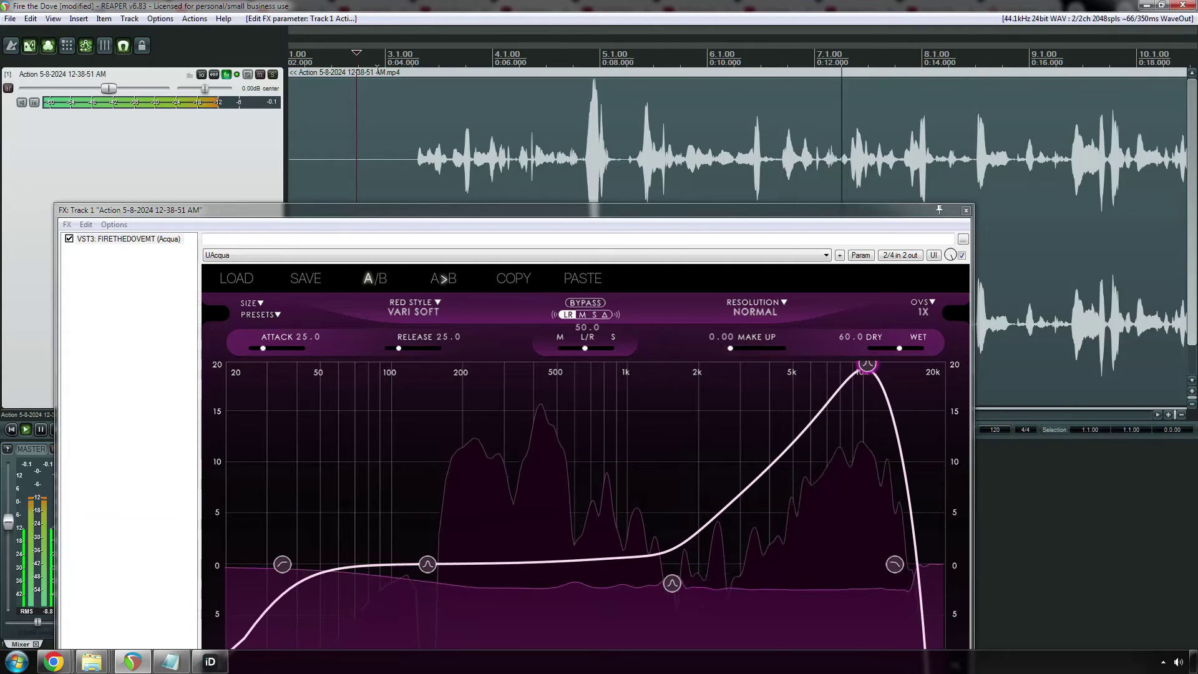
{"action": "key", "text": "space"}
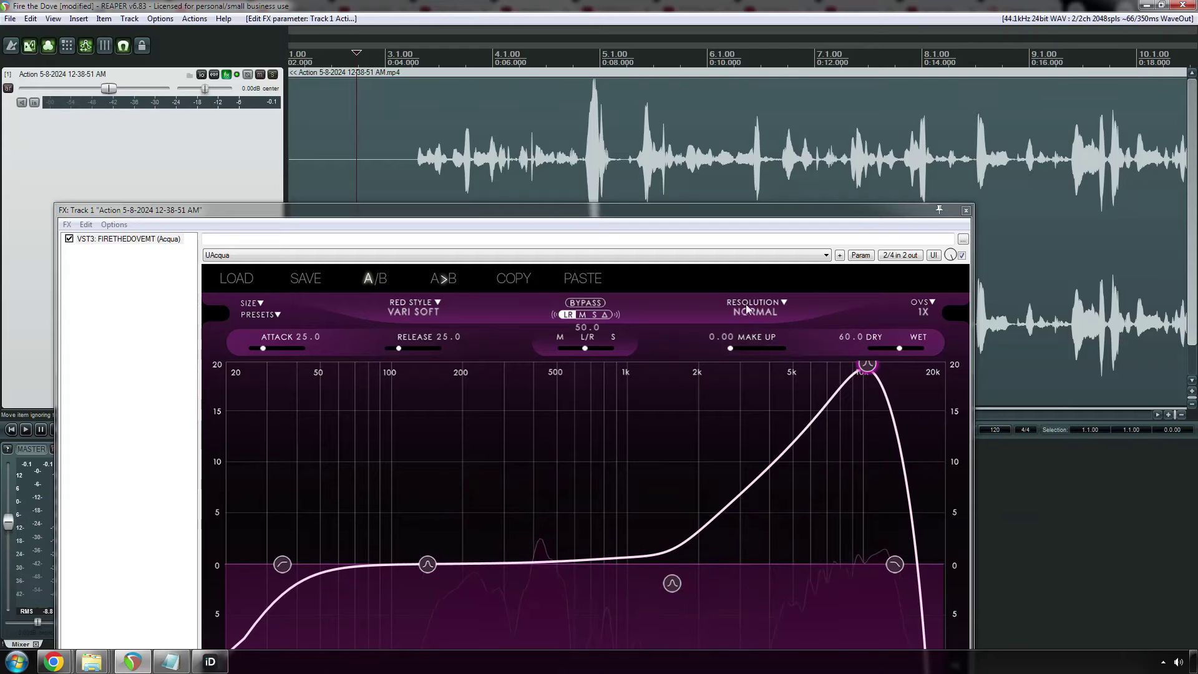
Step: Set the plugin's Resolution to GIGA and replay the vocal from its start and from just before the loud peak
{"action": "left_click", "coordinate": [748, 307]}
{"action": "left_click", "coordinate": [762, 334]}
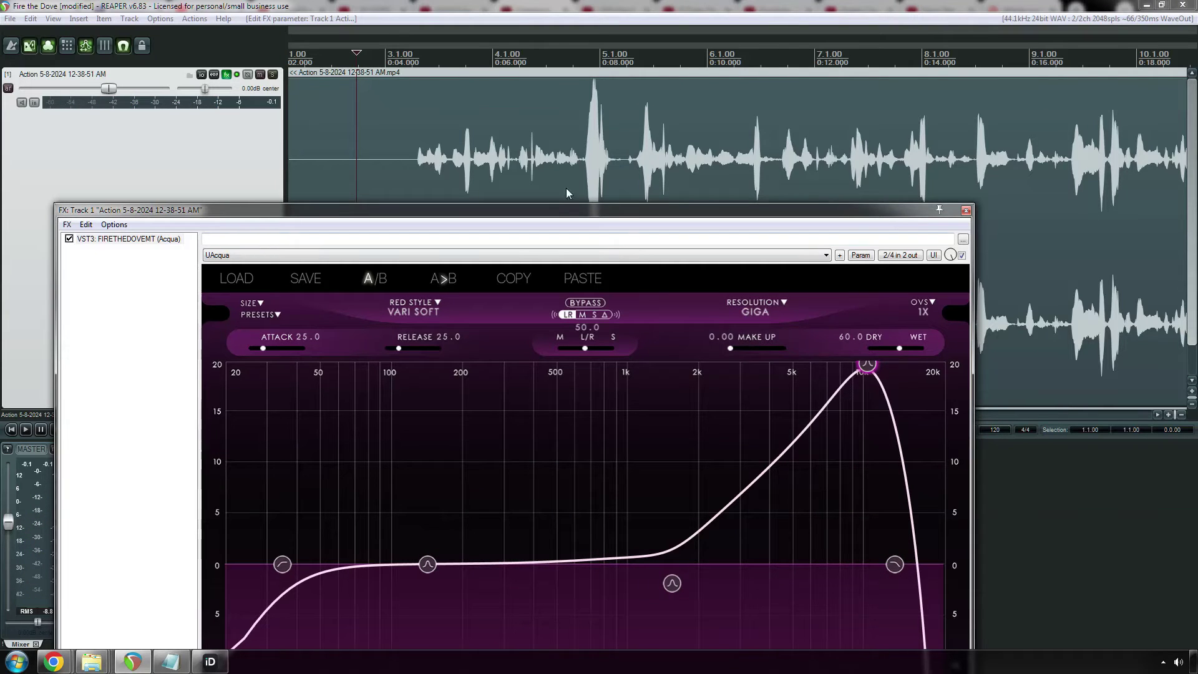
{"action": "left_click", "coordinate": [418, 56]}
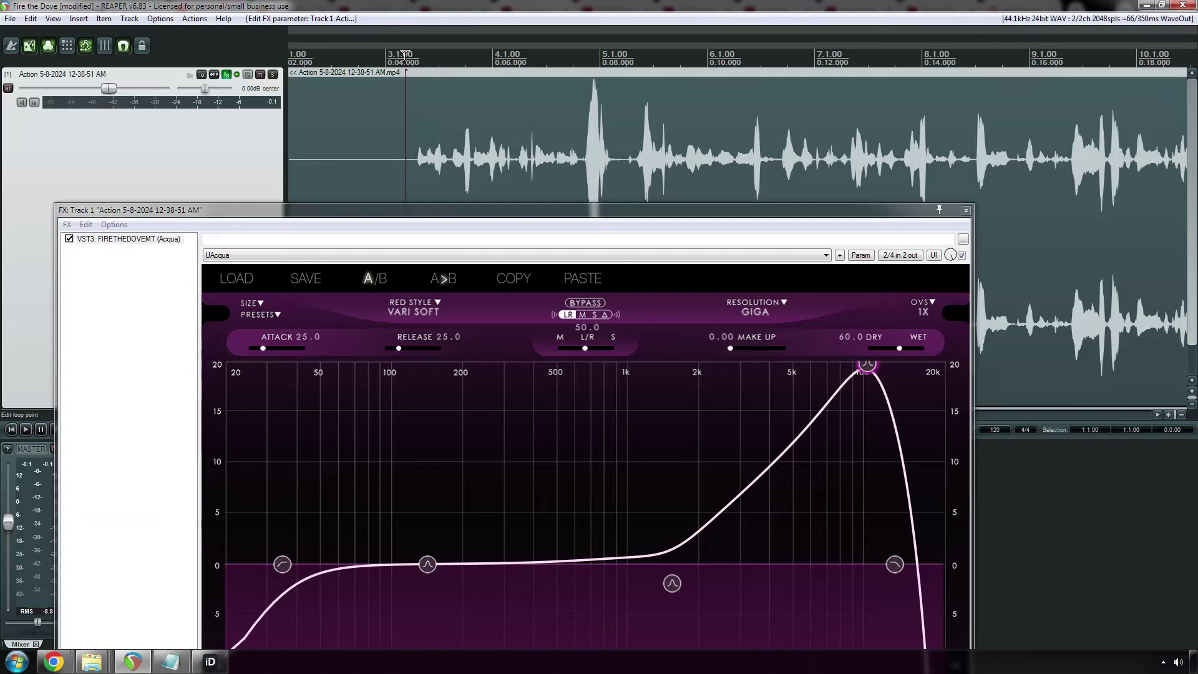
{"action": "key", "text": "space"}
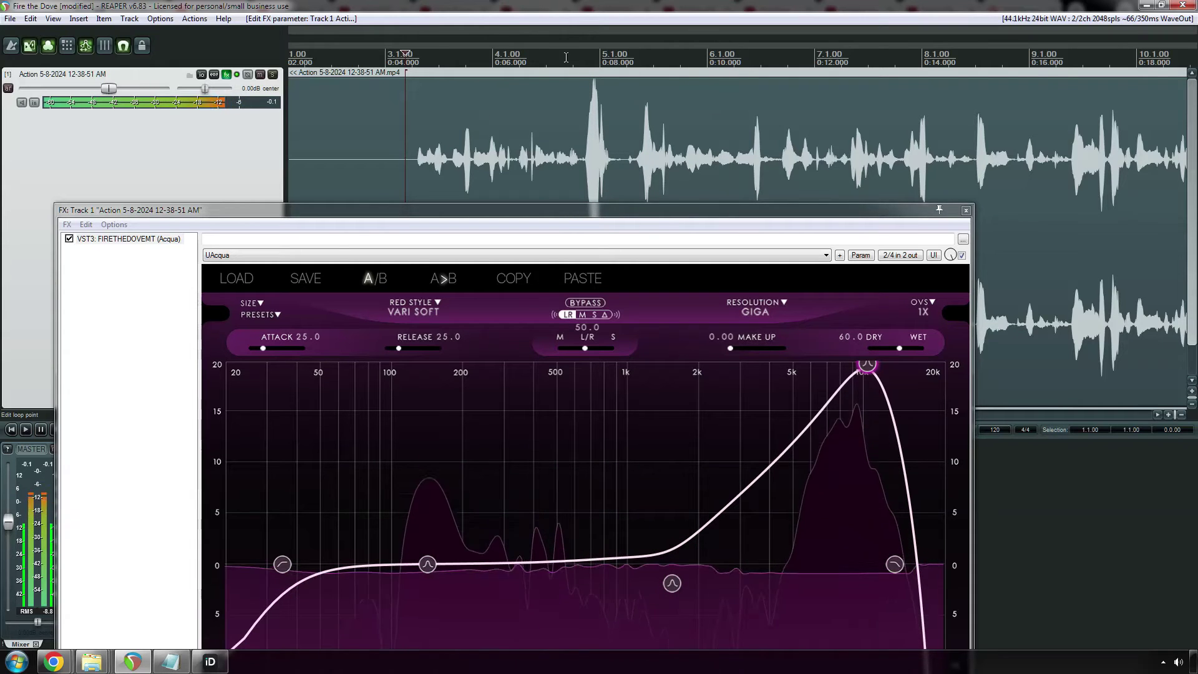
{"action": "left_click", "coordinate": [578, 81]}
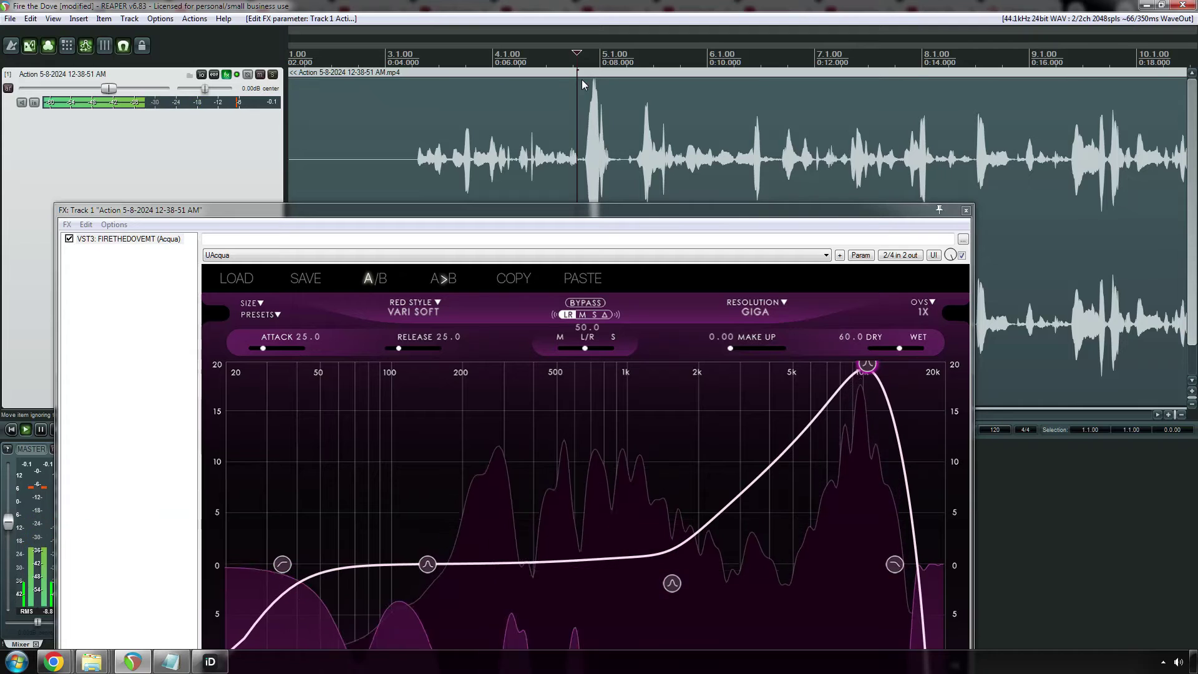
Step: Replay the loud peak just before bar 5 with the plugin active and bypassed, leaving the plugin active for continued playback
{"action": "key", "text": "space"}
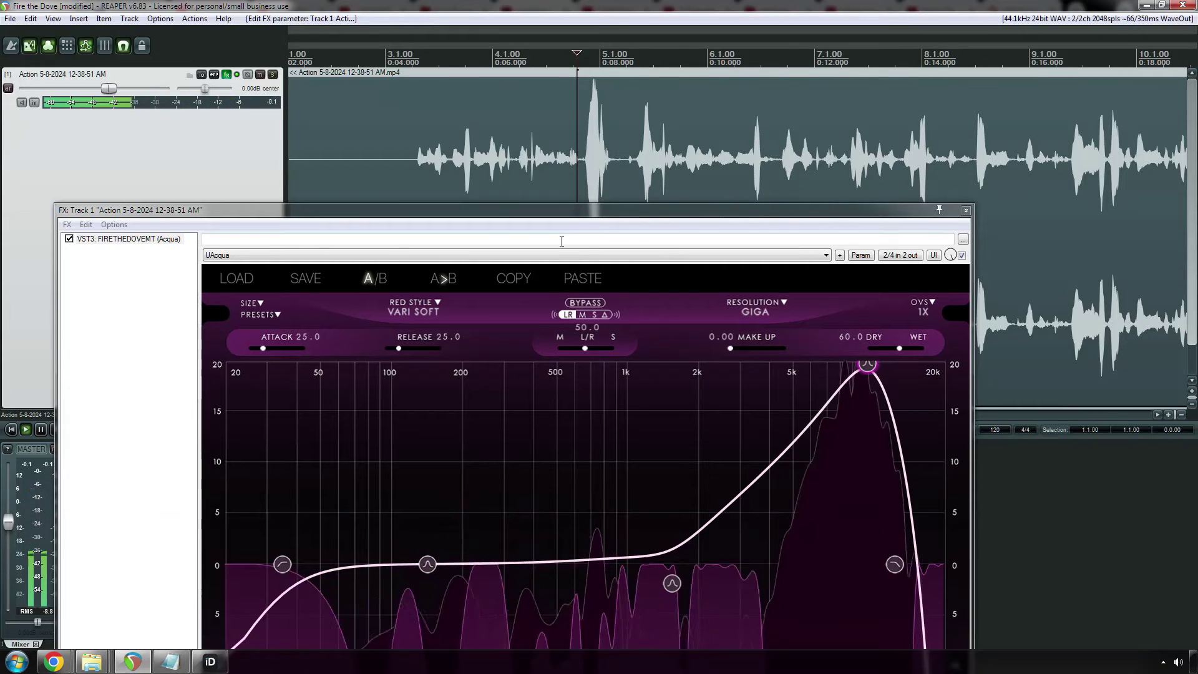
{"action": "key", "text": "space"}
{"action": "left_click", "coordinate": [586, 304]}
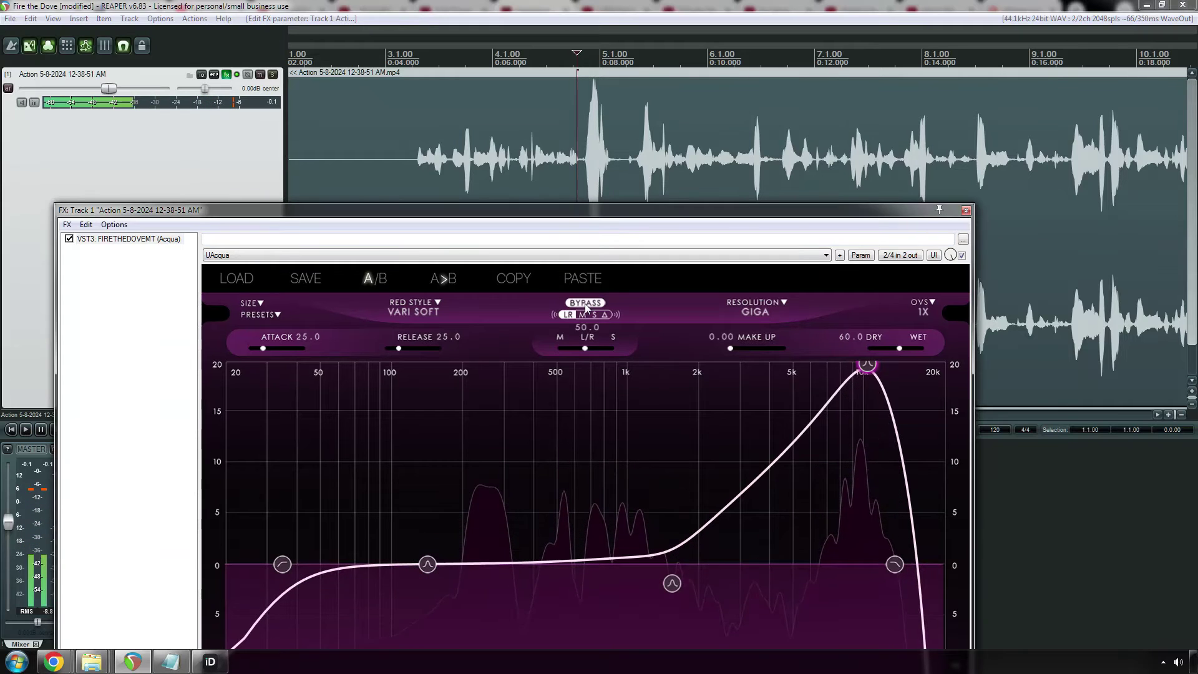
{"action": "key", "text": "space"}
{"action": "left_click", "coordinate": [585, 303]}
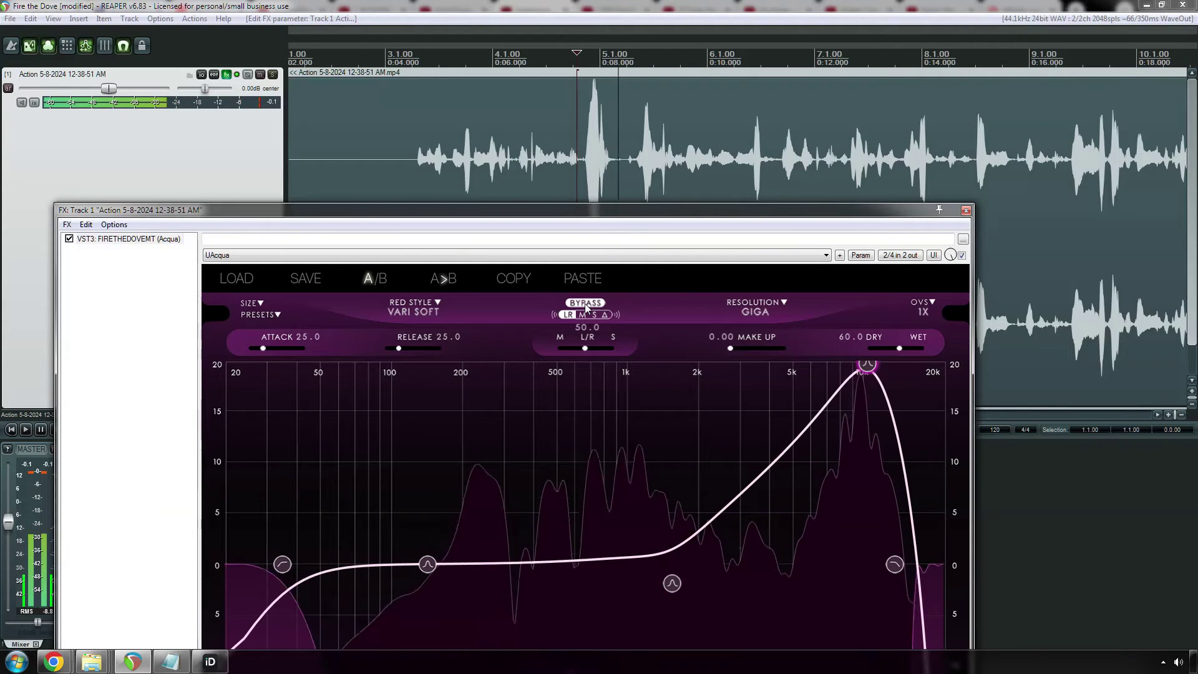
{"action": "key", "text": "space"}
{"action": "key", "text": "space"}
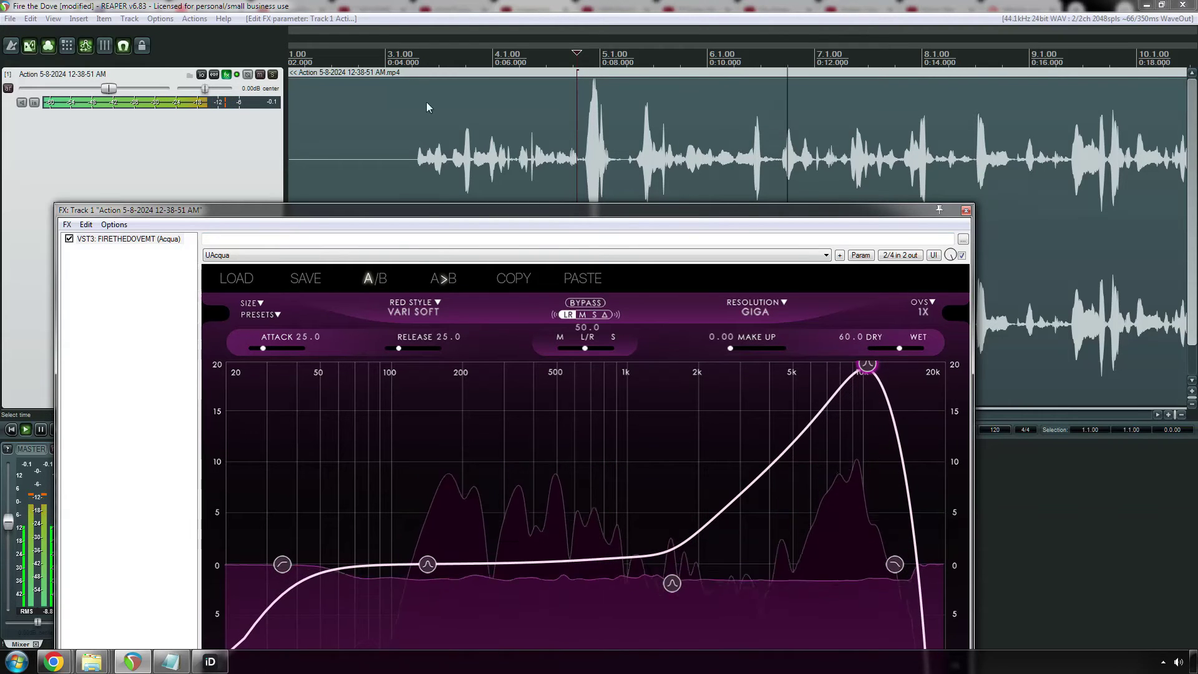
Step: Change the plugin's Red Style to 02 - DIODE HARD - GOLD and replay the vocal from its start near bar 3
{"action": "left_click", "coordinate": [415, 308]}
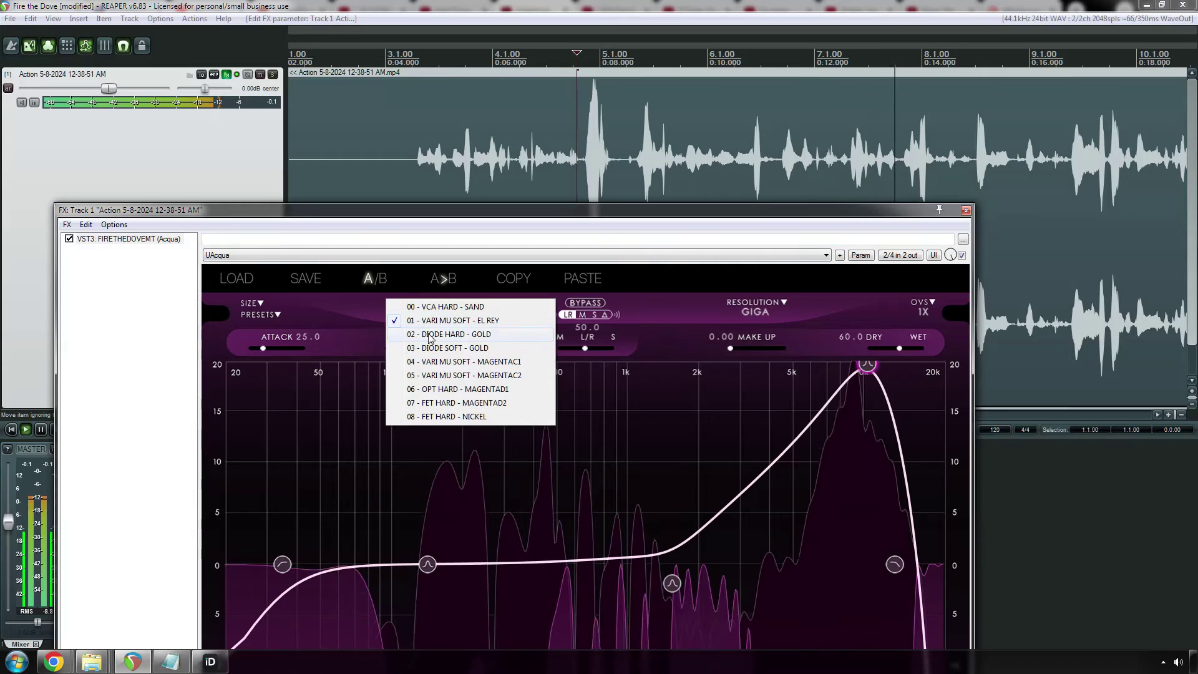
{"action": "left_click", "coordinate": [429, 334]}
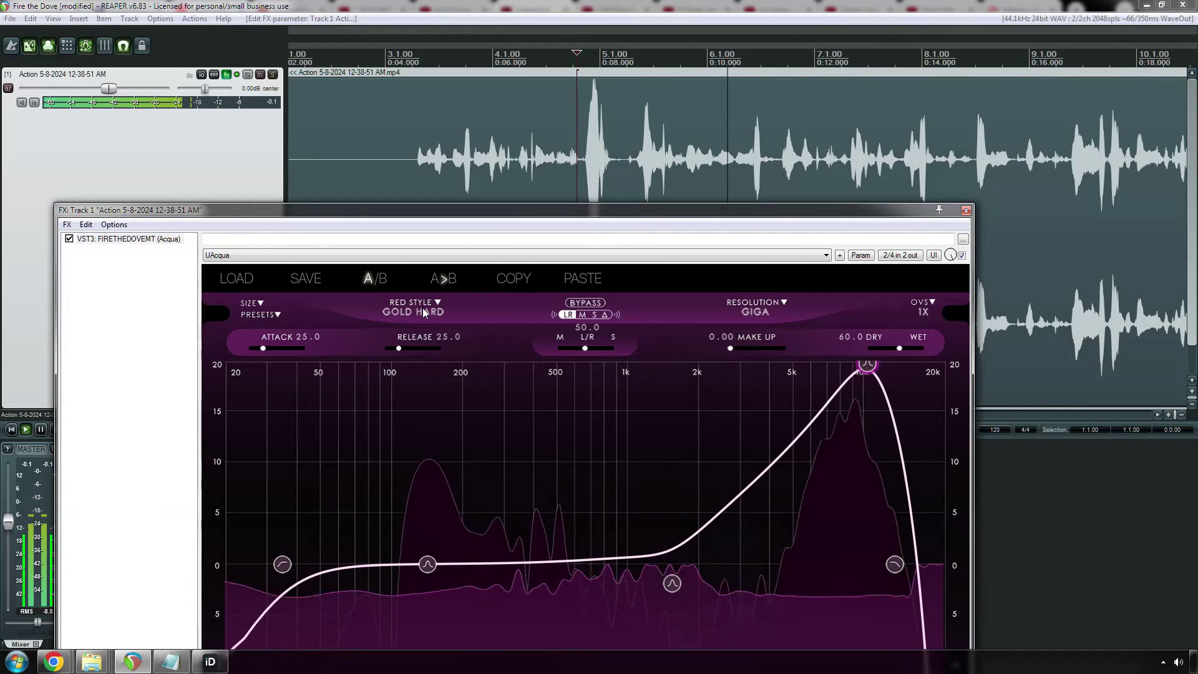
{"action": "left_click", "coordinate": [413, 47]}
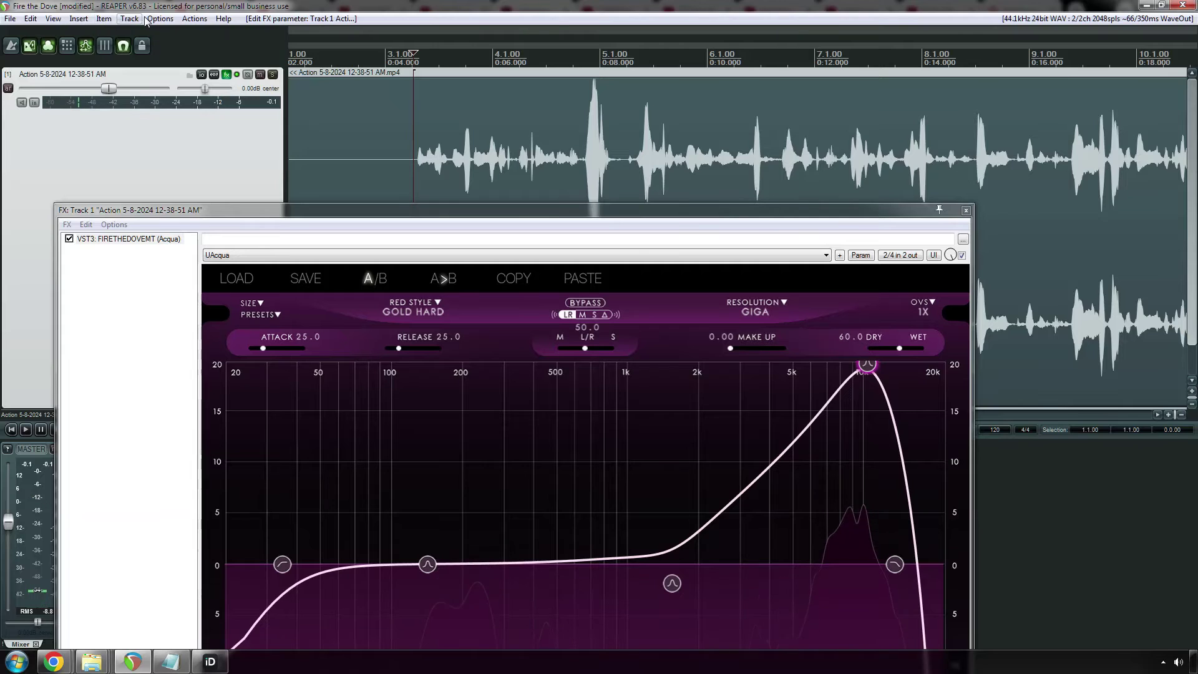
Step: Show the project's video window beside the effects window and compare the playing vocal with the plugin bypassed and active
{"action": "left_click", "coordinate": [53, 18]}
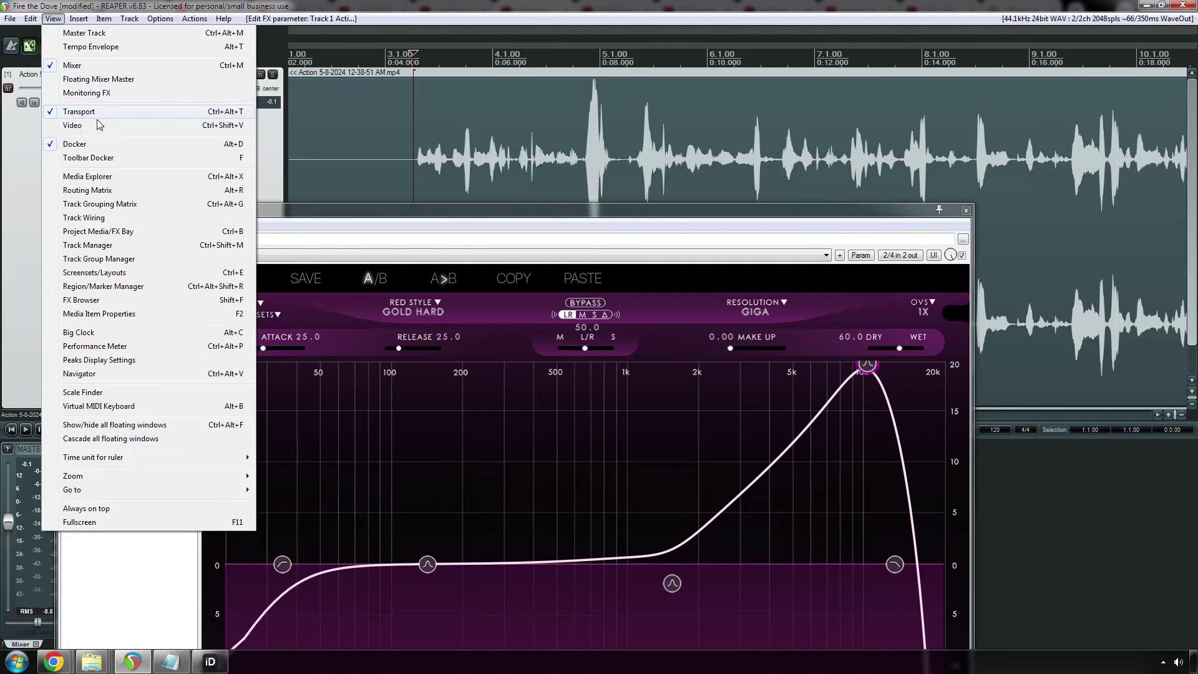
{"action": "left_click", "coordinate": [73, 126]}
{"action": "left_click_drag", "start_coordinate": [459, 190], "coordinate": [776, 190]}
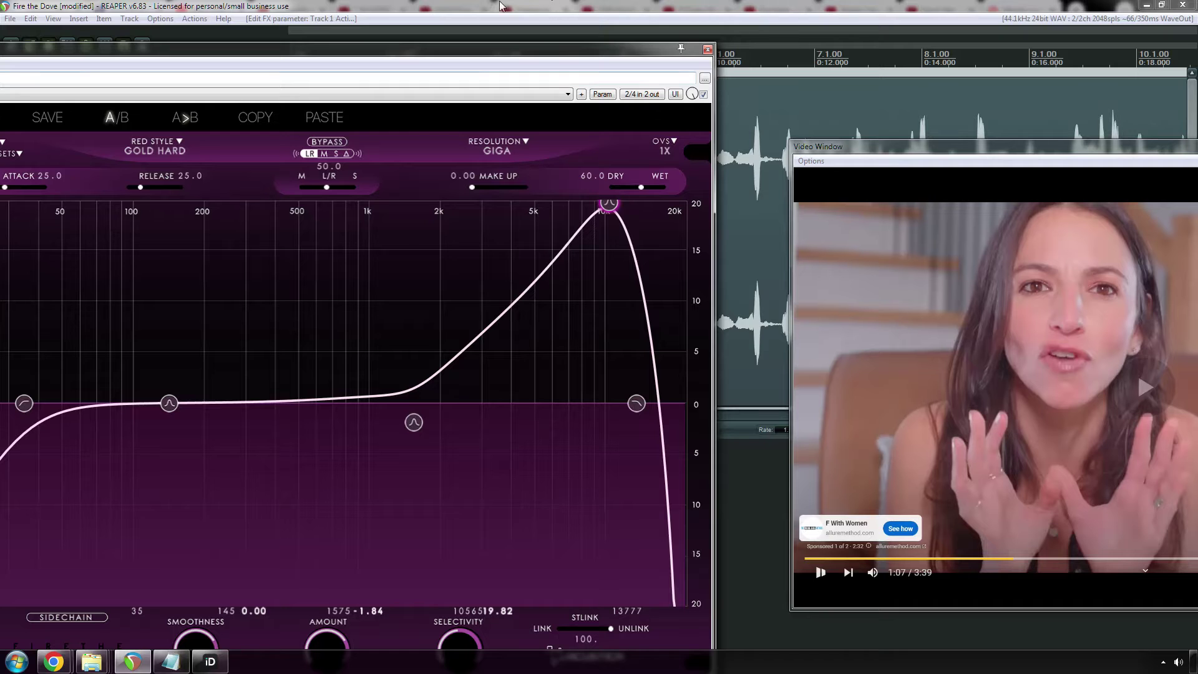
{"action": "key", "text": "space"}
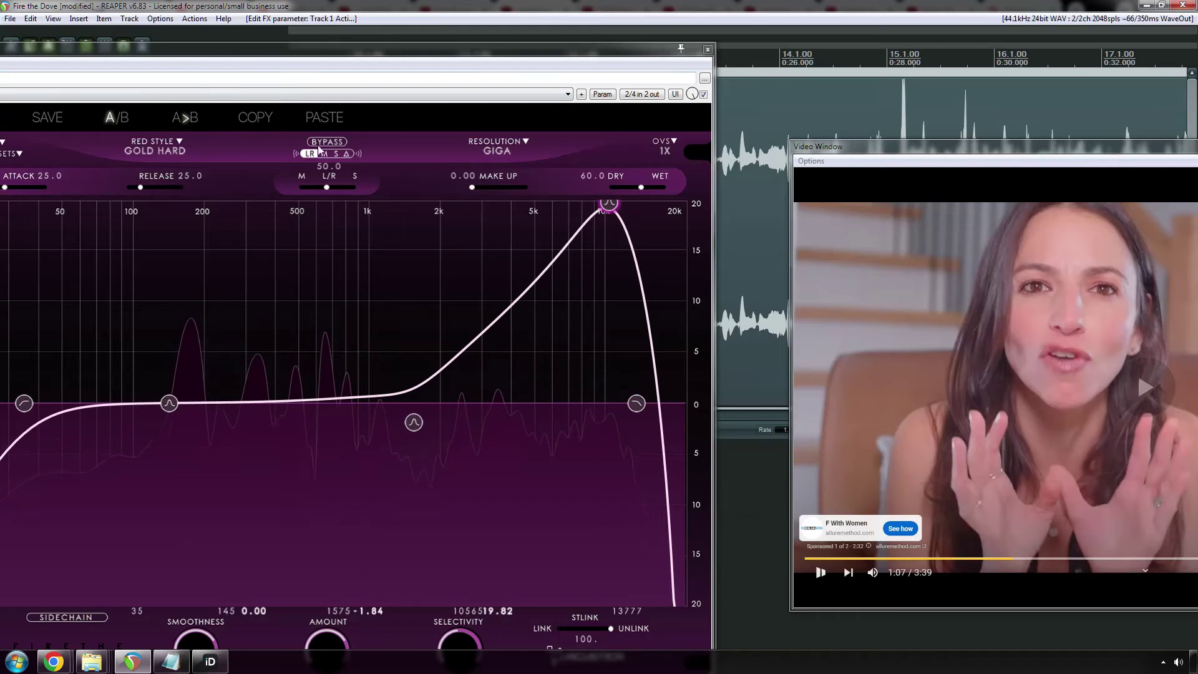
{"action": "left_click", "coordinate": [327, 142]}
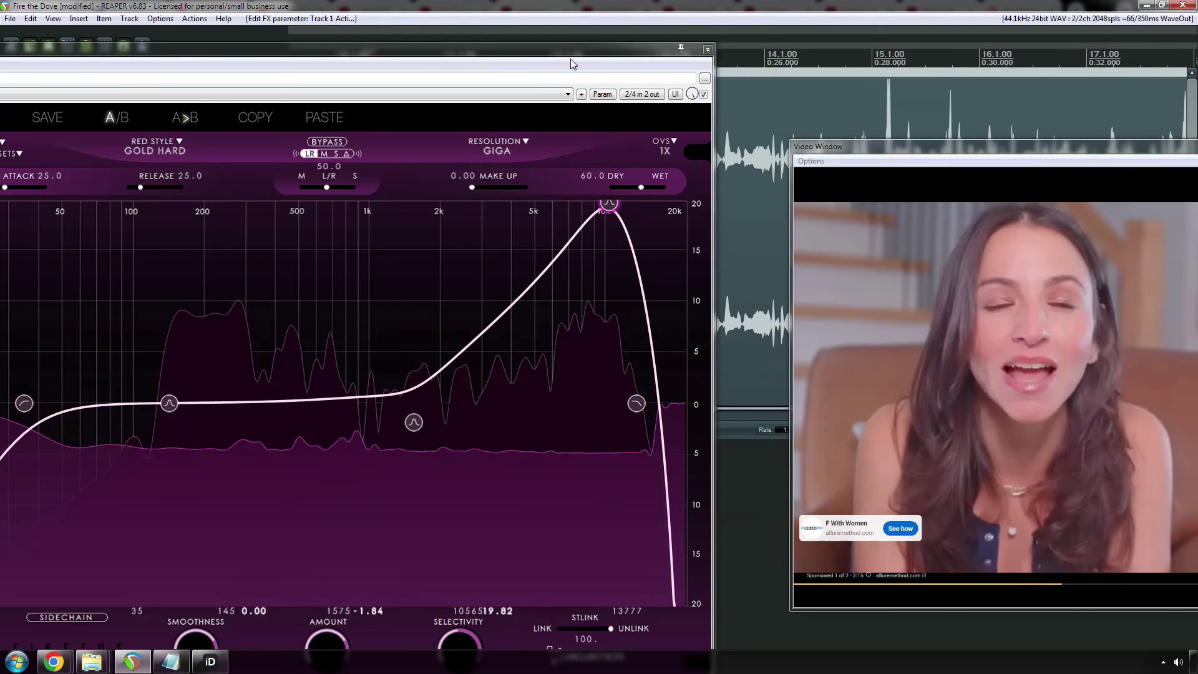
Step: Move the effects window to inspect the waveform during video playback, and close the video window
{"action": "left_click_drag", "start_coordinate": [569, 60], "coordinate": [418, 179]}
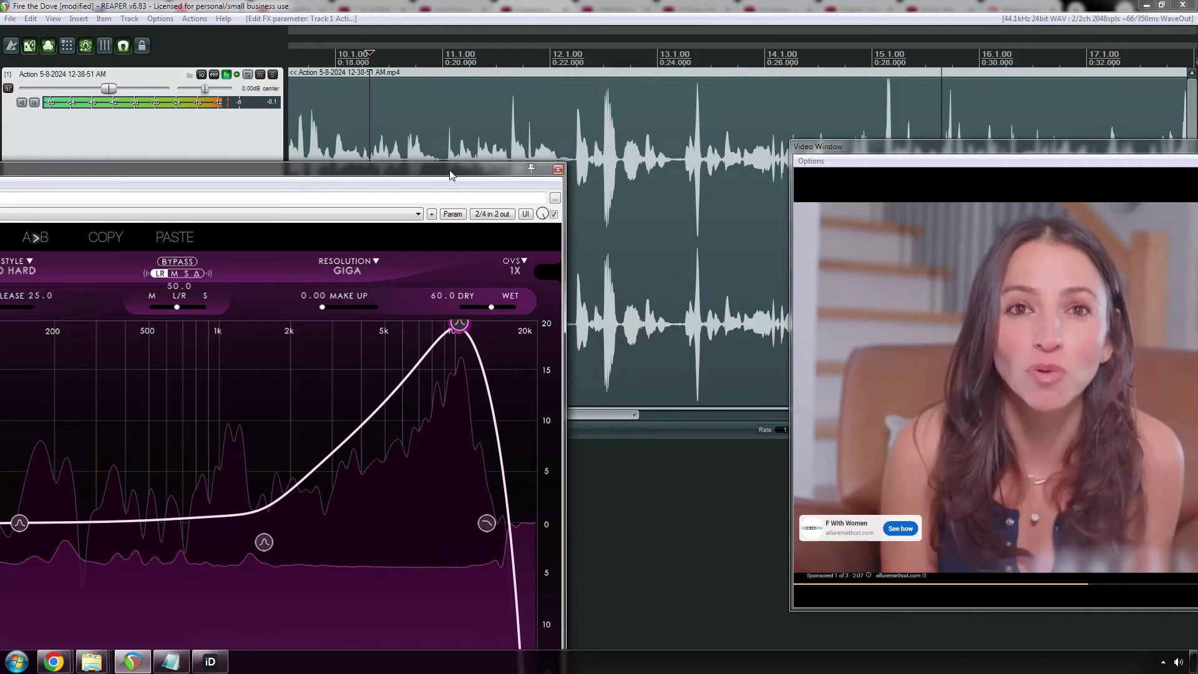
{"action": "left_click_drag", "start_coordinate": [451, 175], "coordinate": [615, 103]}
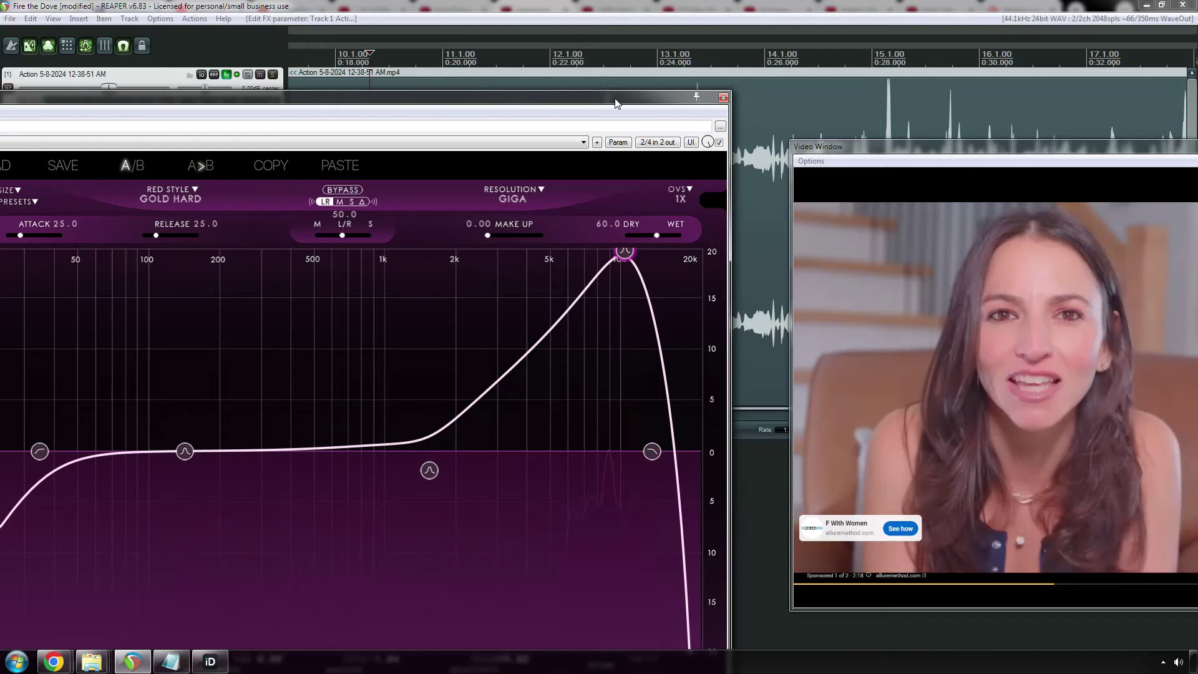
{"action": "left_click", "coordinate": [503, 107]}
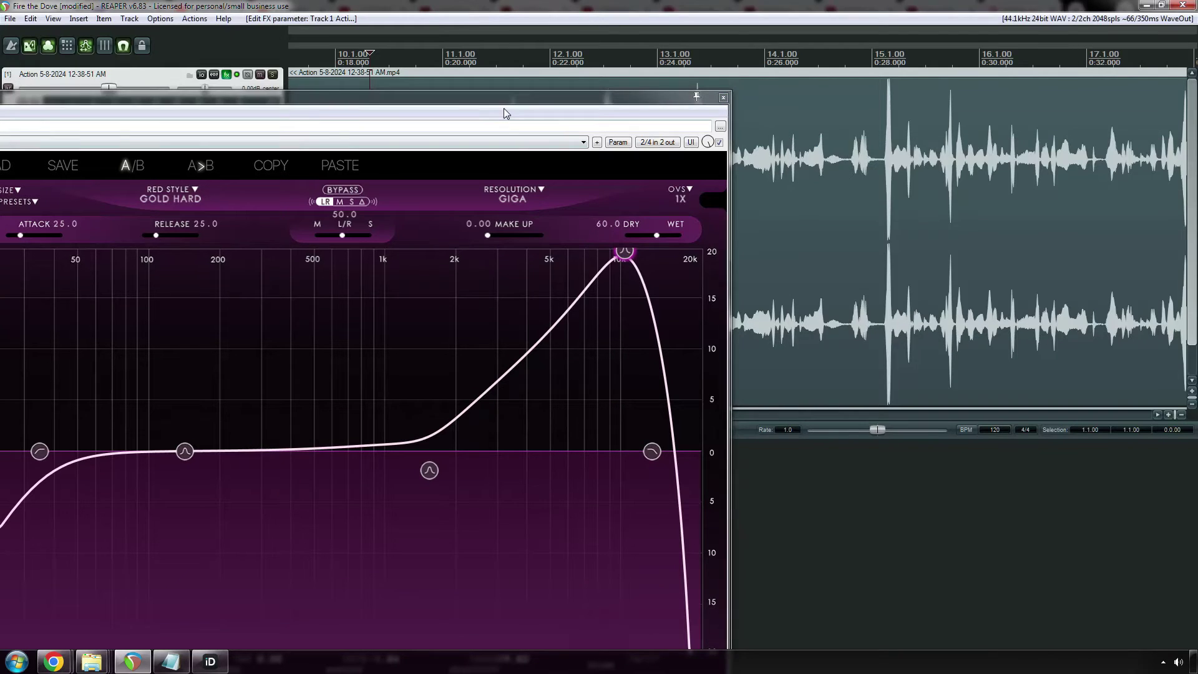
Step: Bring the whole plugin into view and shorten its attack to about 4.71
{"action": "left_click_drag", "start_coordinate": [503, 107], "coordinate": [770, 29]}
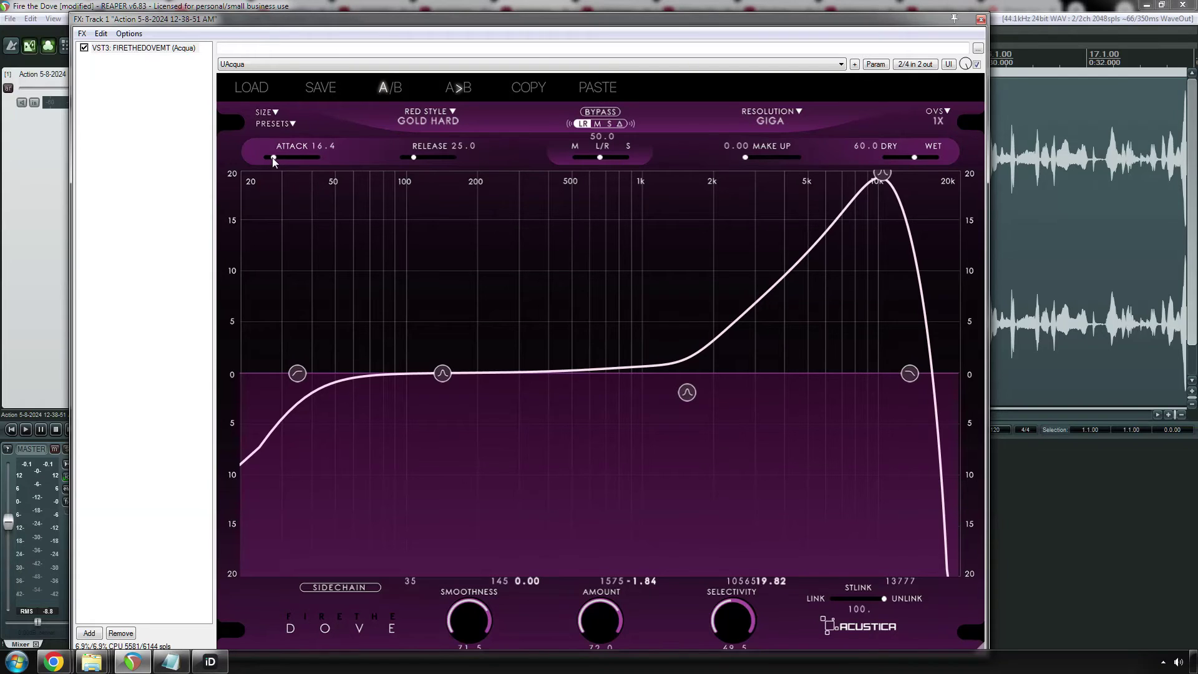
{"action": "left_click_drag", "start_coordinate": [273, 159], "coordinate": [253, 161]}
{"action": "left_click", "coordinate": [266, 156]}
Step: Lower the effects window below the waveform and replay the vocal from the loud peak after bar 13 and from just before bar 4
{"action": "left_click_drag", "start_coordinate": [444, 22], "coordinate": [368, 269]}
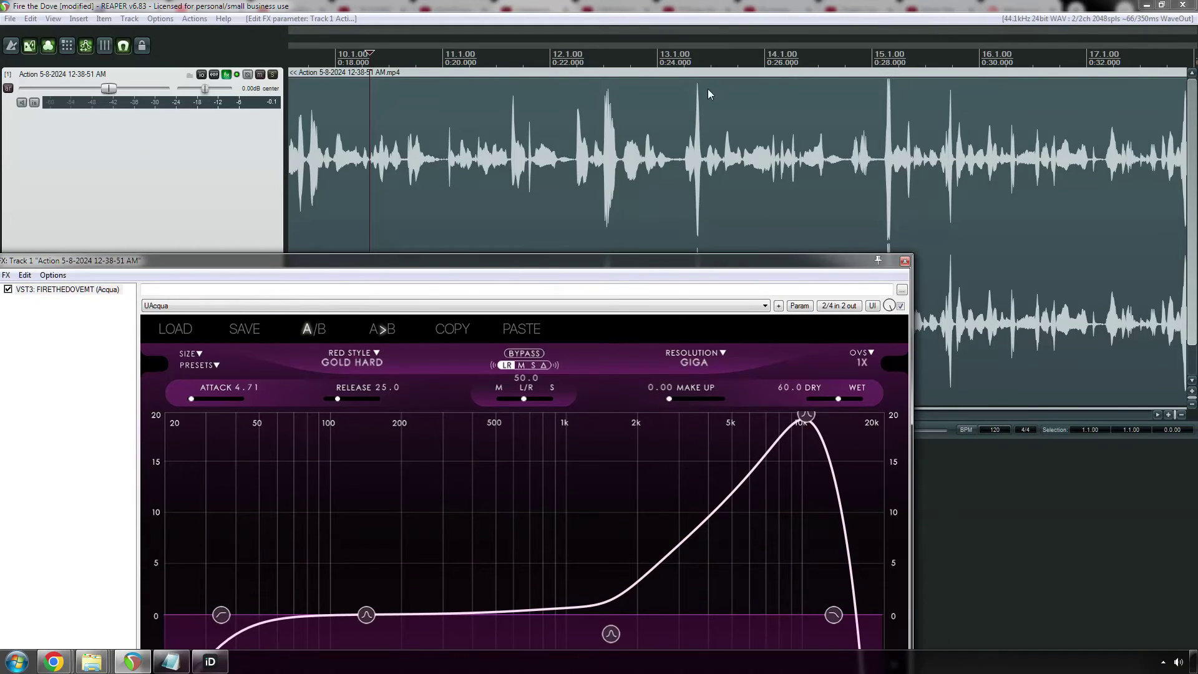
{"action": "left_click", "coordinate": [684, 70]}
{"action": "key", "text": "space"}
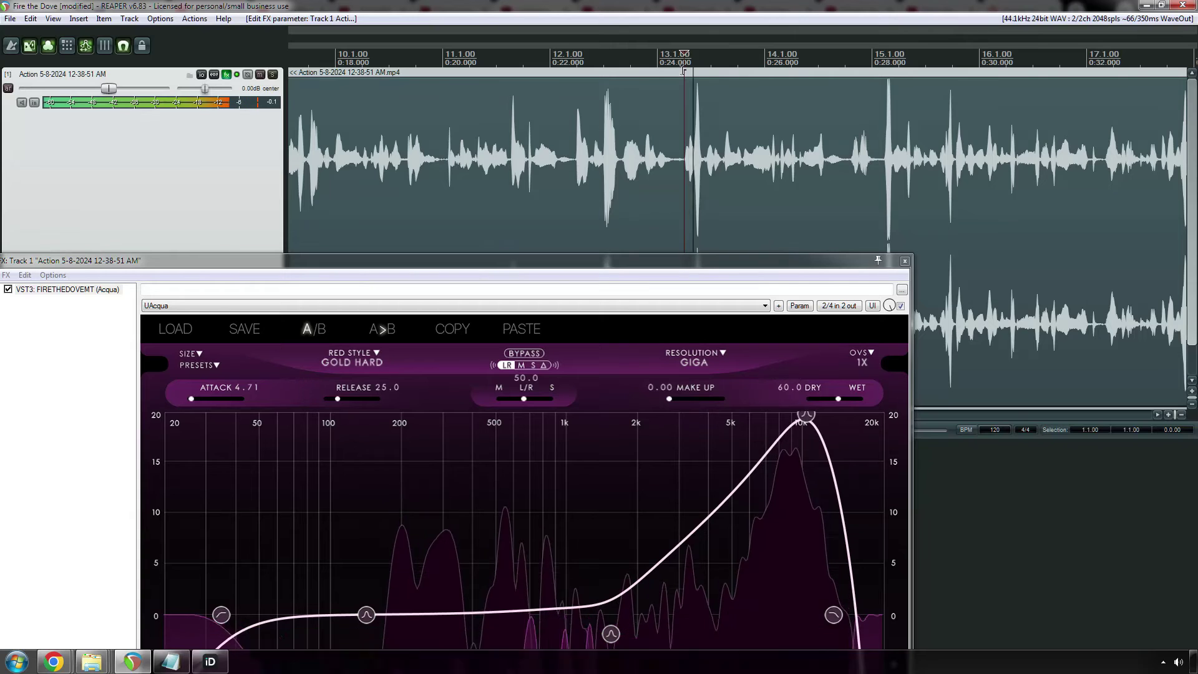
{"action": "scroll", "coordinate": [318, 70], "scroll_direction": "down", "scroll_amount": 5}
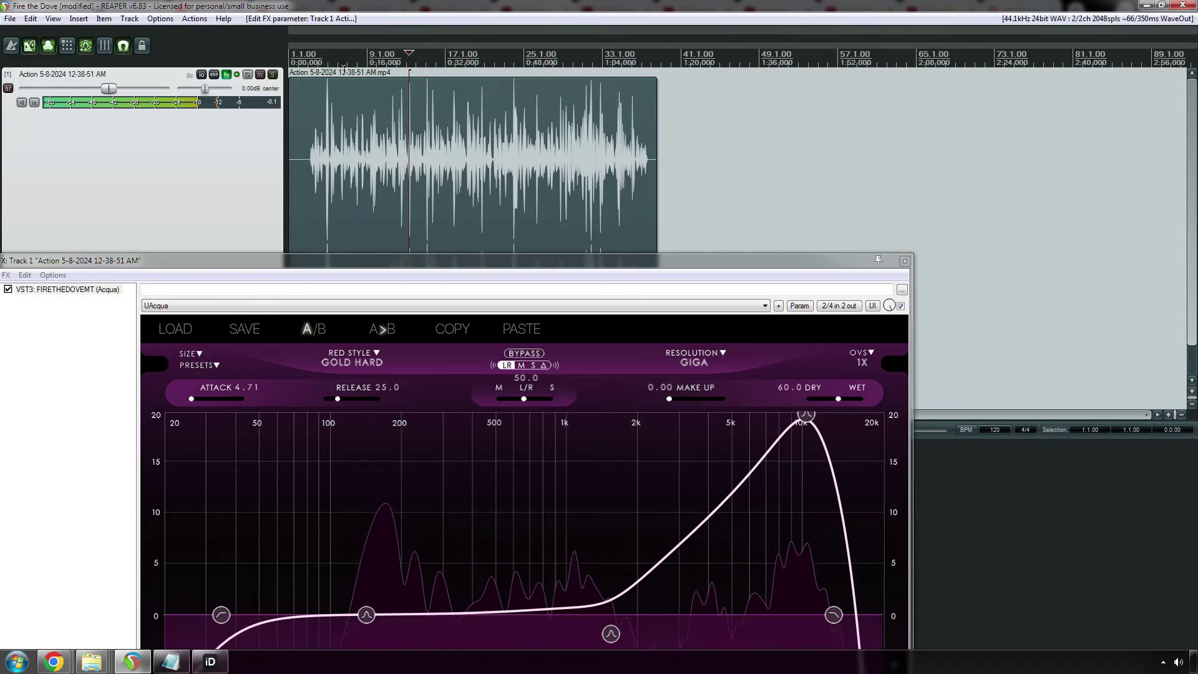
{"action": "scroll", "coordinate": [309, 91], "scroll_direction": "up", "scroll_amount": 5}
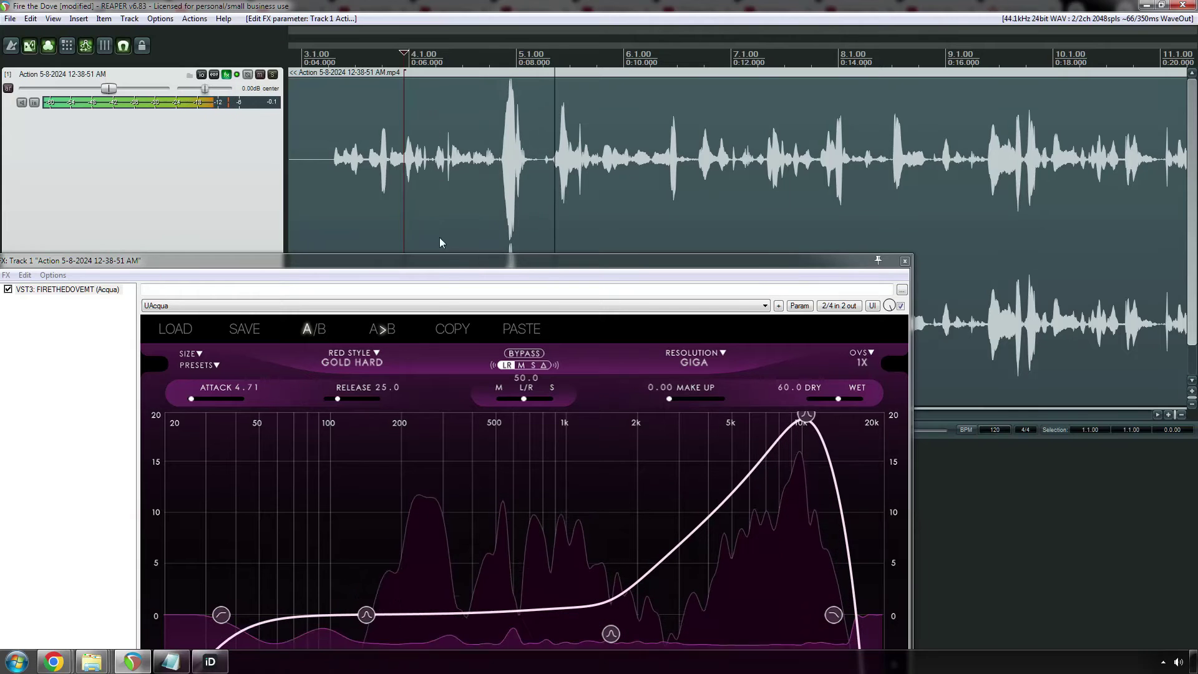
{"action": "key", "text": "space"}
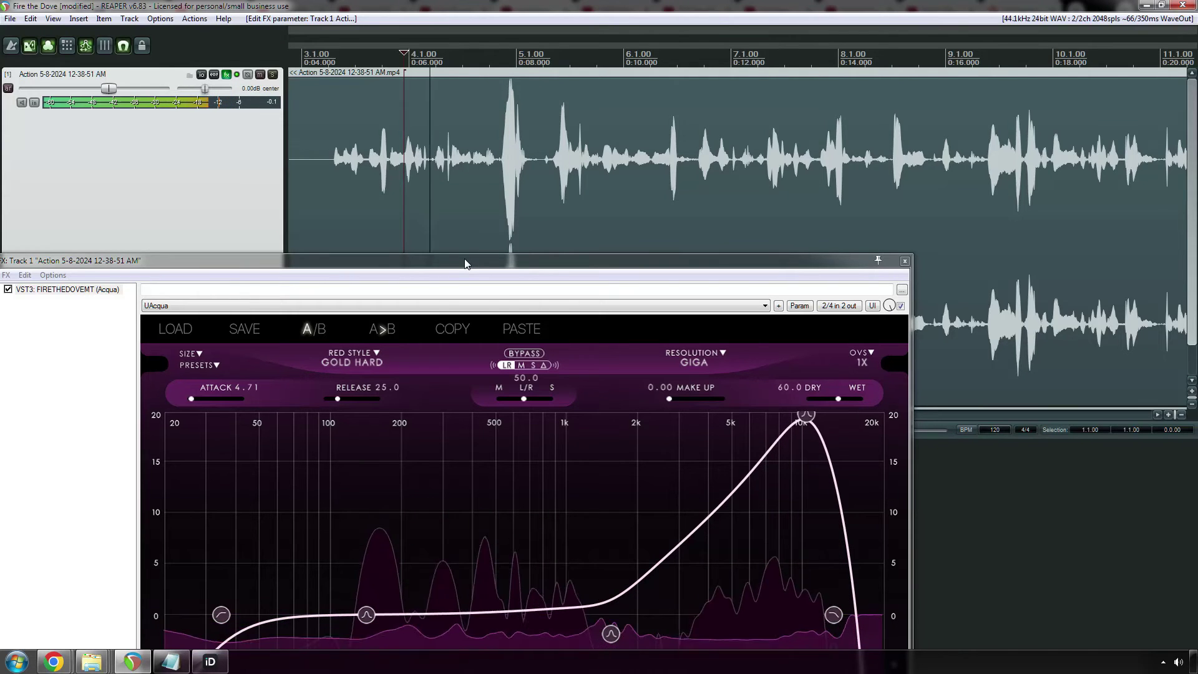
Step: Compare the loud peak just before bar 5 processed and bypassed with the GOLD HARD style
{"action": "key", "text": "space"}
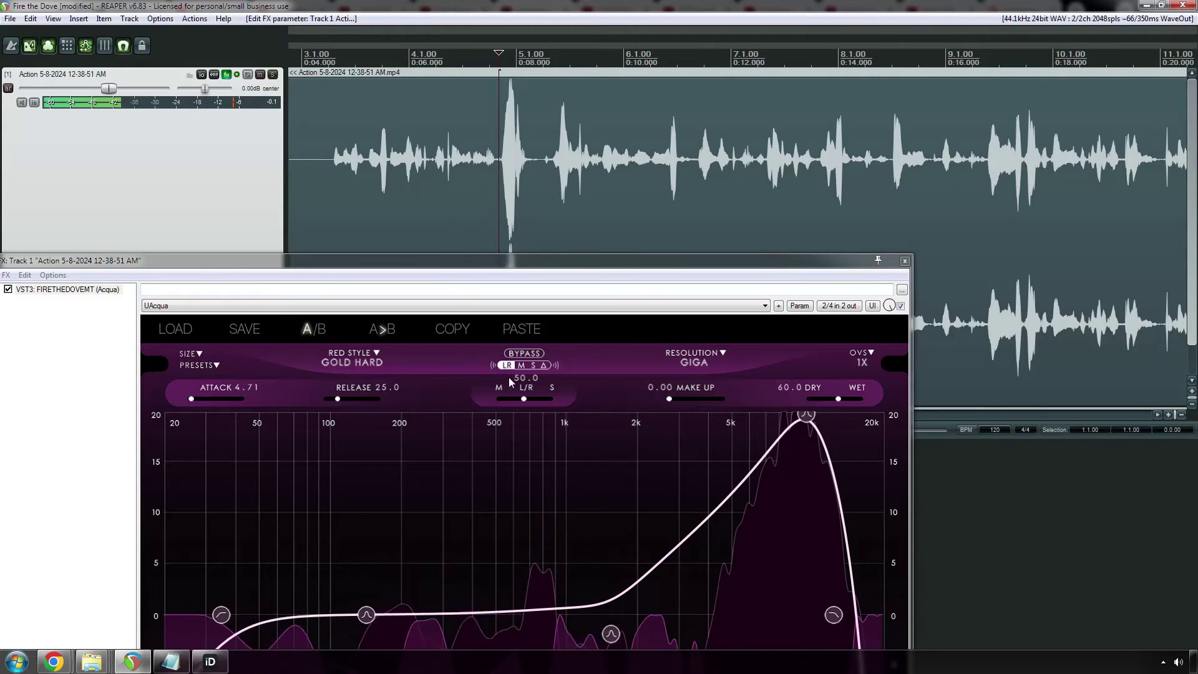
{"action": "left_click", "coordinate": [527, 355]}
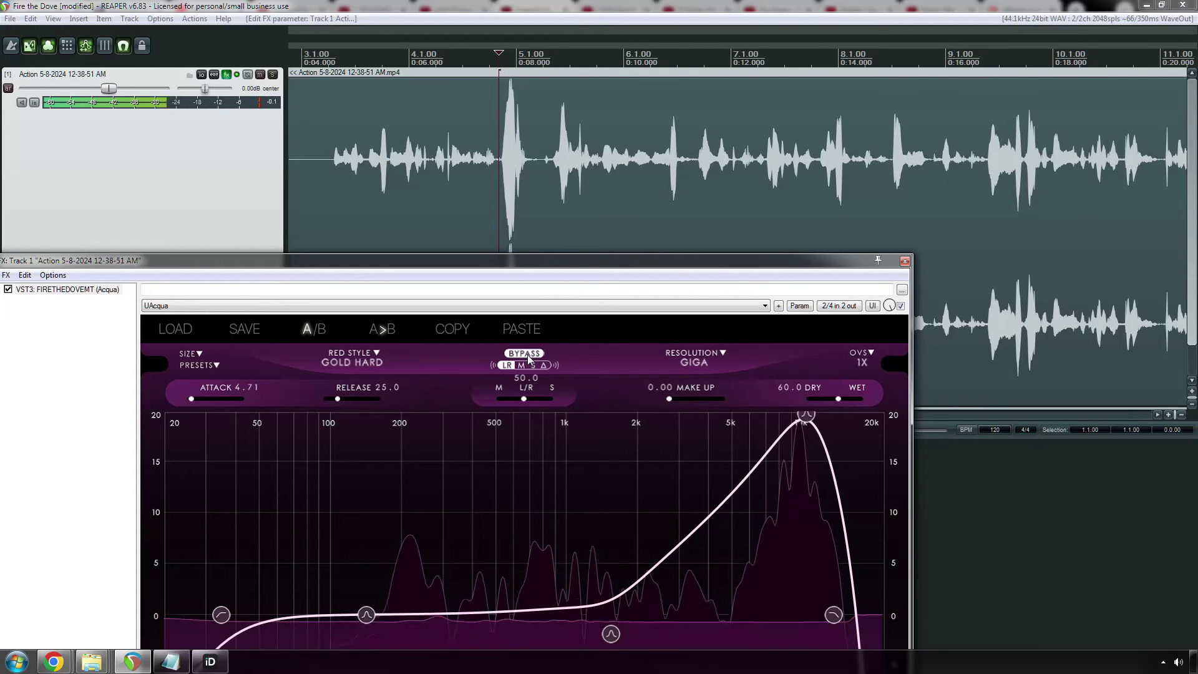
{"action": "left_click", "coordinate": [527, 355]}
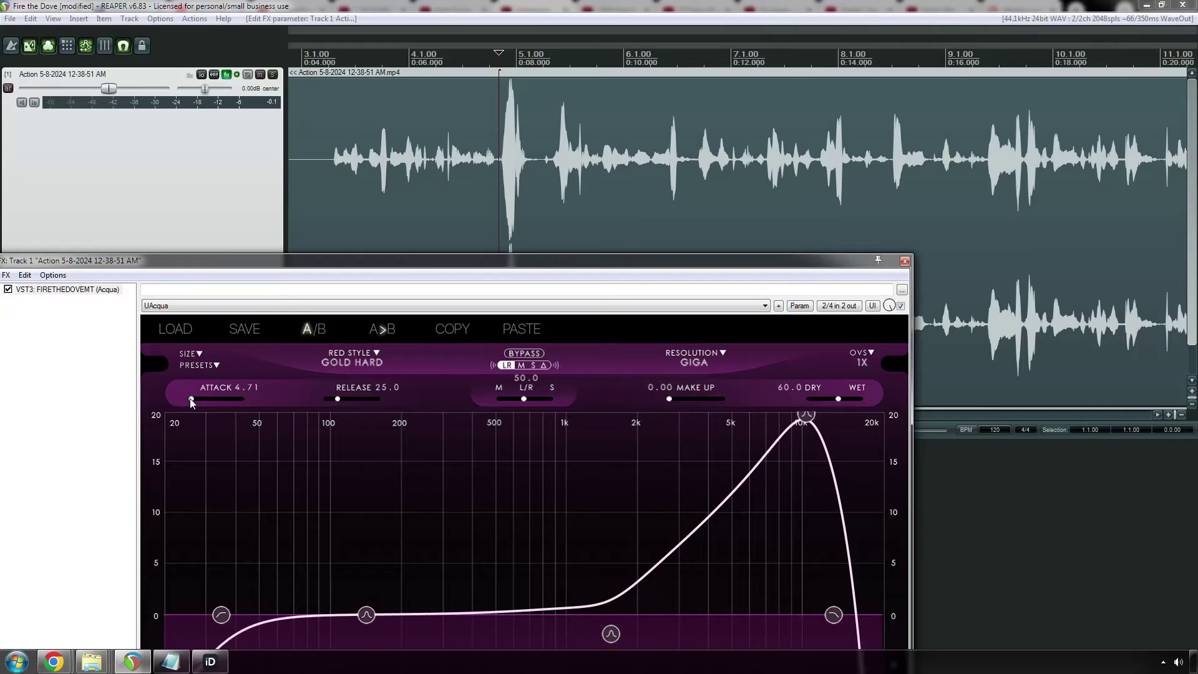
Step: Set the plugin's attack to 5.00
{"action": "left_click_drag", "start_coordinate": [191, 400], "coordinate": [231, 388]}
{"action": "key", "text": "BackSpace"}
{"action": "type", "text": "5"}
{"action": "key", "text": "Return"}
Step: Audition the vocal with the dry/wet mix at 100, starting ahead of the loud peak and at the vocal's beginning
{"action": "left_click", "coordinate": [481, 70]}
{"action": "key", "text": "space"}
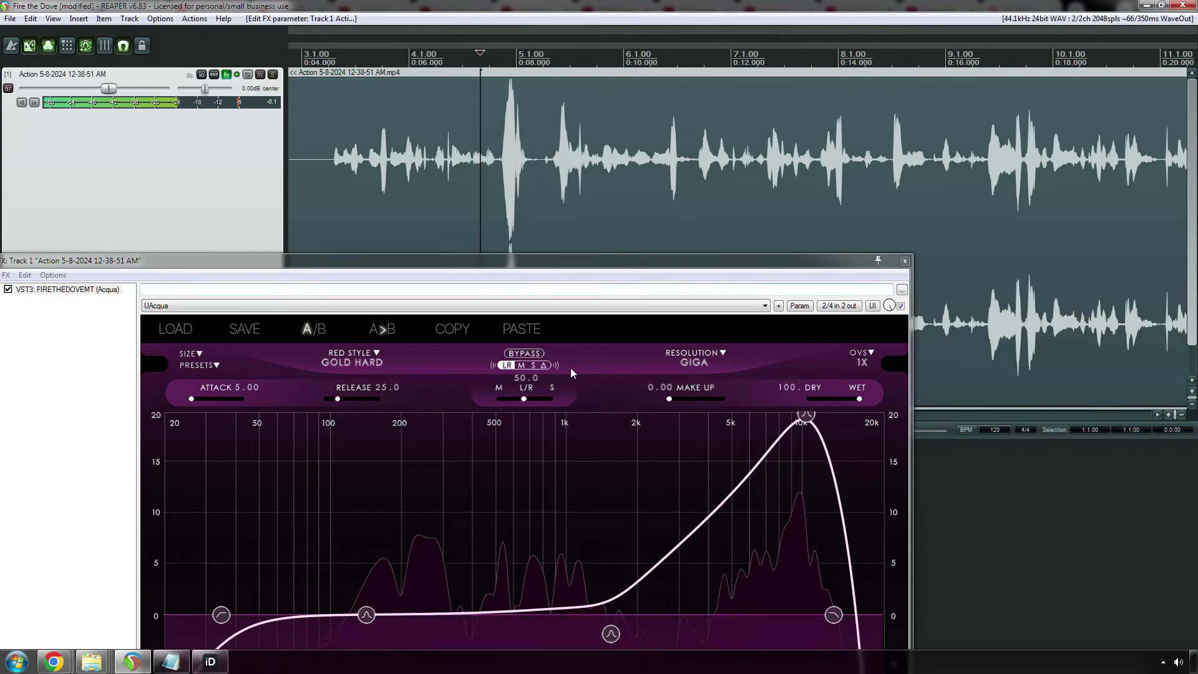
{"action": "key", "text": "space"}
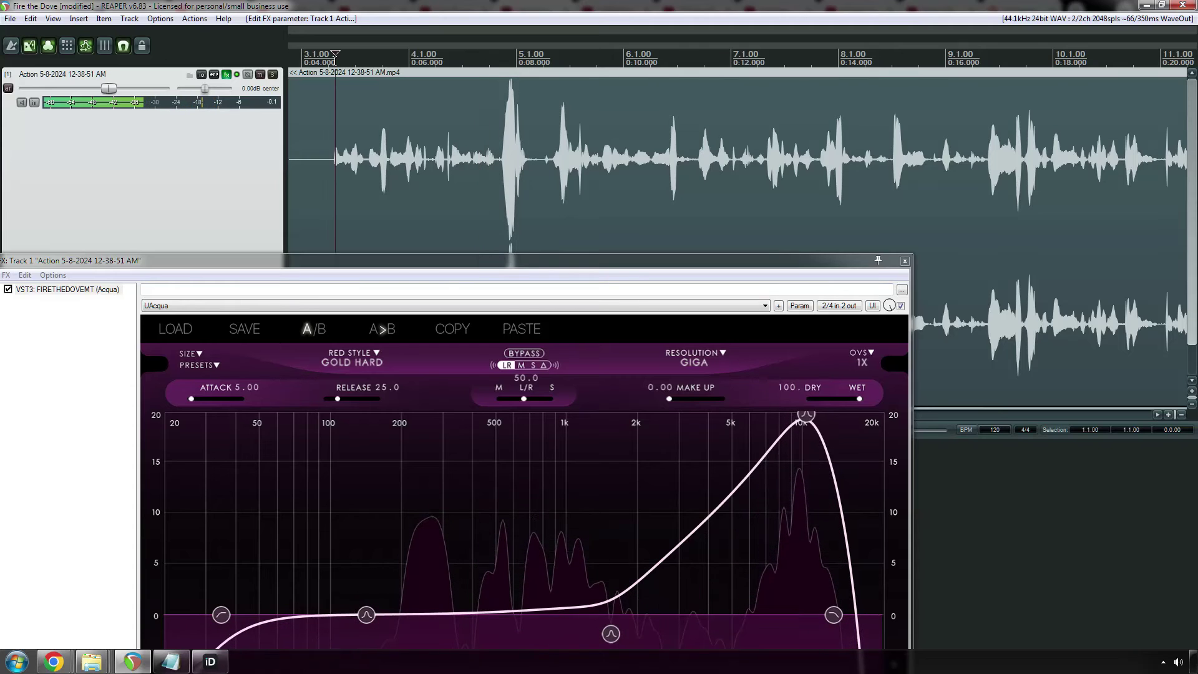
{"action": "left_click", "coordinate": [337, 81]}
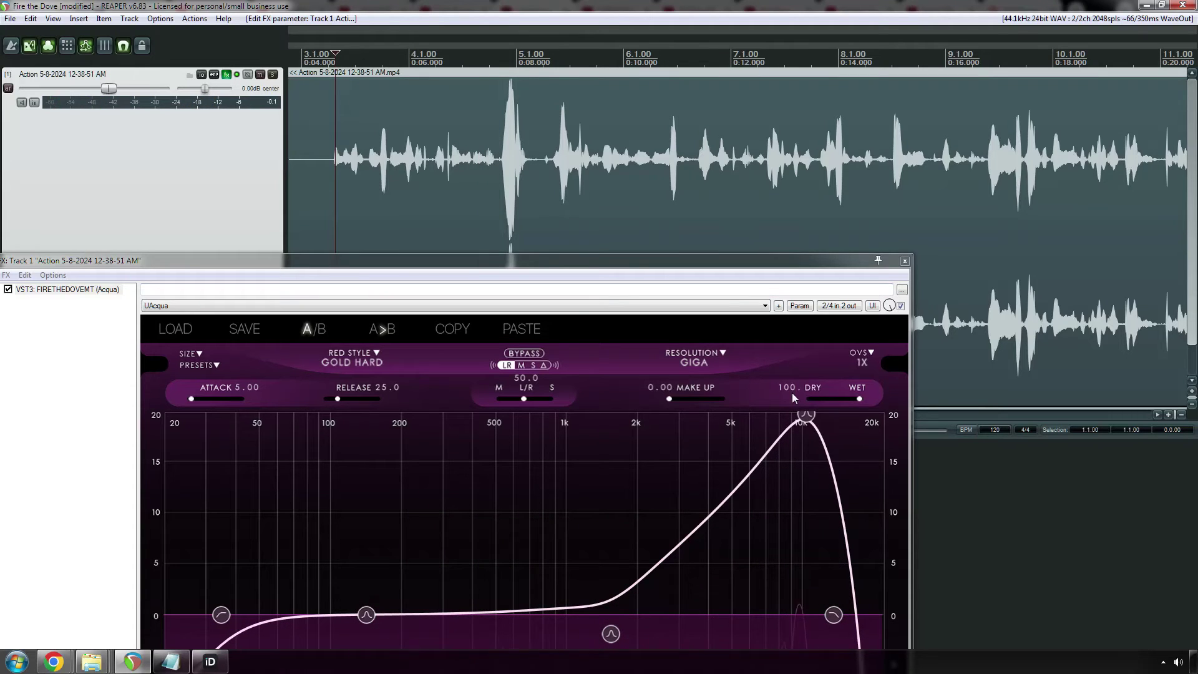
Step: Set the dry/wet mix to 75.2 and replay the vocal from its start and just before the loud peak
{"action": "left_click_drag", "start_coordinate": [840, 399], "coordinate": [844, 399]}
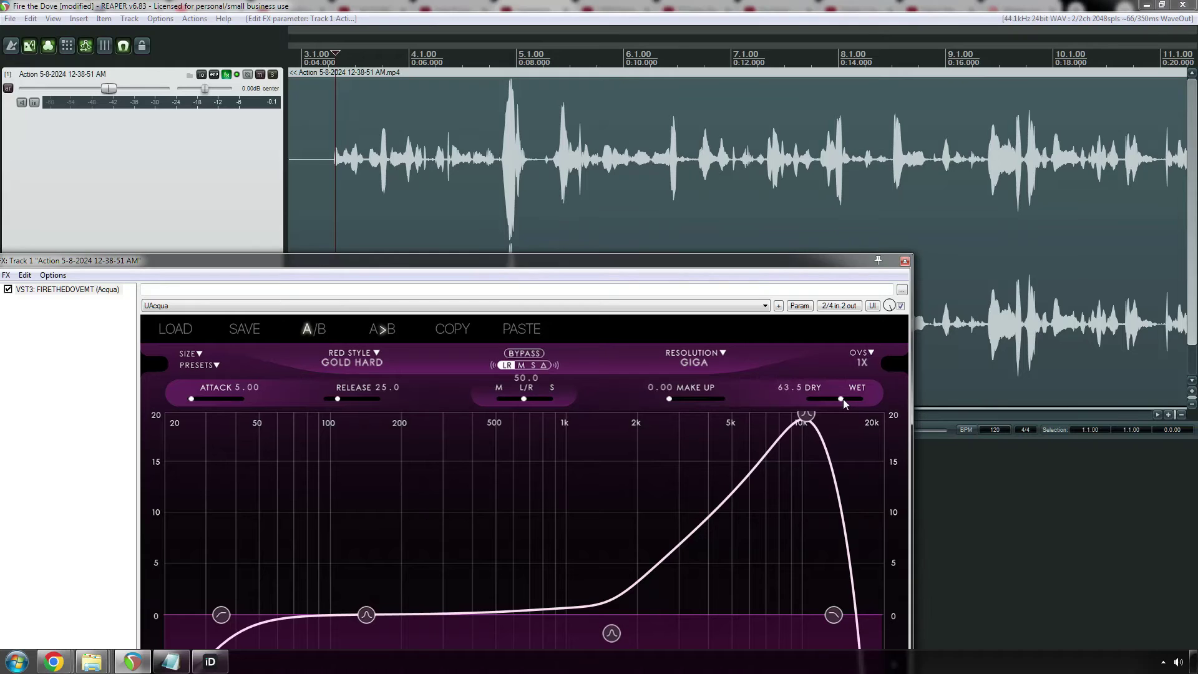
{"action": "key", "text": "space"}
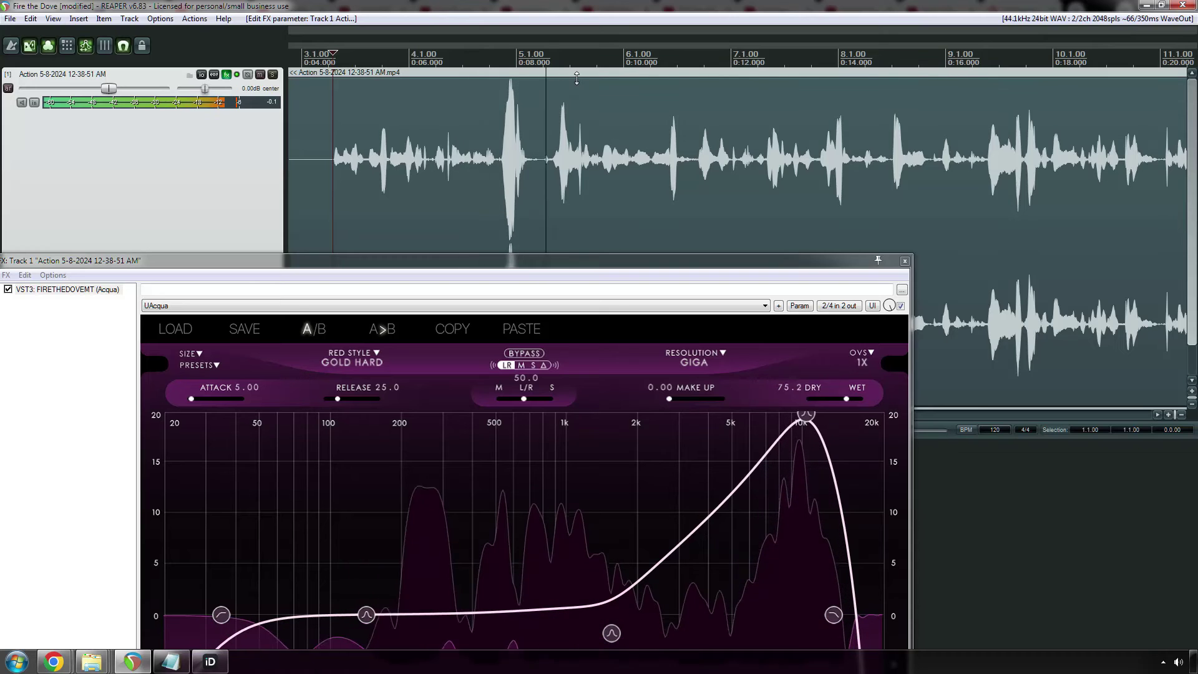
{"action": "left_click", "coordinate": [492, 95]}
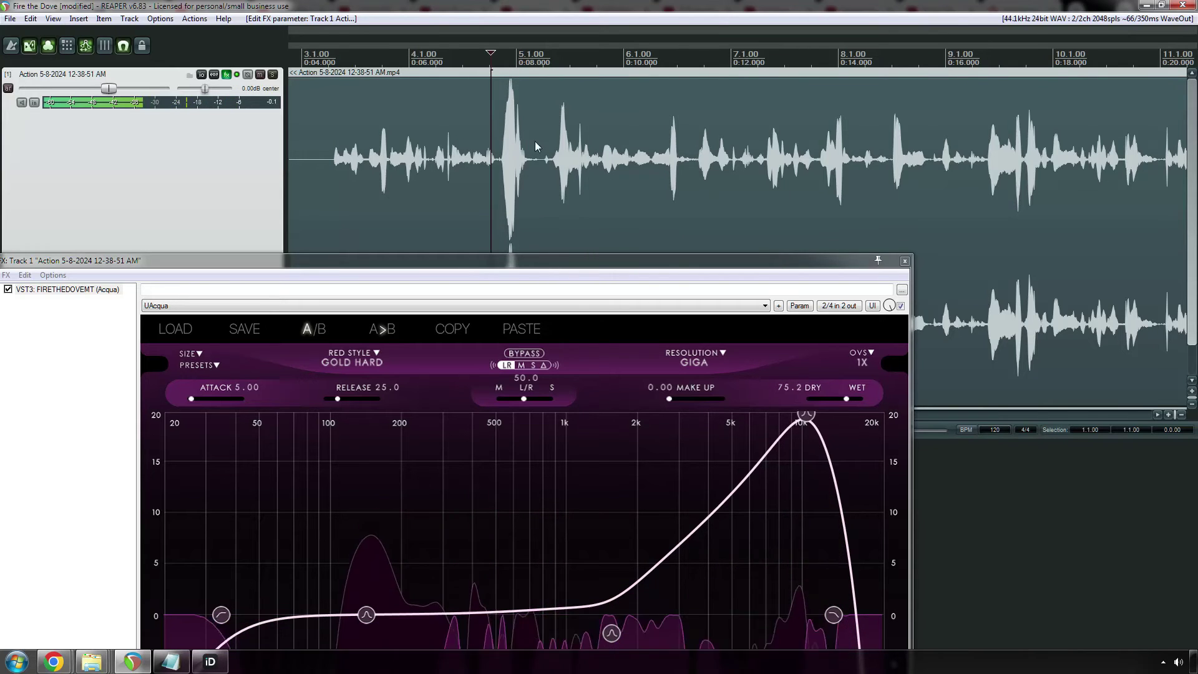
Step: Compare the dry/wet mix at 100 and 67.0 during playback and return it to 75.2
{"action": "left_click_drag", "start_coordinate": [849, 398], "coordinate": [878, 396]}
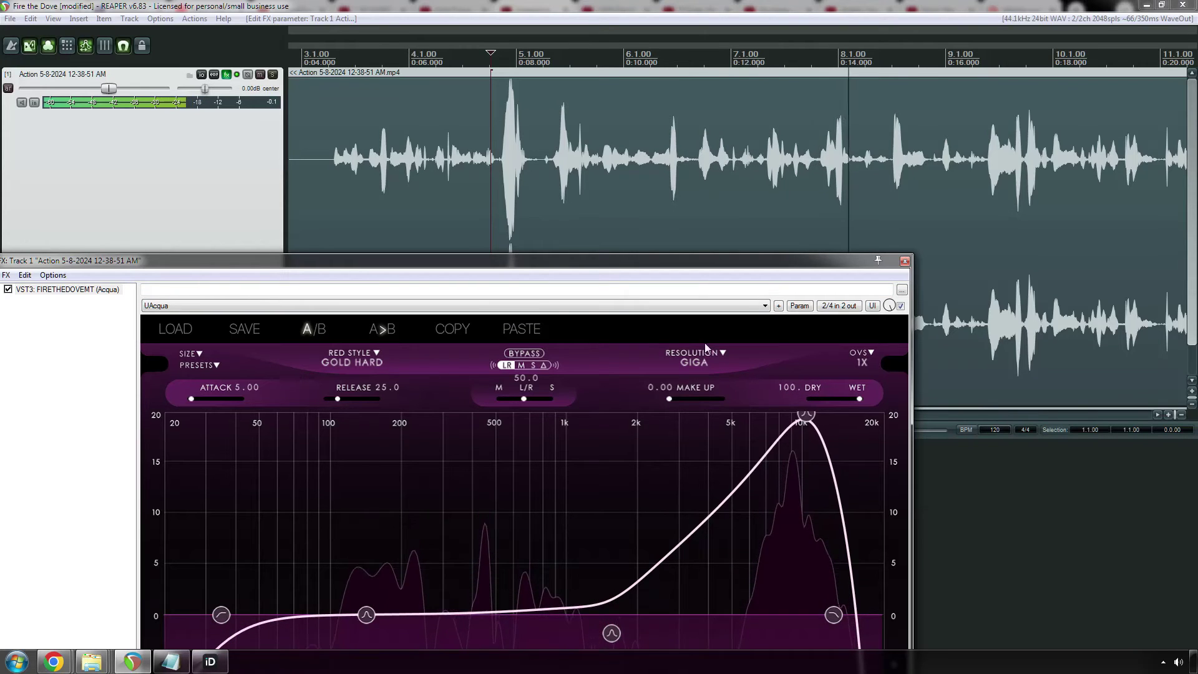
{"action": "left_click_drag", "start_coordinate": [863, 398], "coordinate": [849, 402]}
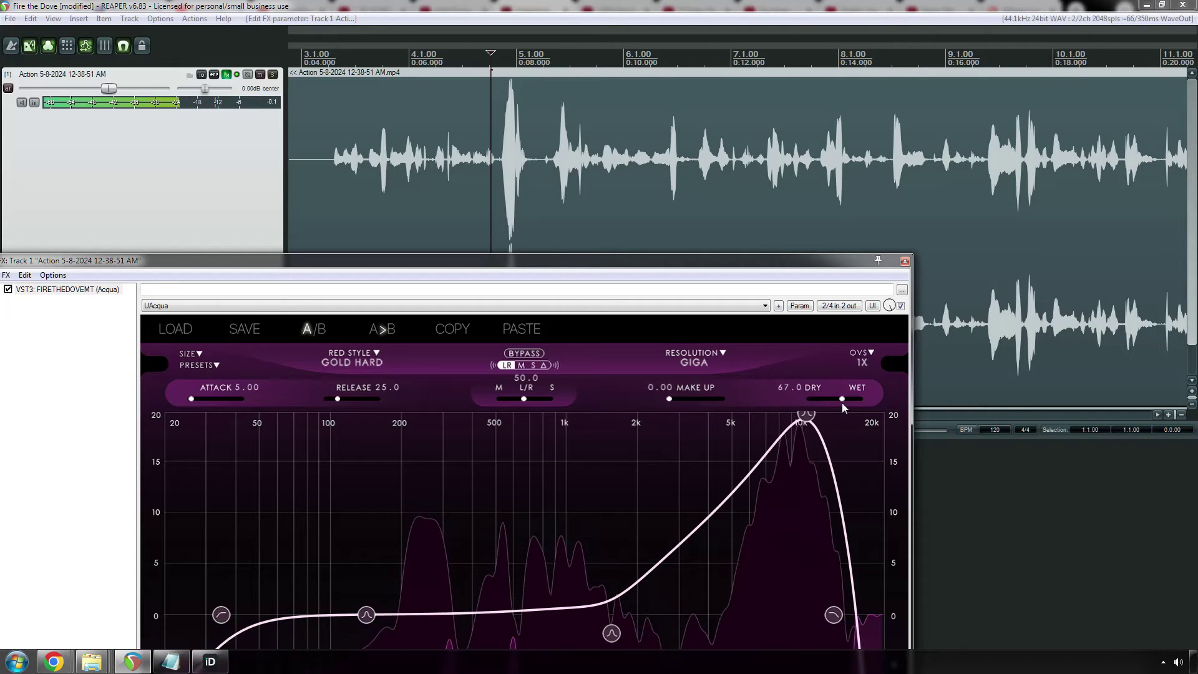
{"action": "left_click_drag", "start_coordinate": [841, 401], "coordinate": [847, 399]}
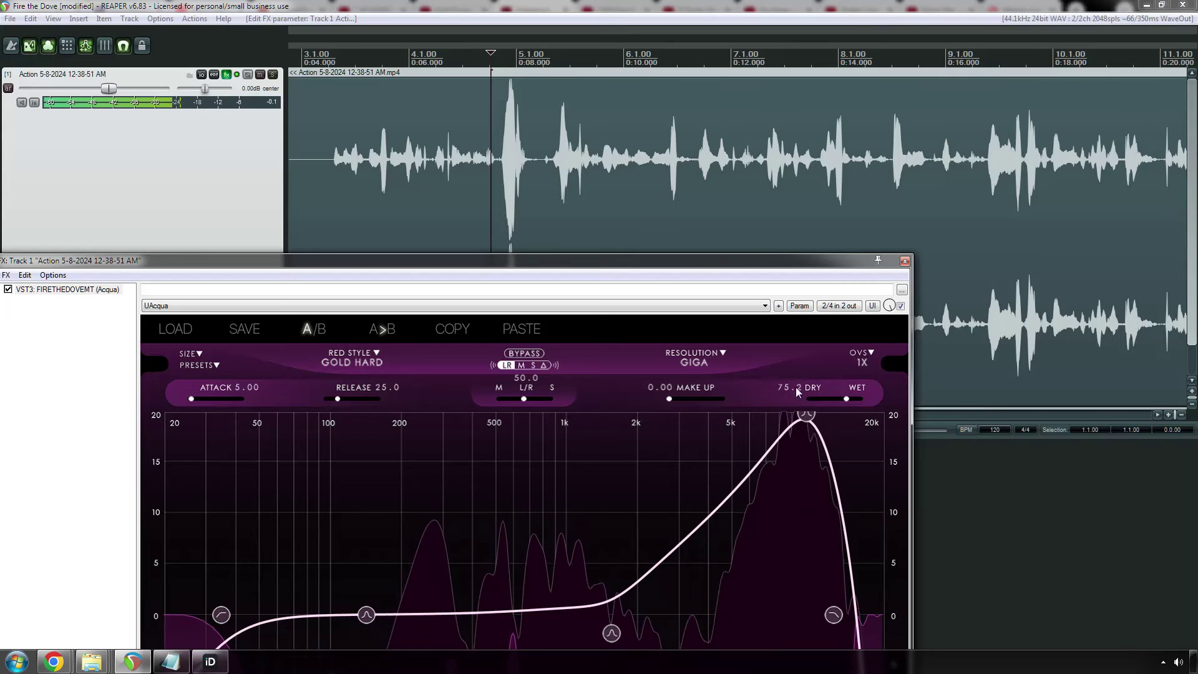
Step: Replay the vocal from just before its start, check the monitor level in the Audient iD mixer, and return to REAPER
{"action": "left_click", "coordinate": [326, 100]}
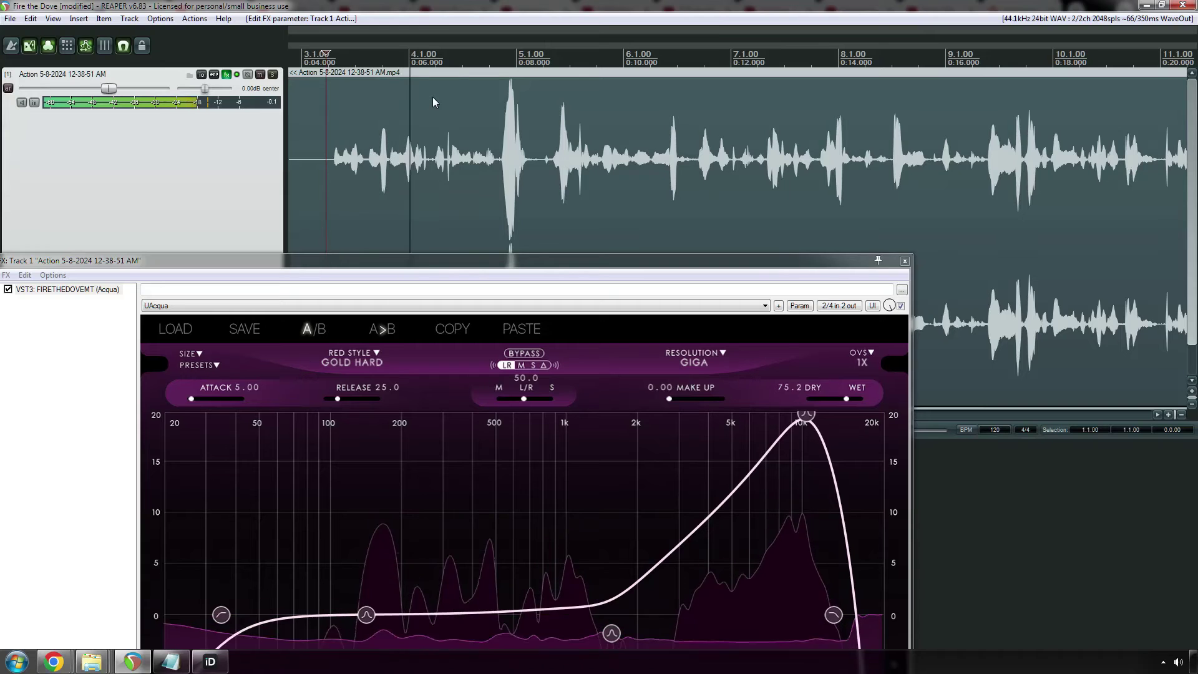
{"action": "left_click", "coordinate": [210, 661]}
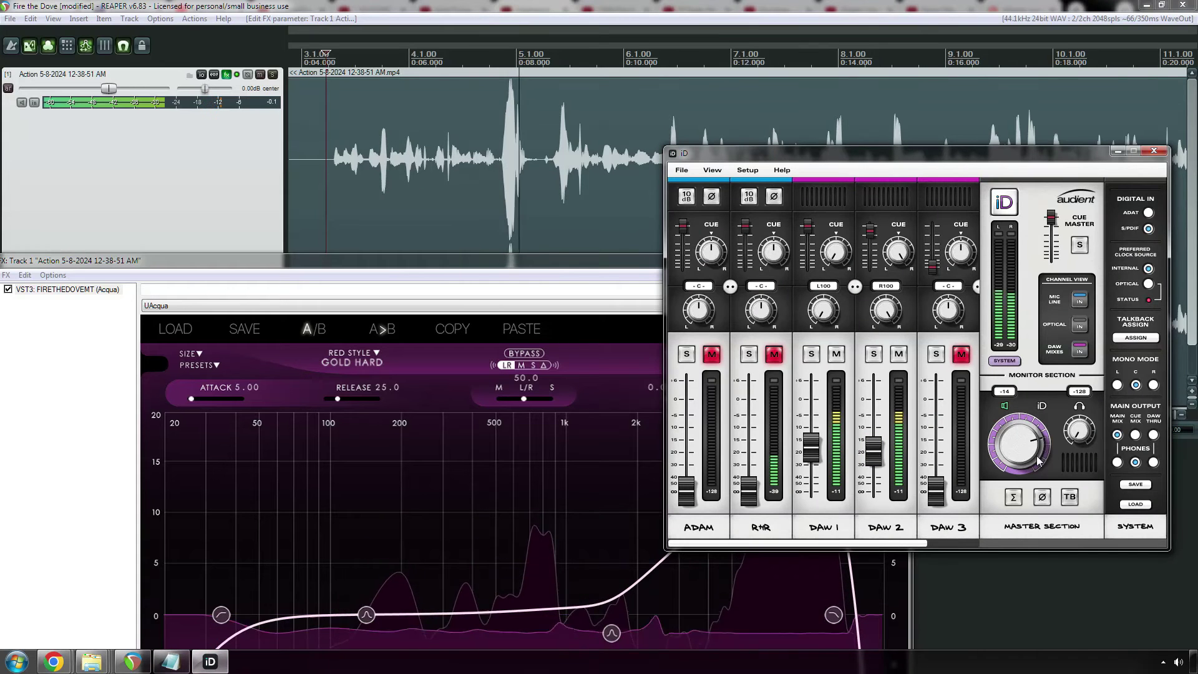
{"action": "left_click", "coordinate": [335, 63]}
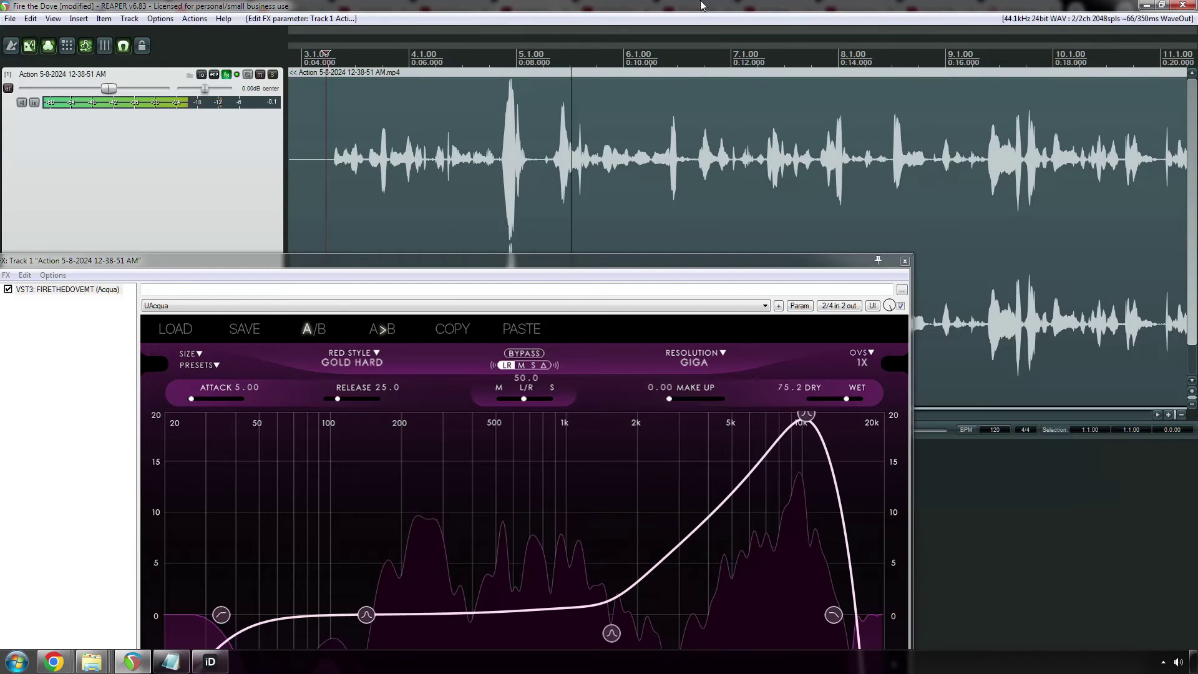
Step: Replay the vocal from its start, stop playback and set the dry/wet mix to 80.0
{"action": "left_click", "coordinate": [335, 64]}
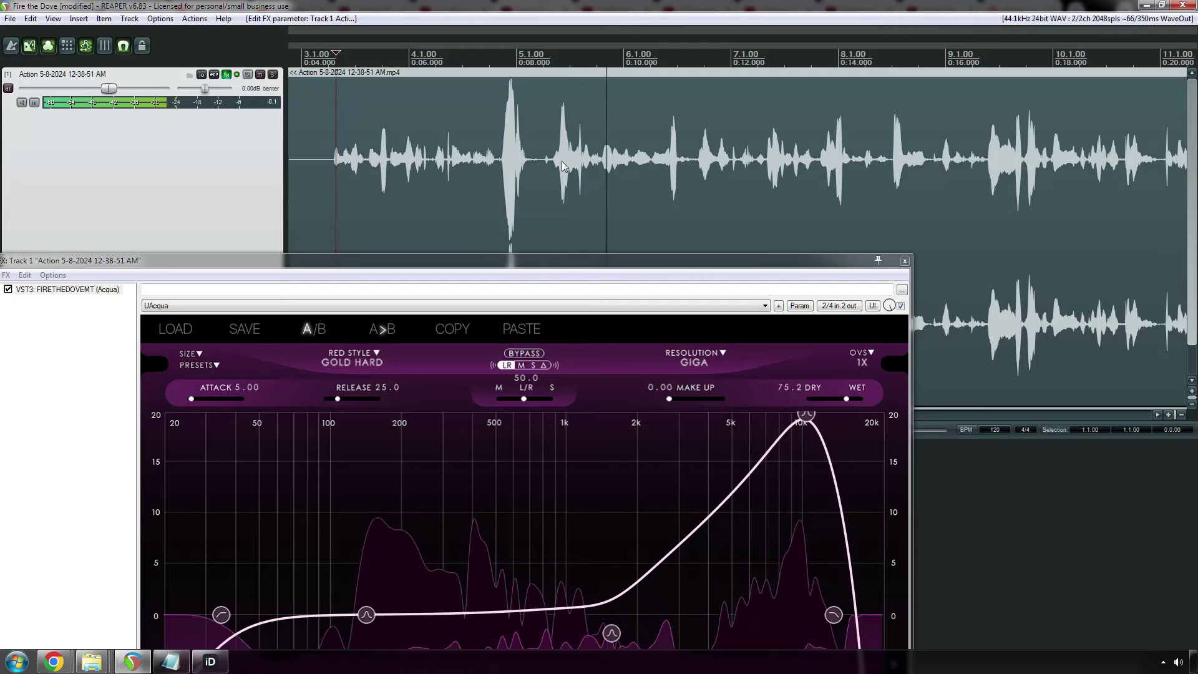
{"action": "key", "text": "space"}
{"action": "left_click", "coordinate": [850, 399]}
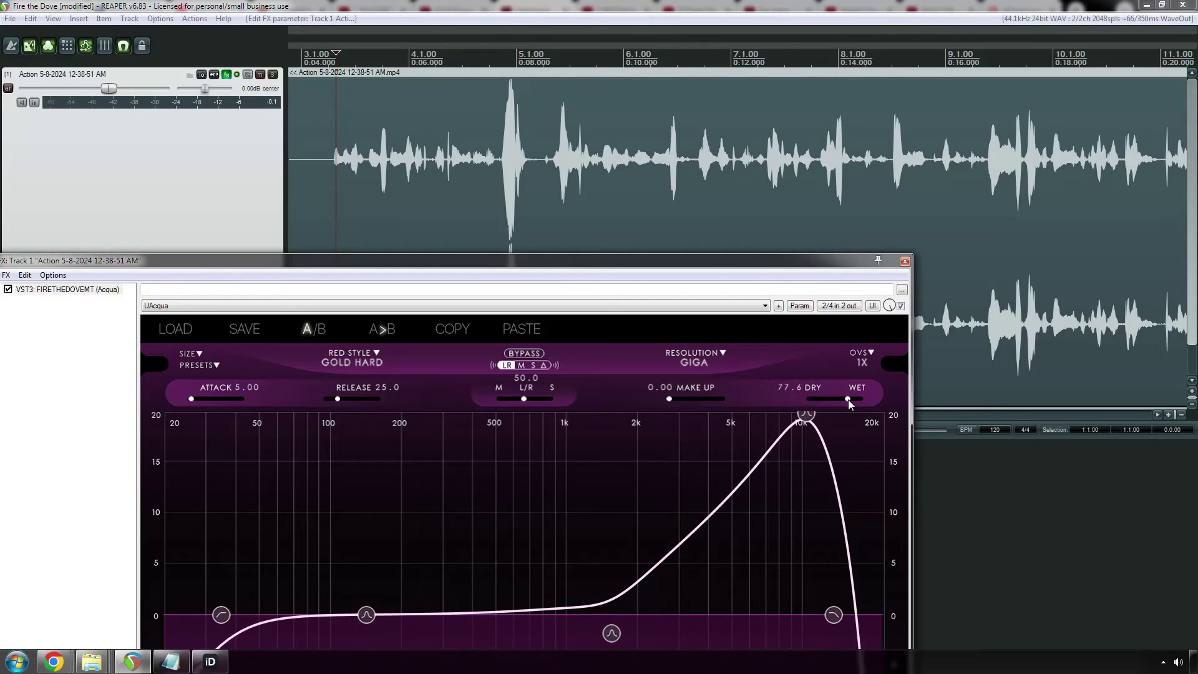
{"action": "left_click_drag", "start_coordinate": [848, 399], "coordinate": [849, 399]}
Step: Audition the vocal with the dry/wet mix at 80.0, starting just before the vocal and just before the loud peak
{"action": "left_click", "coordinate": [326, 48]}
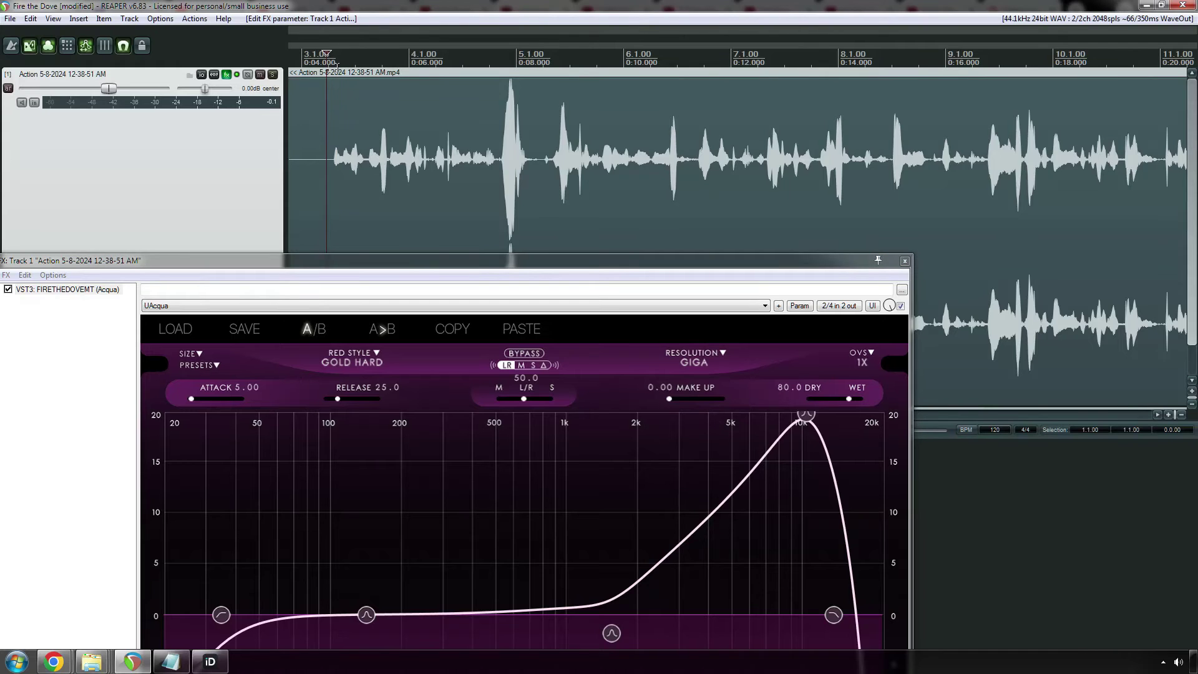
{"action": "key", "text": "space"}
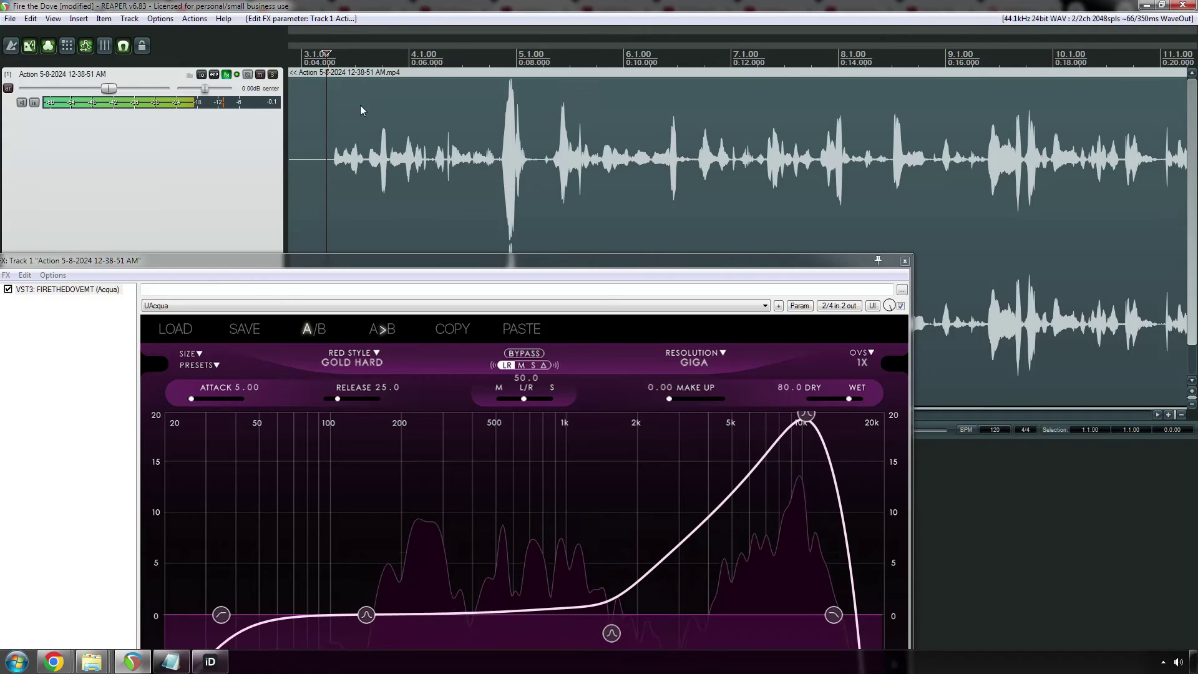
{"action": "key", "text": "space"}
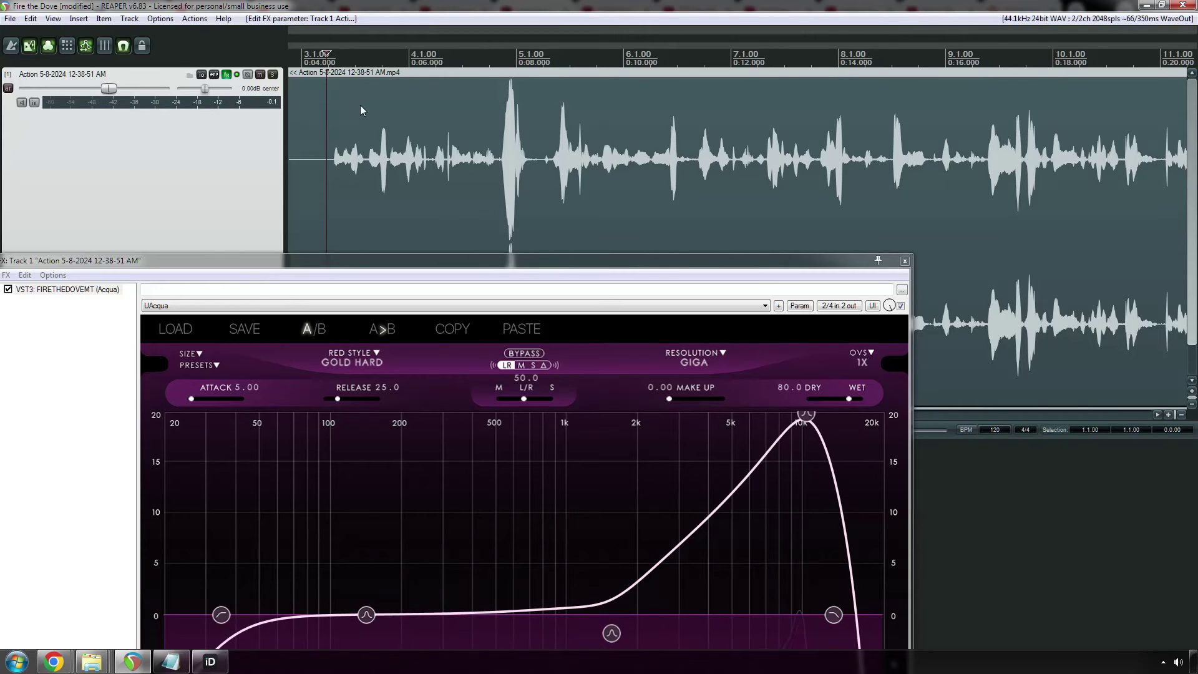
{"action": "key", "text": "space"}
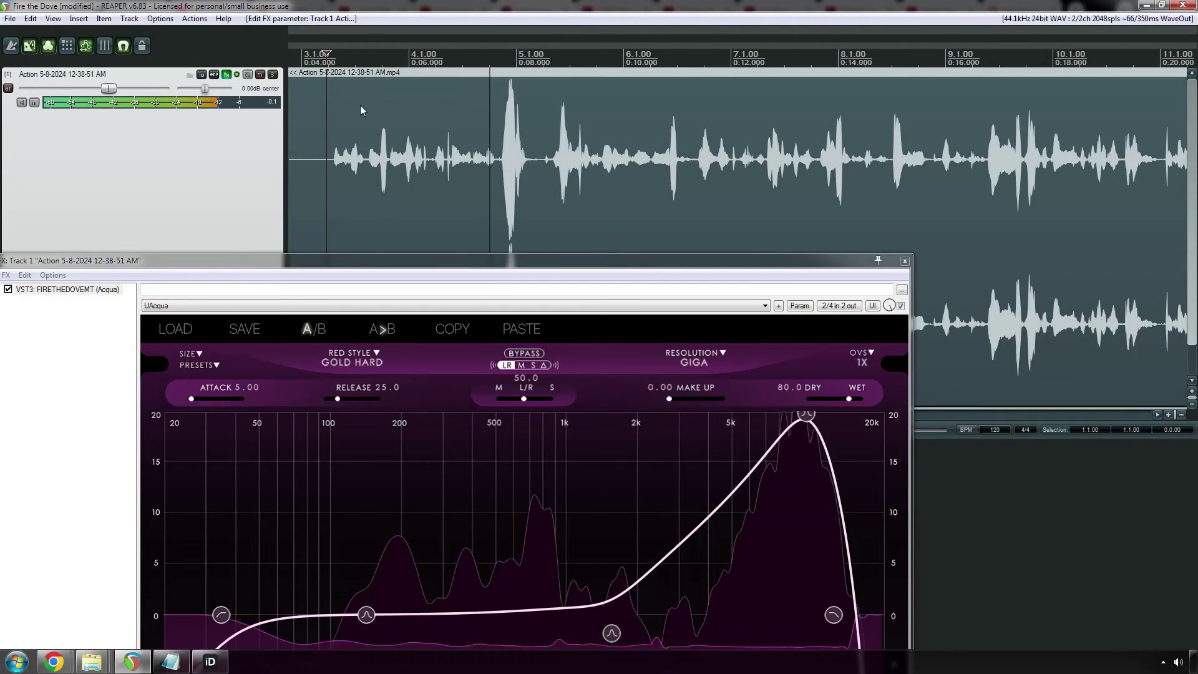
{"action": "key", "text": "space"}
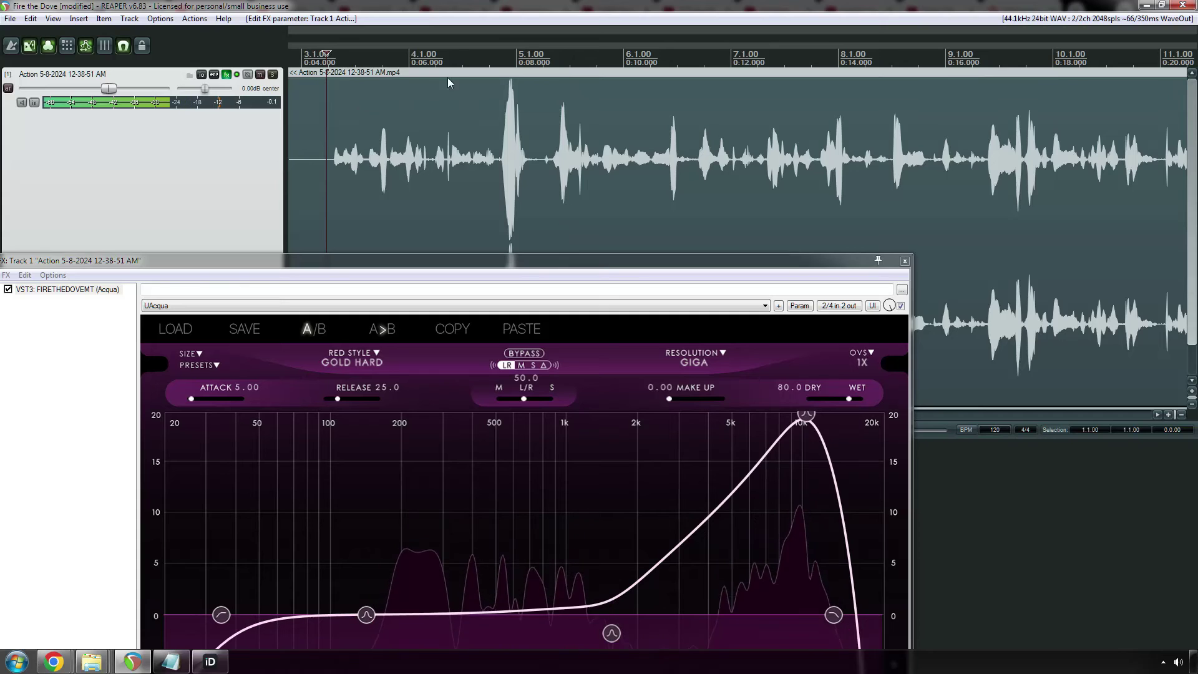
{"action": "left_click", "coordinate": [495, 55]}
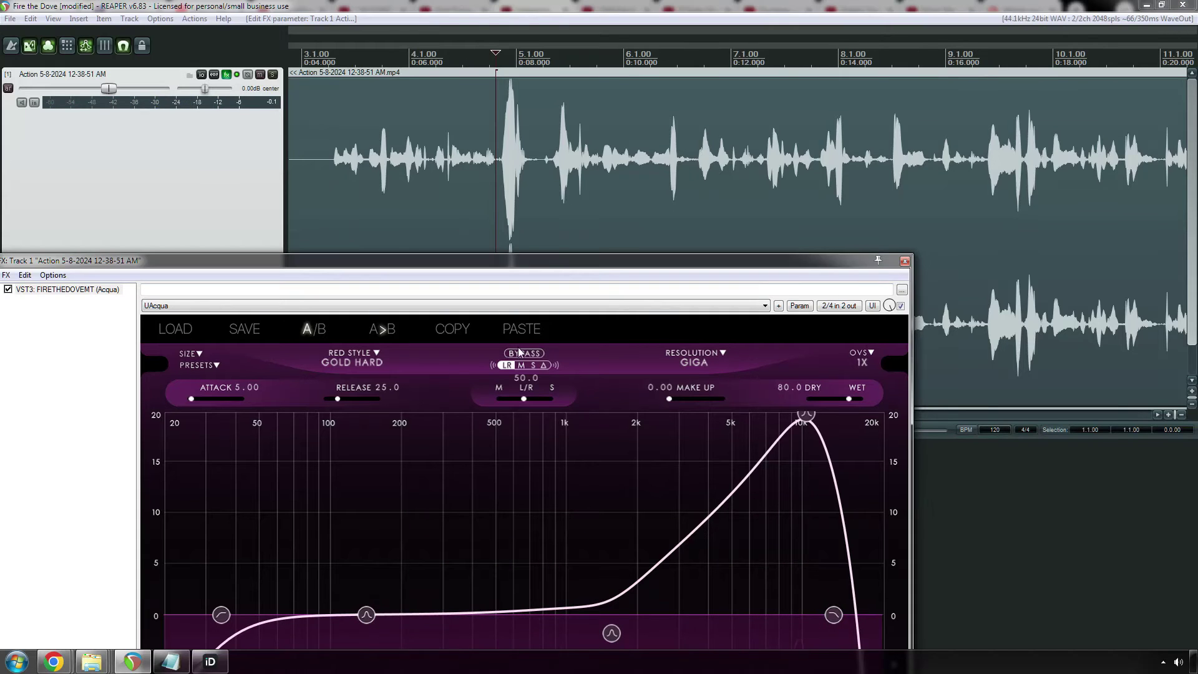
{"action": "key", "text": "space"}
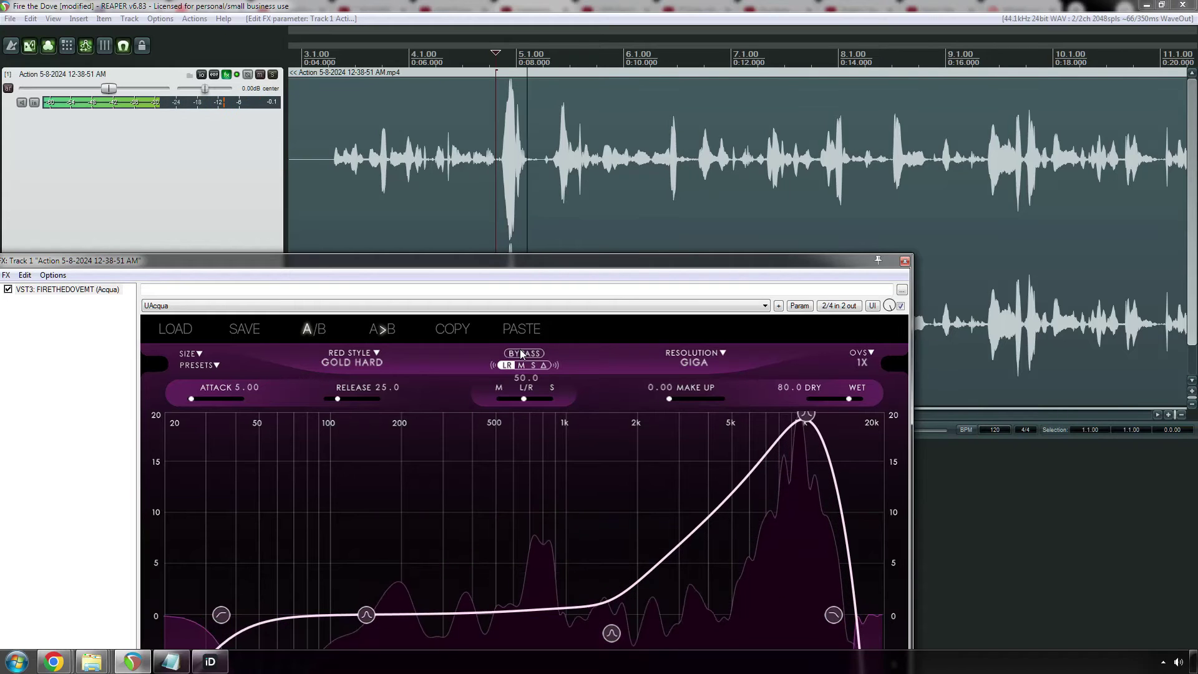
Step: Raise the dry/wet mix to 100 and audition the vocal from just before its start
{"action": "left_click", "coordinate": [324, 55]}
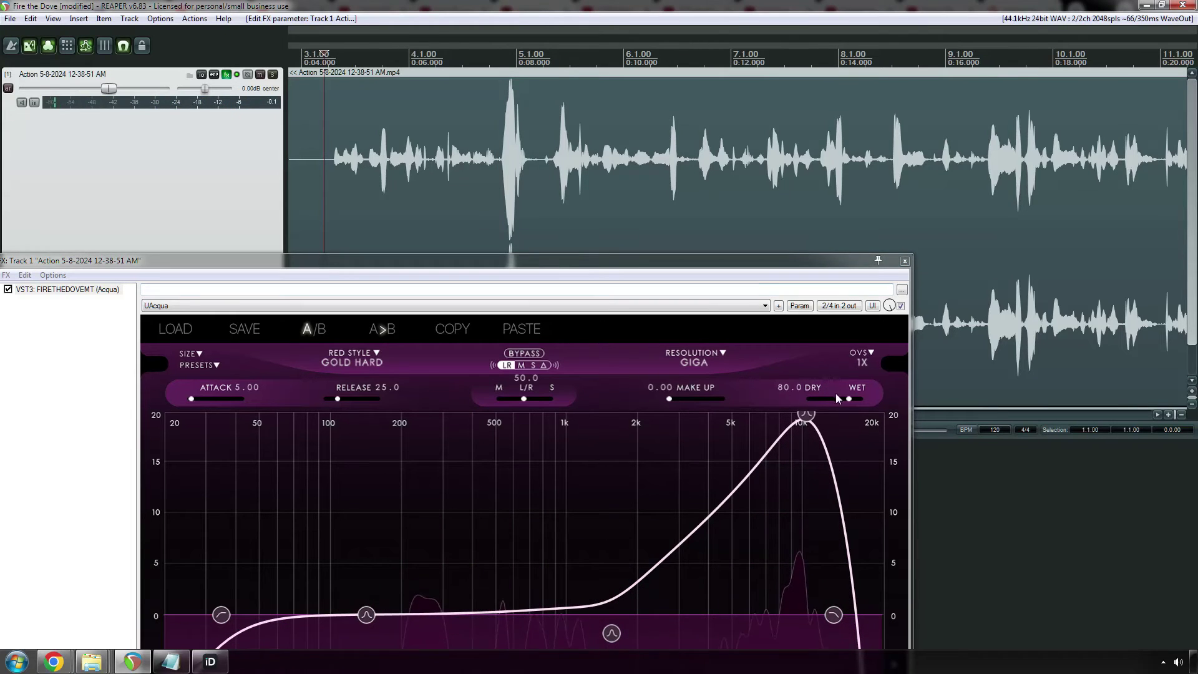
{"action": "left_click_drag", "start_coordinate": [854, 396], "coordinate": [886, 398]}
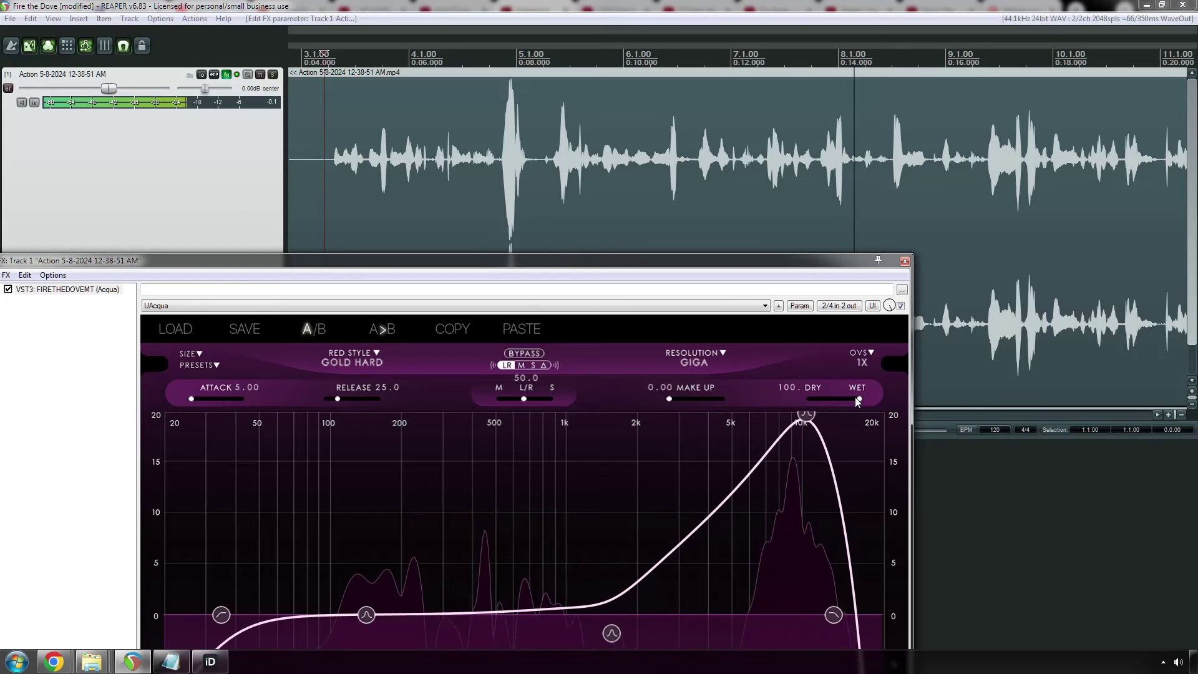
{"action": "left_click", "coordinate": [707, 52]}
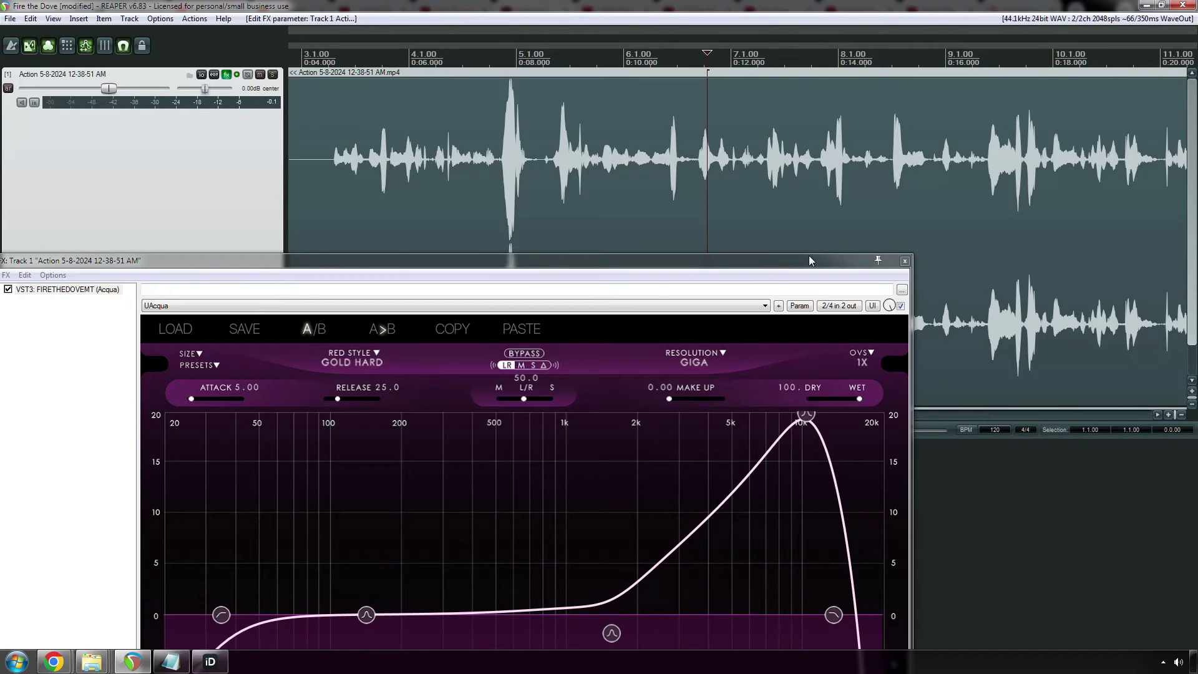
Step: Set the dry/wet mix to 89.4 and replay the vocal from its middle, ahead of the loud peak and before its start
{"action": "left_click_drag", "start_coordinate": [859, 399], "coordinate": [859, 399]}
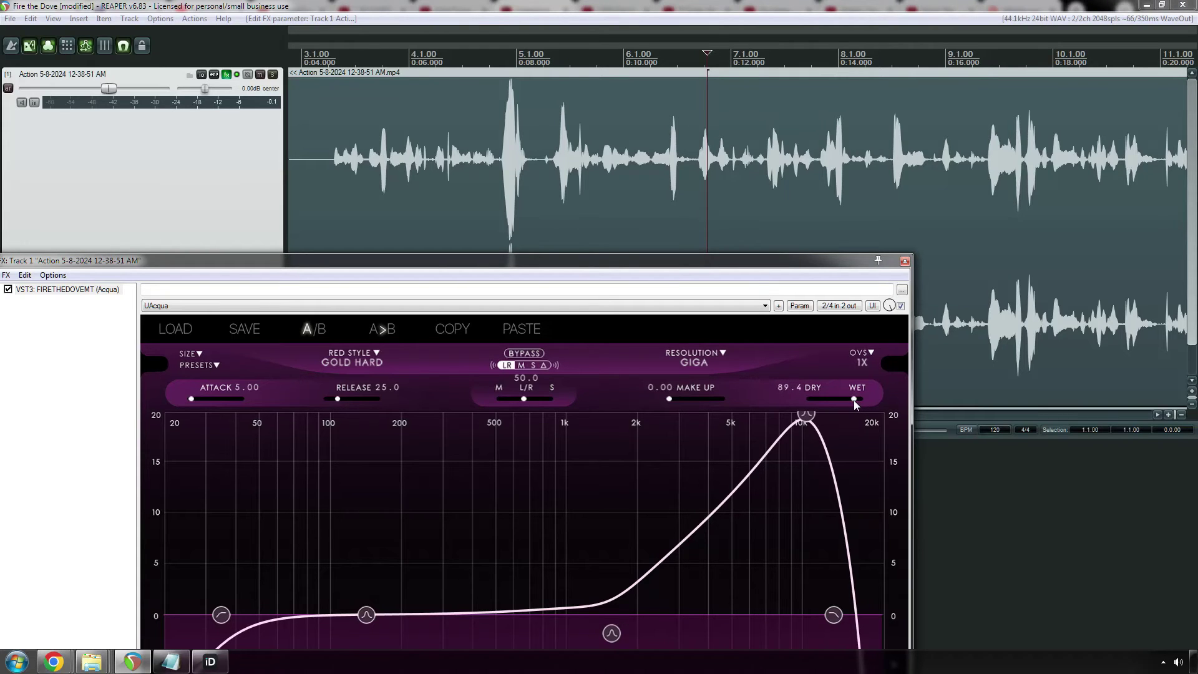
{"action": "key", "text": "space"}
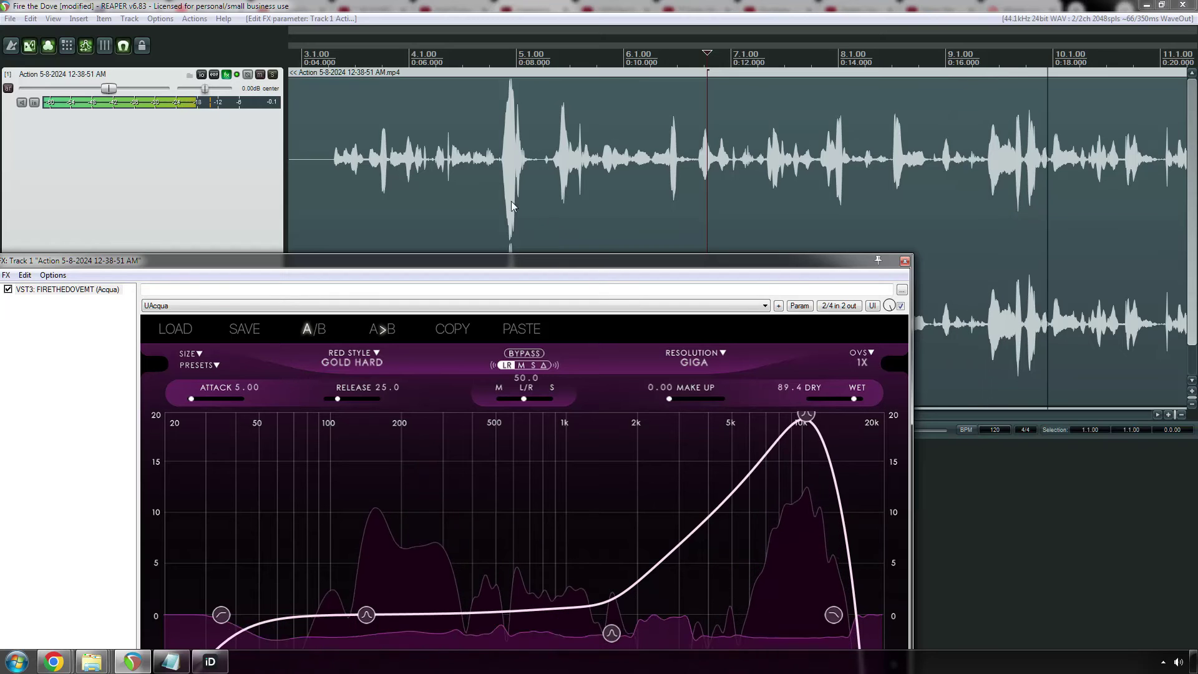
{"action": "left_click", "coordinate": [463, 53]}
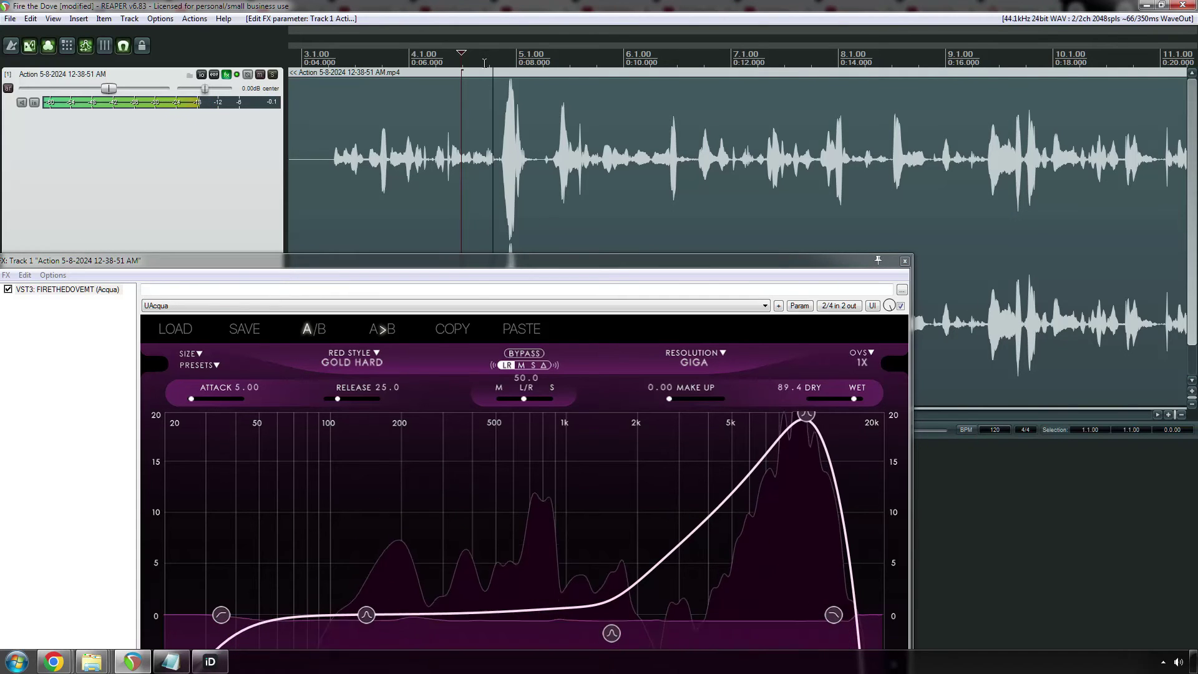
{"action": "left_click", "coordinate": [323, 88]}
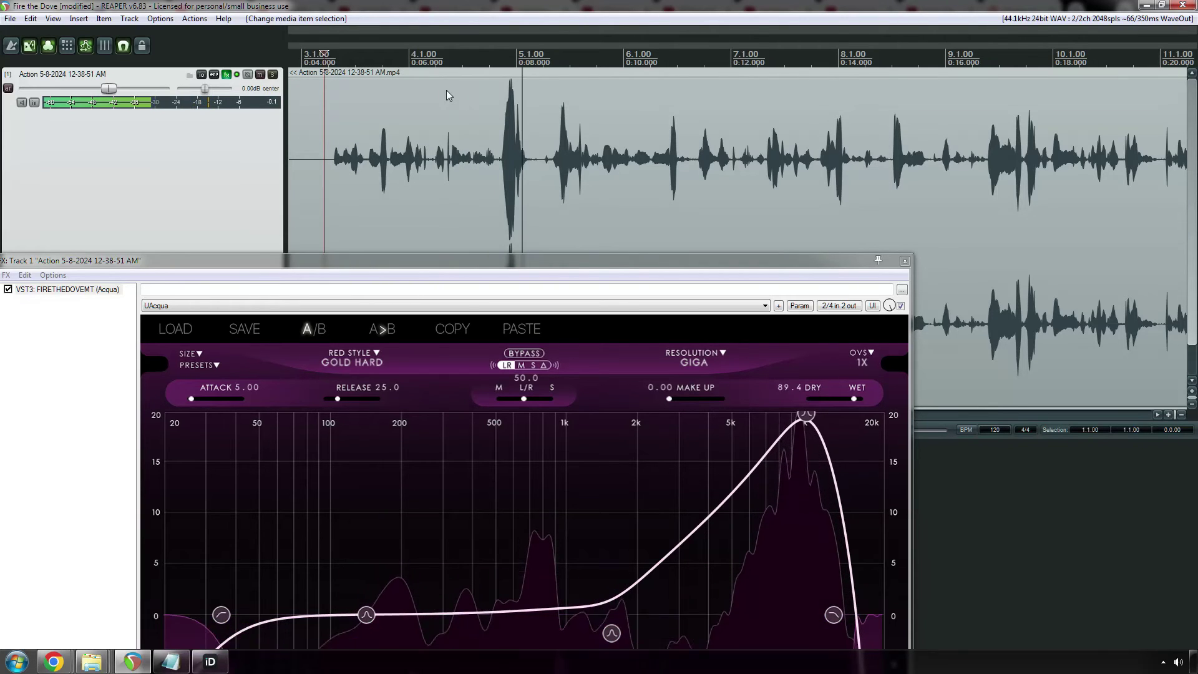
{"action": "key", "text": "space"}
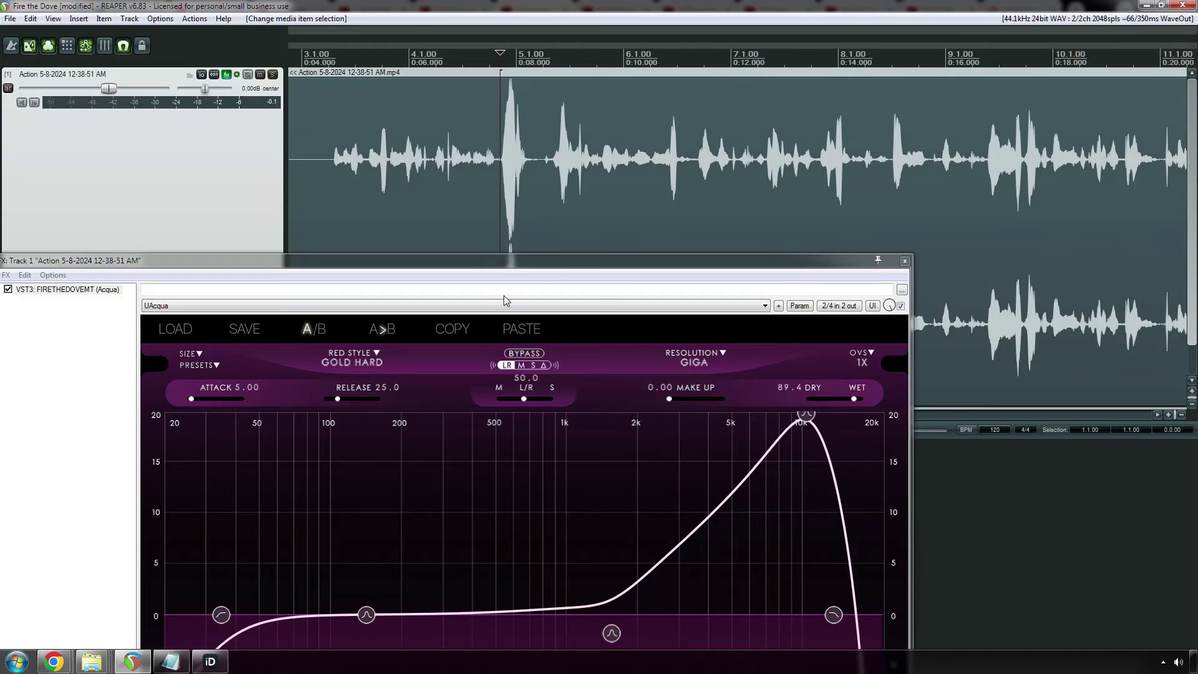
Step: Toggle the plugin bypass and play the vocal from the loud peak for comparison
{"action": "left_click", "coordinate": [528, 357]}
{"action": "left_click", "coordinate": [526, 354]}
{"action": "key", "text": "space"}
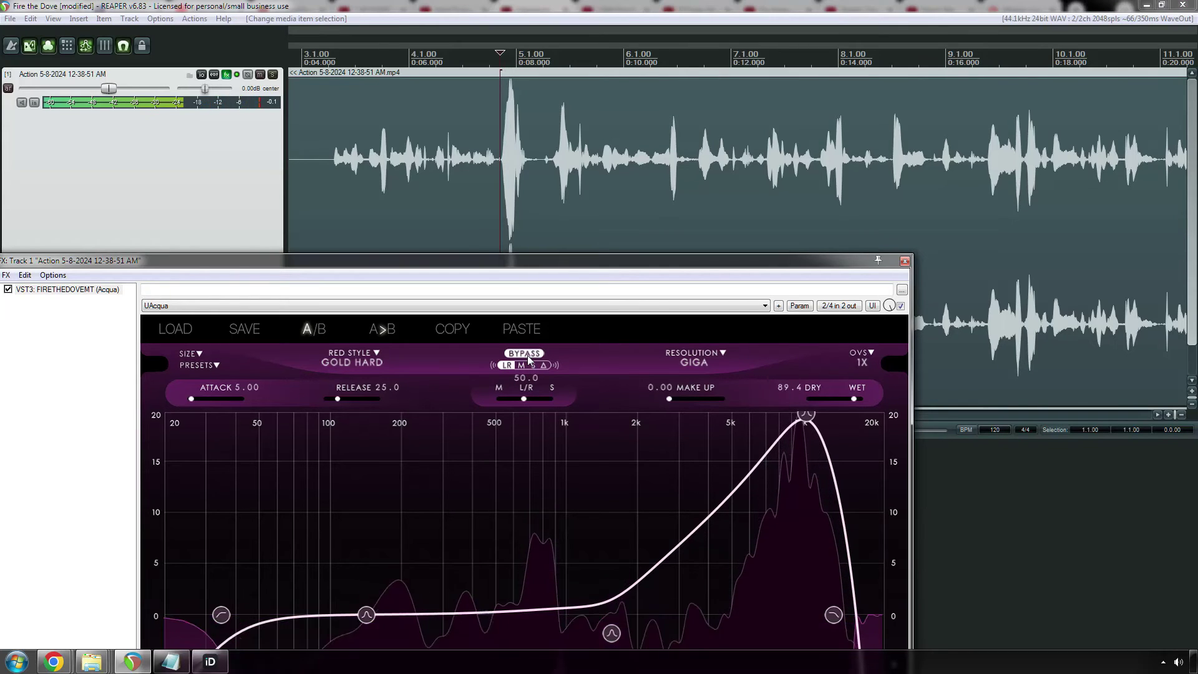
Step: Replay the vocal from just before its start with the plugin active, without bypass
{"action": "left_click", "coordinate": [326, 150]}
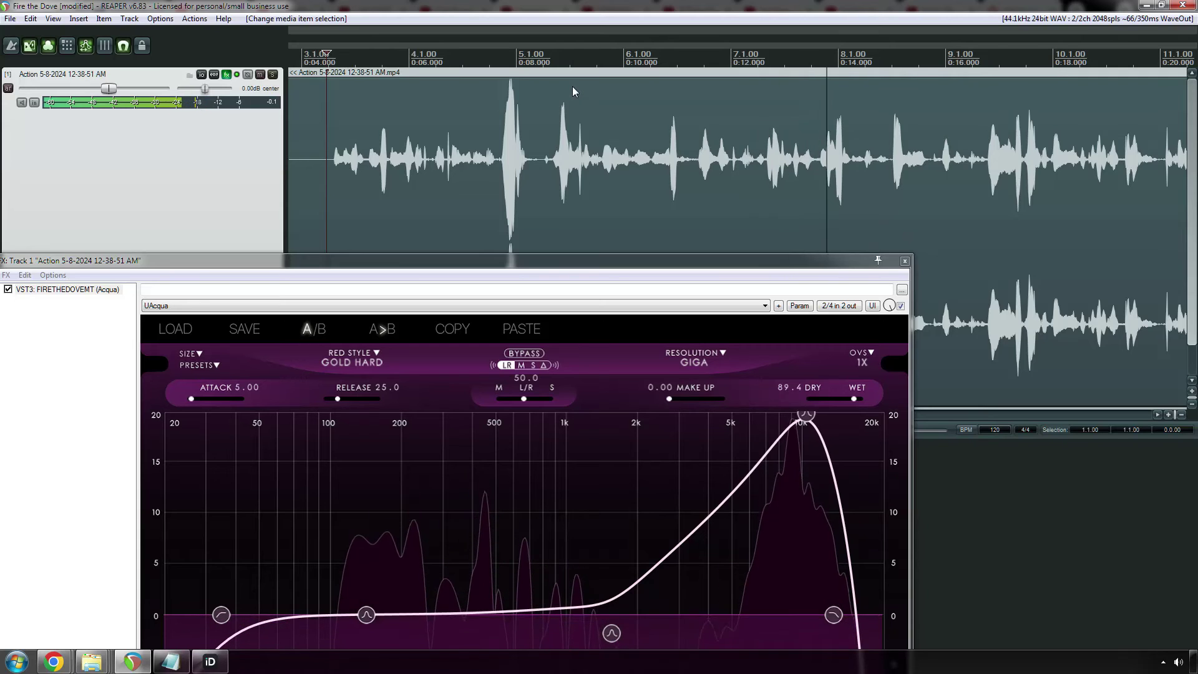
{"action": "key", "text": "space"}
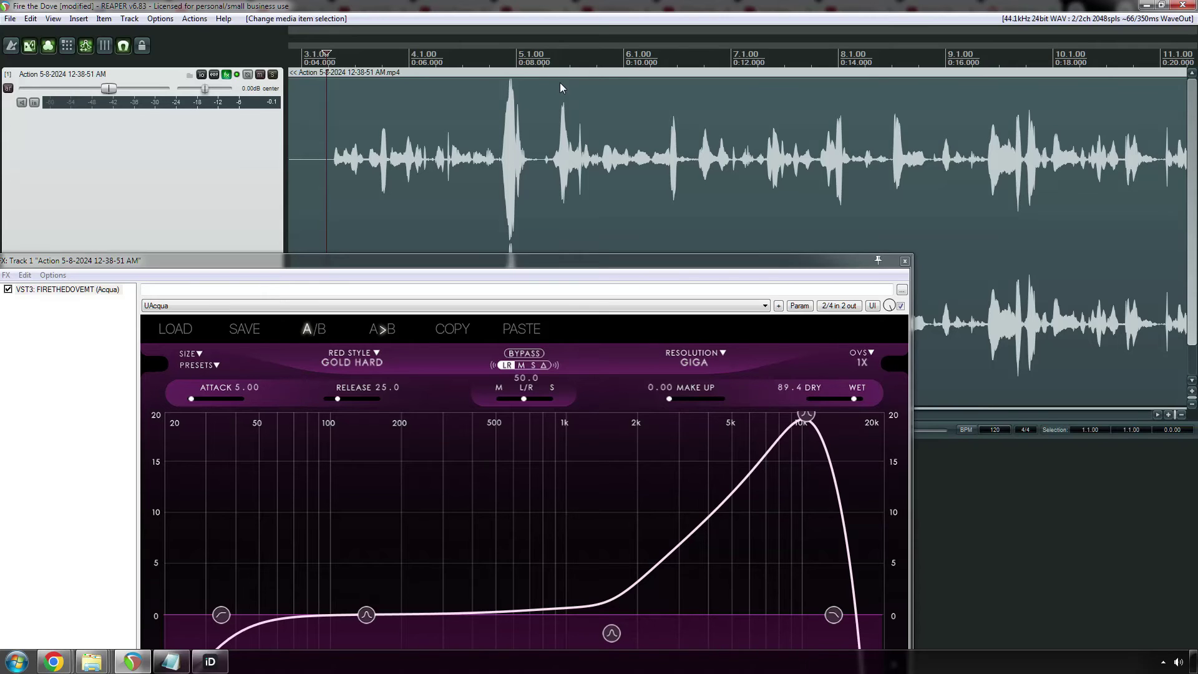
{"action": "left_click", "coordinate": [491, 62]}
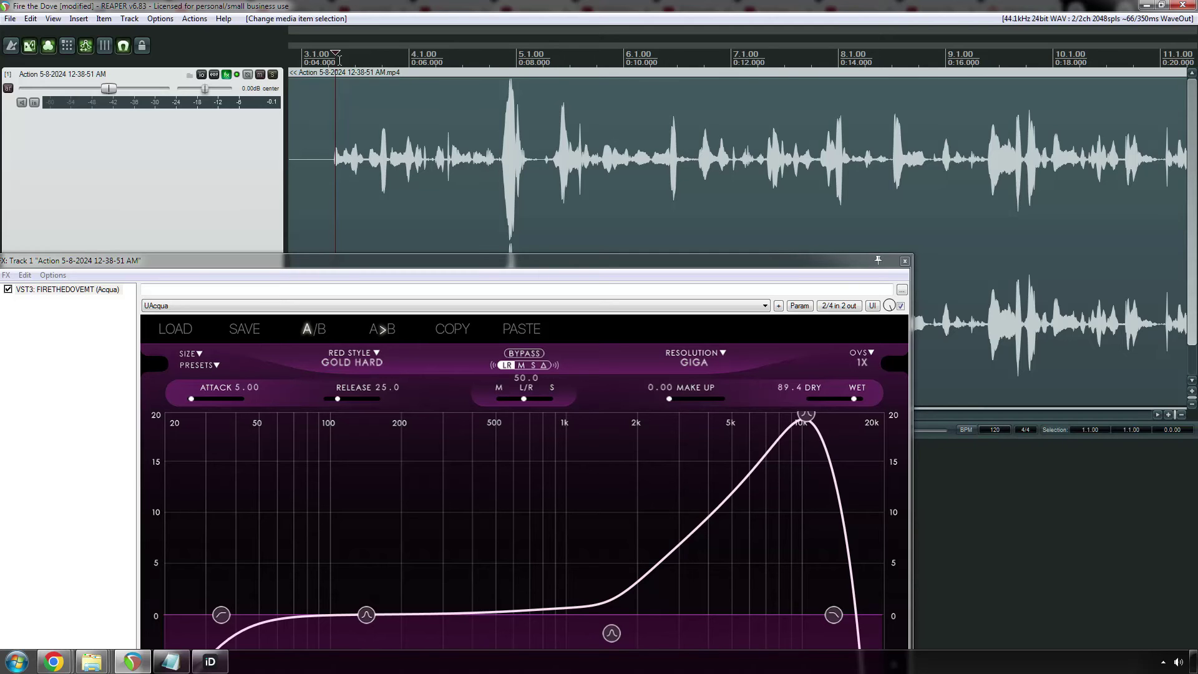
{"action": "key", "text": "space"}
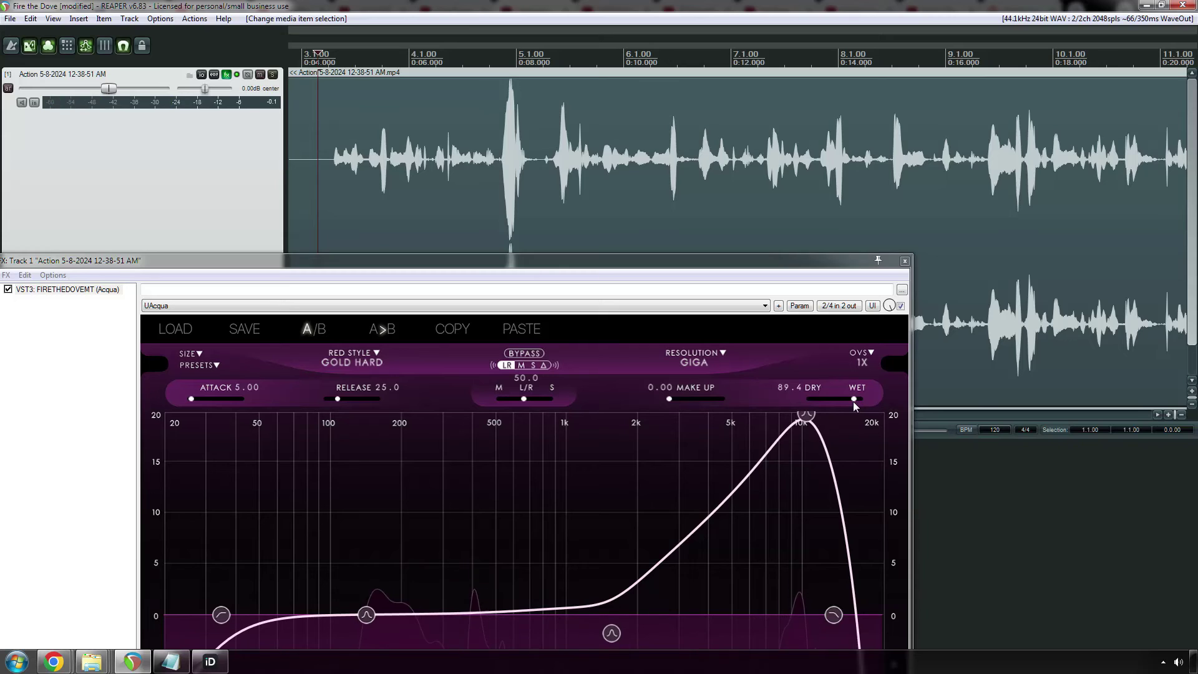
Step: Try the dry/wet mix at 94.1 and 98.8, playing the vocal after each change
{"action": "left_click_drag", "start_coordinate": [853, 401], "coordinate": [855, 403]}
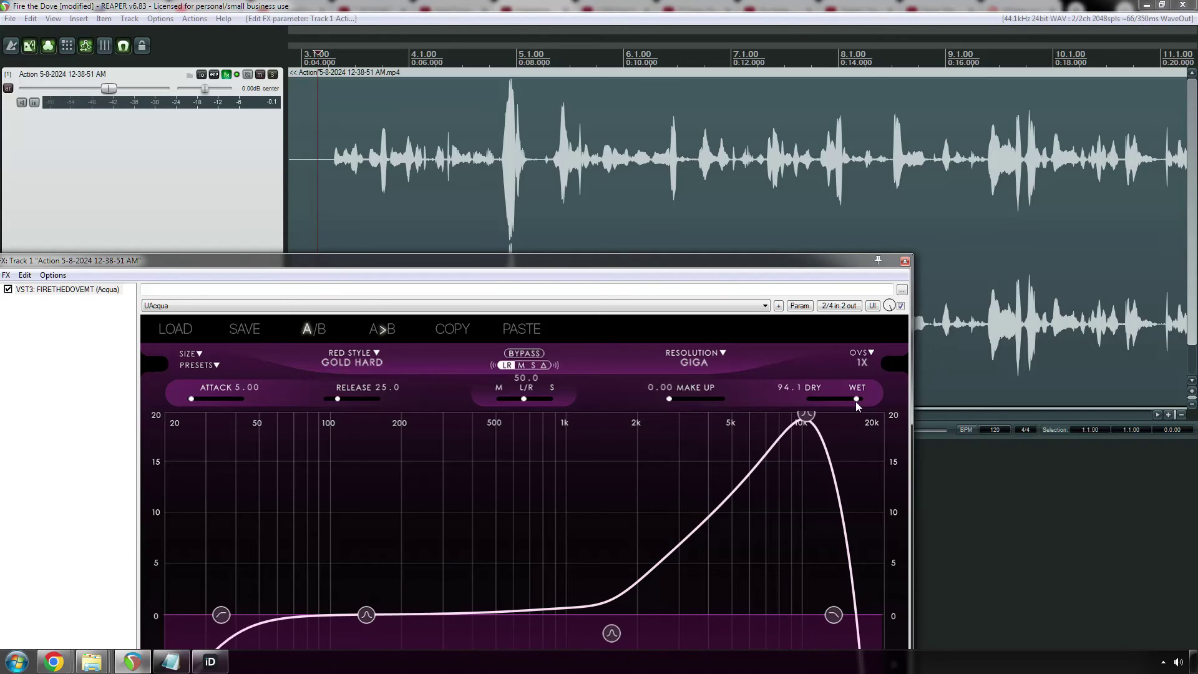
{"action": "key", "text": "space"}
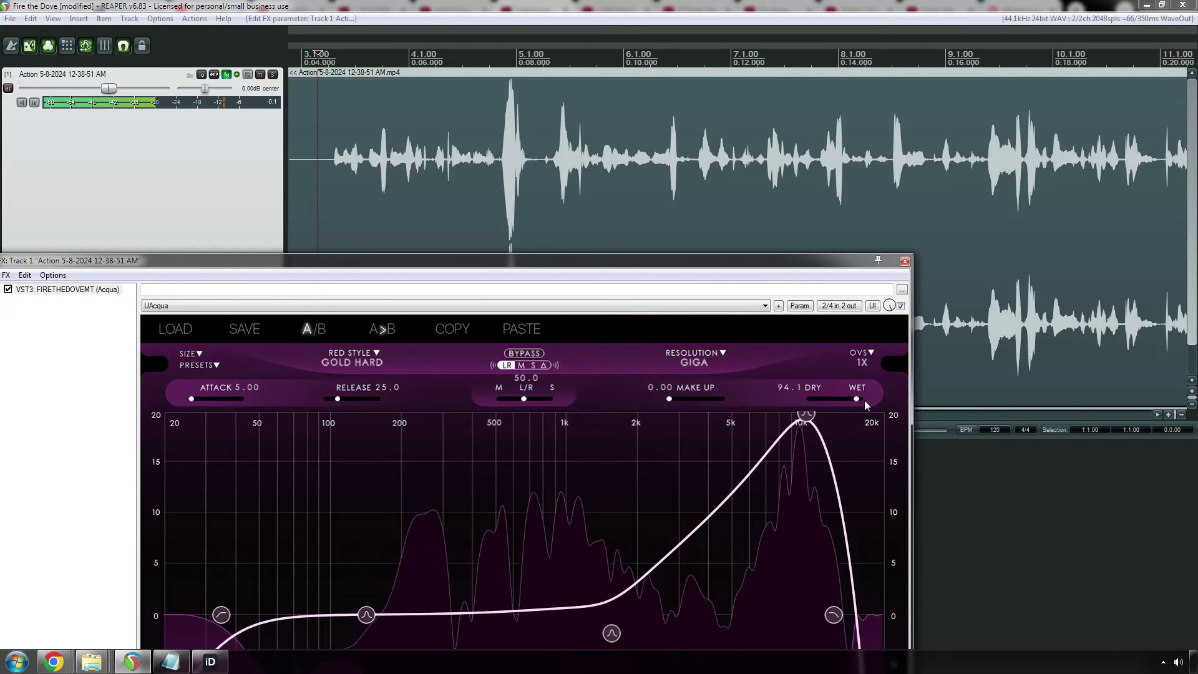
{"action": "mouse_move", "coordinate": [859, 399]}
{"action": "left_mouse_down"}
{"action": "mouse_move", "coordinate": [871, 396]}
{"action": "mouse_move", "coordinate": [859, 400]}
{"action": "left_mouse_up"}
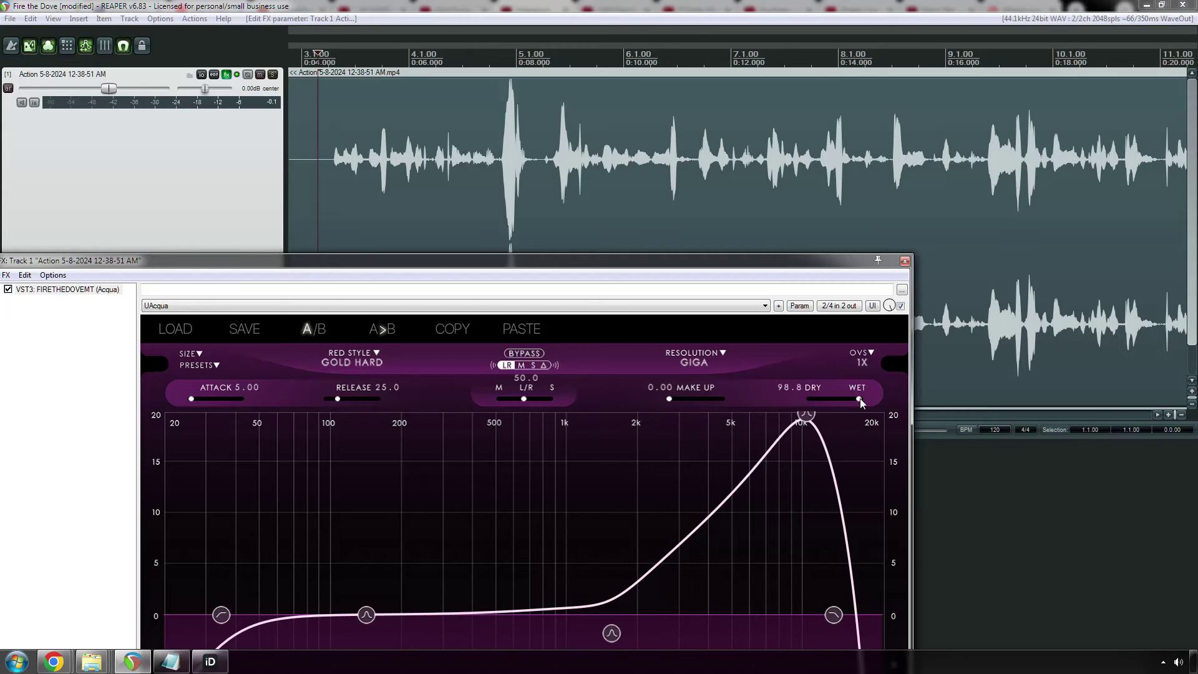
{"action": "key", "text": "space"}
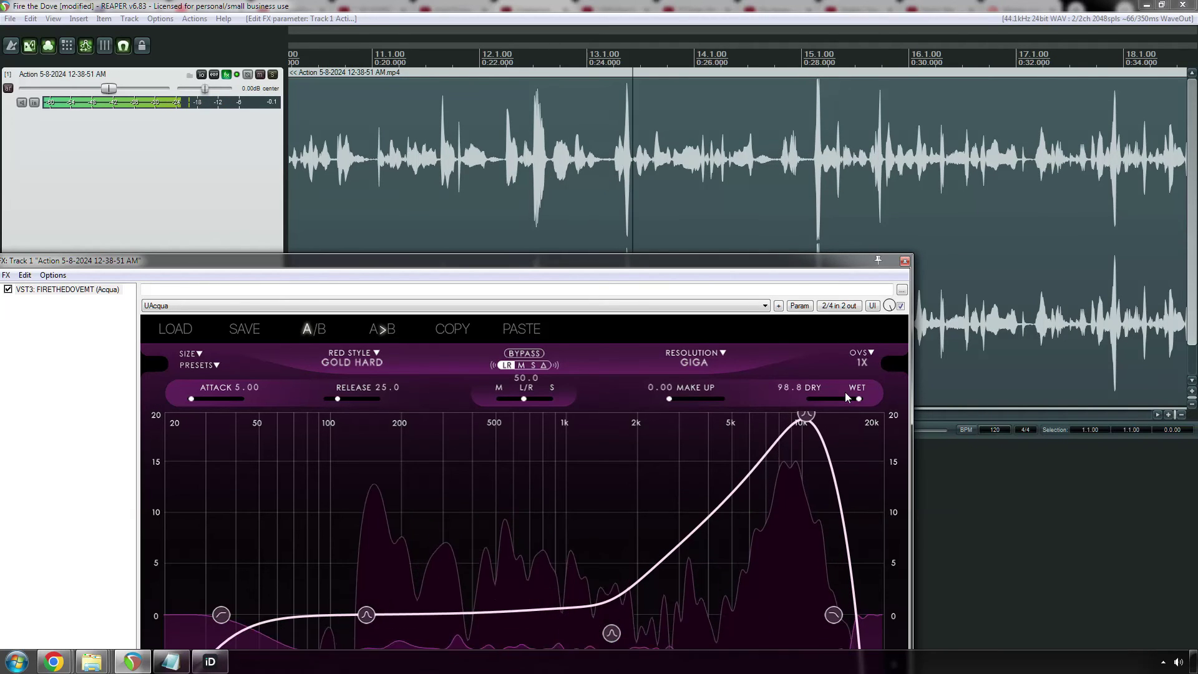
Step: Set the dry/wet mix to 90.5 and replay the vocal from just before its start
{"action": "key", "text": "space"}
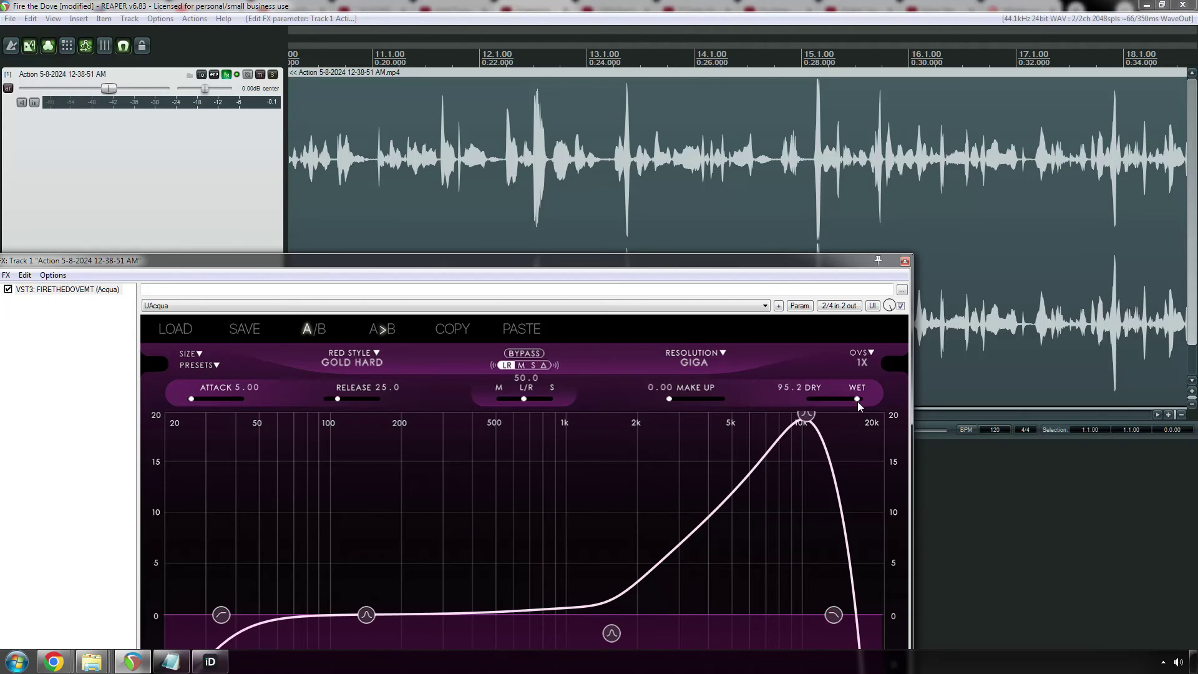
{"action": "left_click", "coordinate": [650, 191]}
{"action": "key", "text": "Home"}
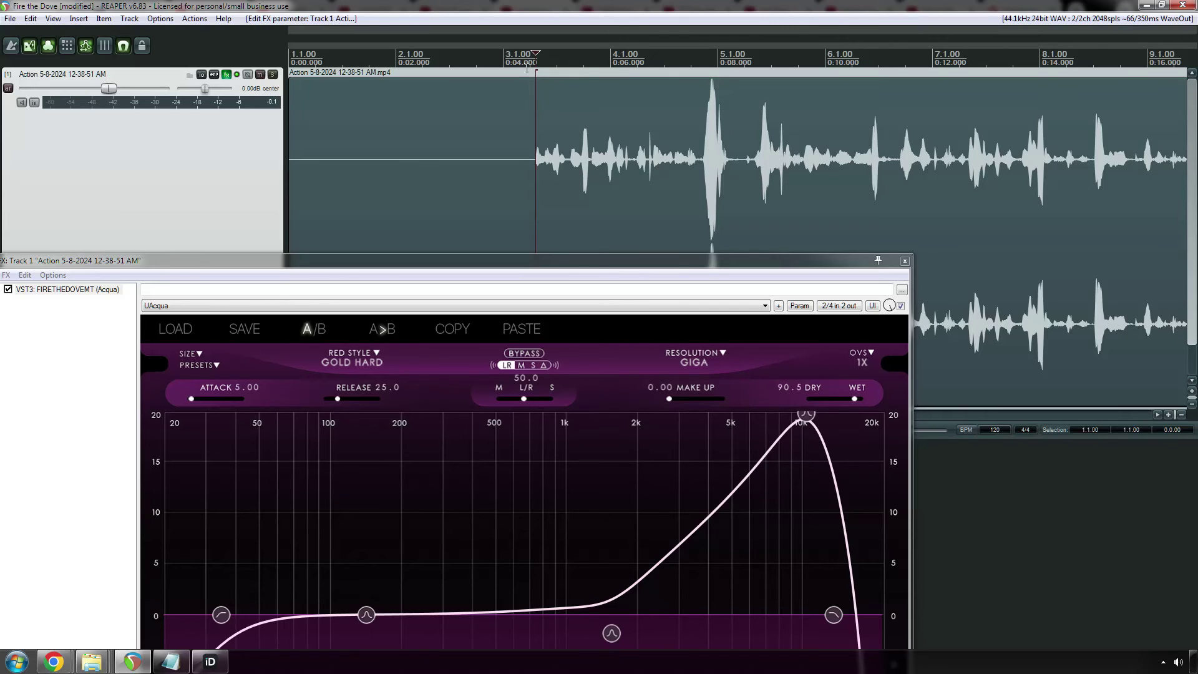
{"action": "left_click", "coordinate": [520, 69]}
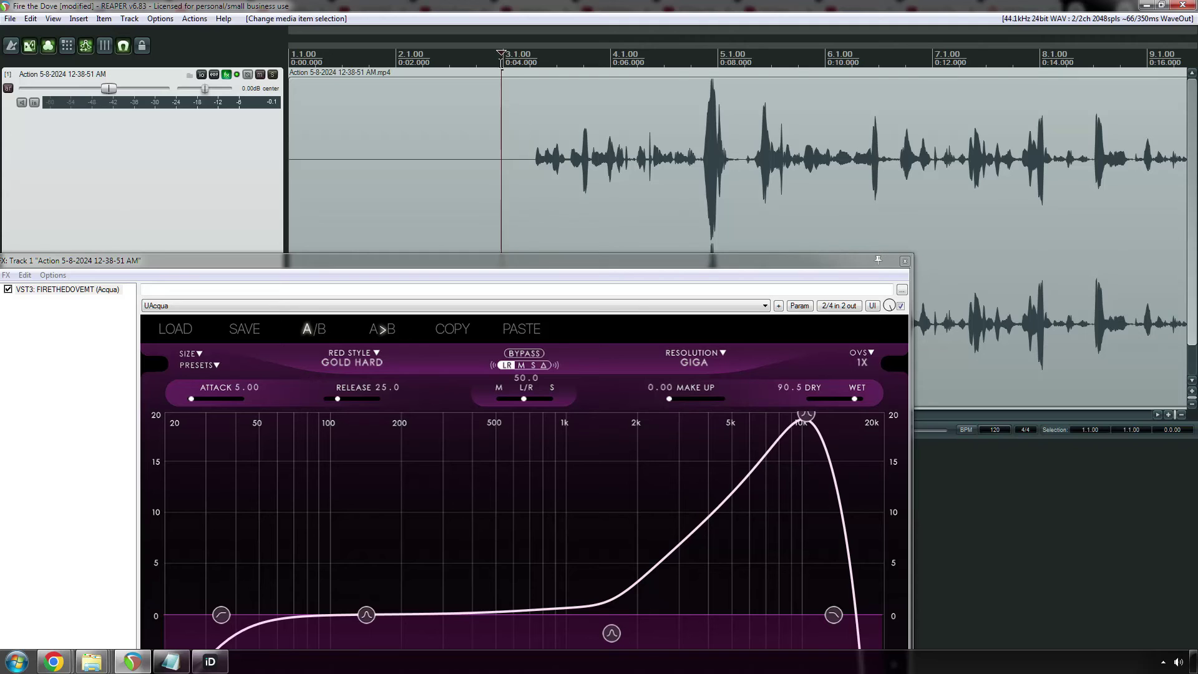
{"action": "key", "text": "space"}
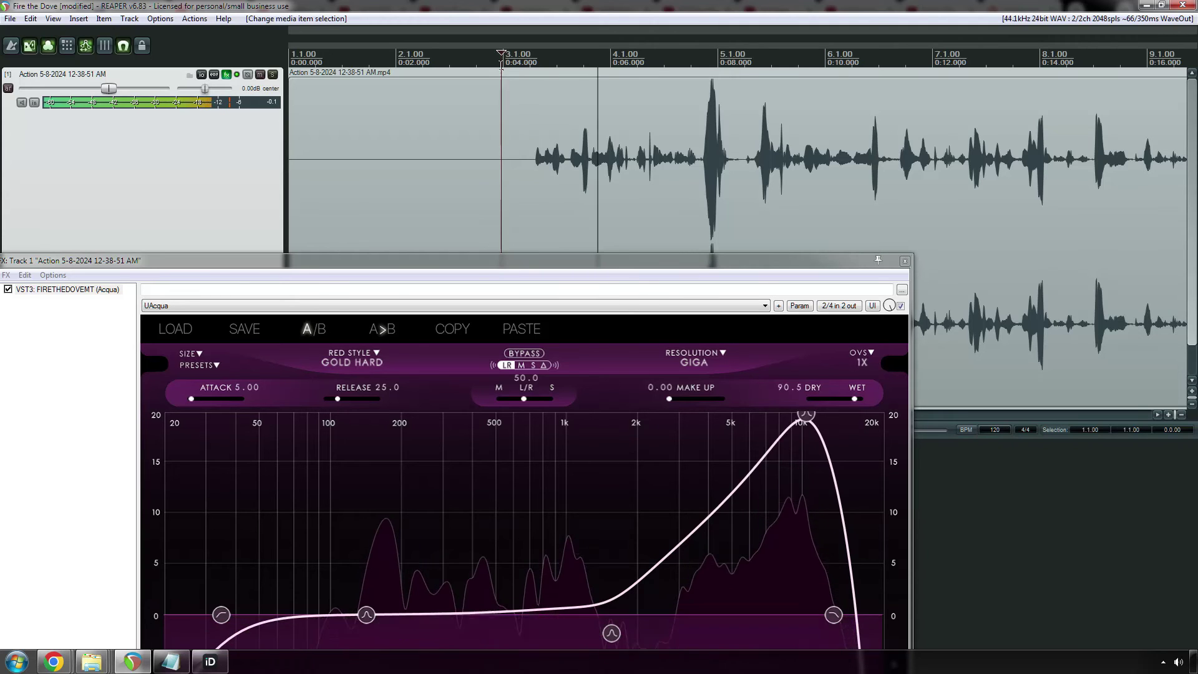
{"action": "left_click", "coordinate": [308, 42]}
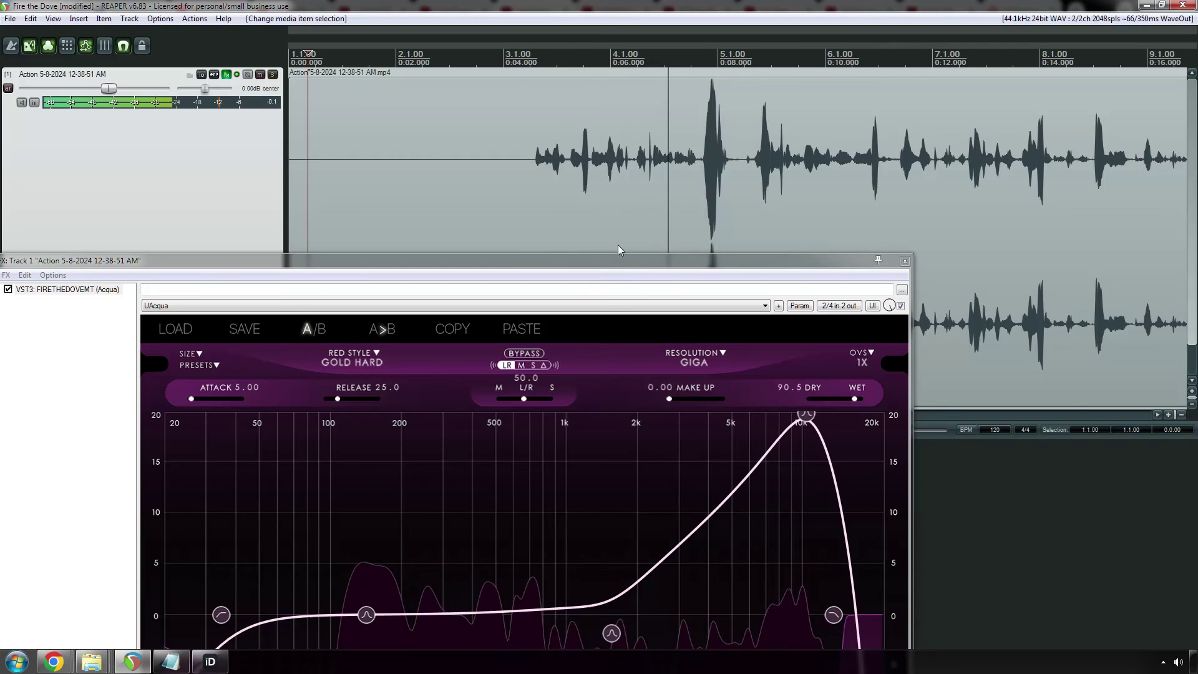
{"action": "key", "text": "space"}
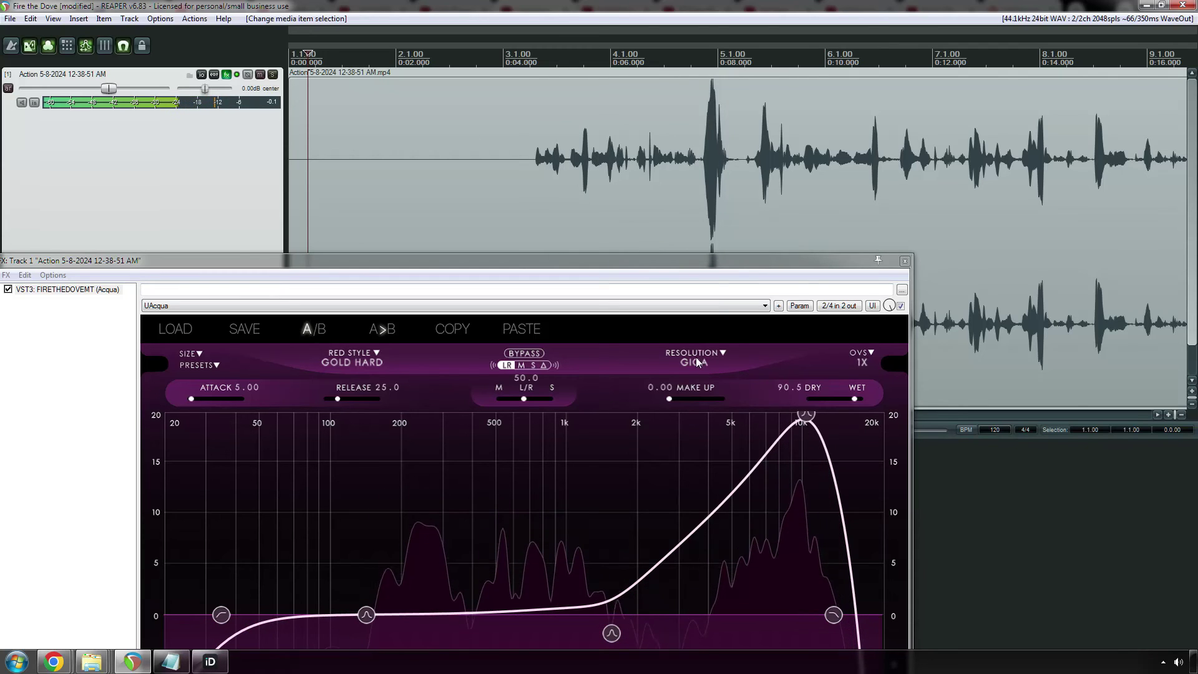
Step: Switch the plugin resolution to Normal and play the vocal from just before its start
{"action": "left_click", "coordinate": [708, 360]}
{"action": "left_click", "coordinate": [712, 361]}
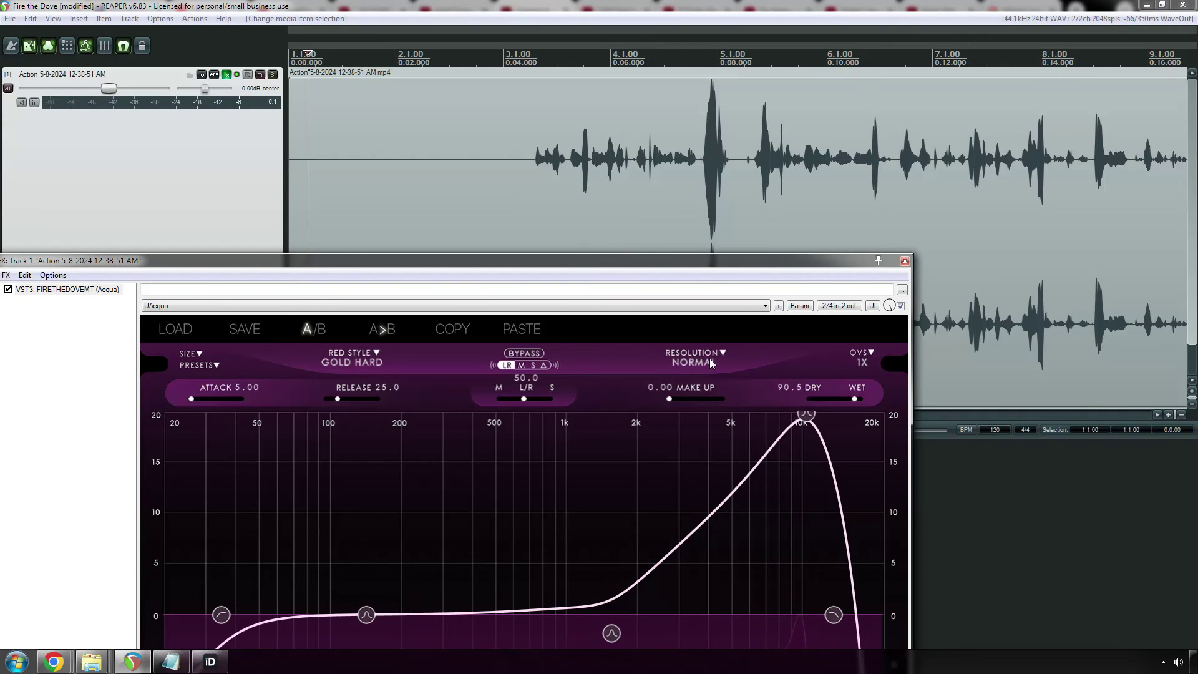
{"action": "left_click", "coordinate": [526, 50]}
{"action": "key", "text": "space"}
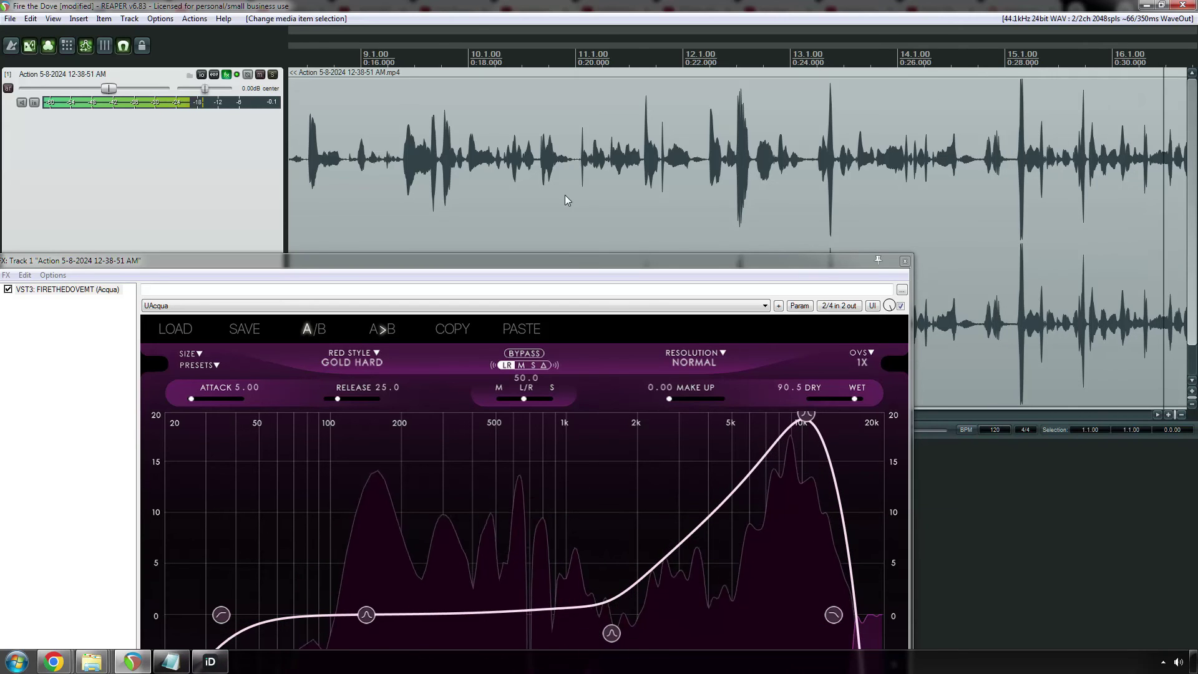
{"action": "key", "text": "space"}
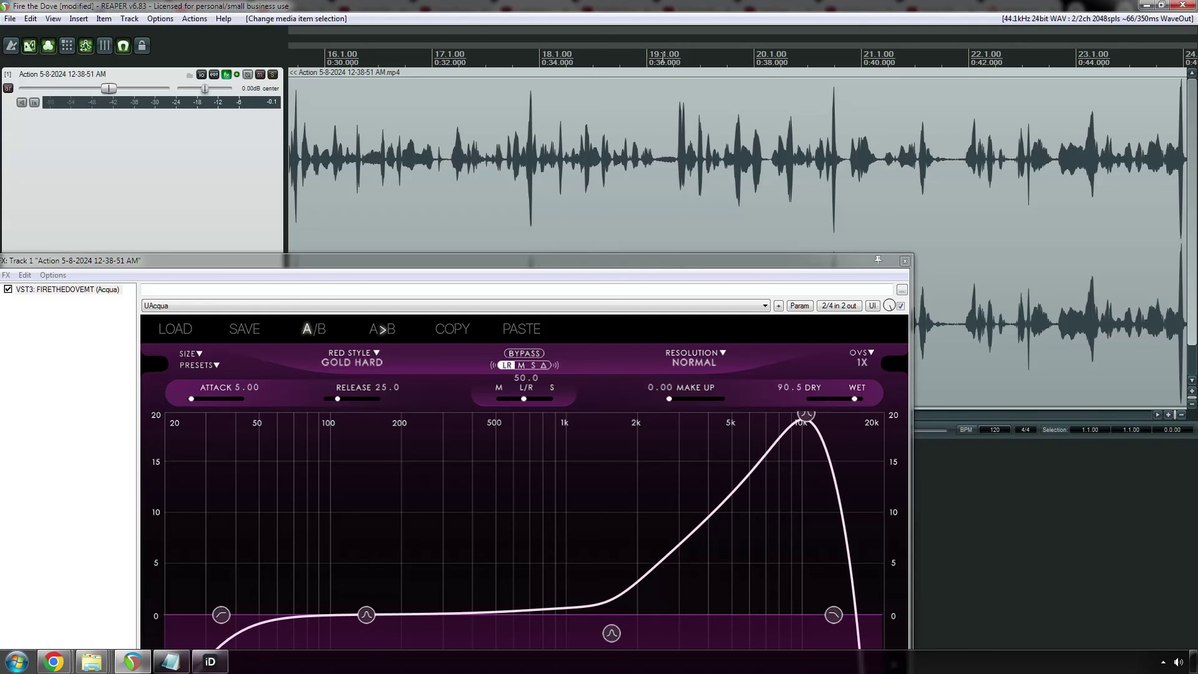
Step: Show the project's video window and move it higher over the arrange area
{"action": "left_click", "coordinate": [53, 19]}
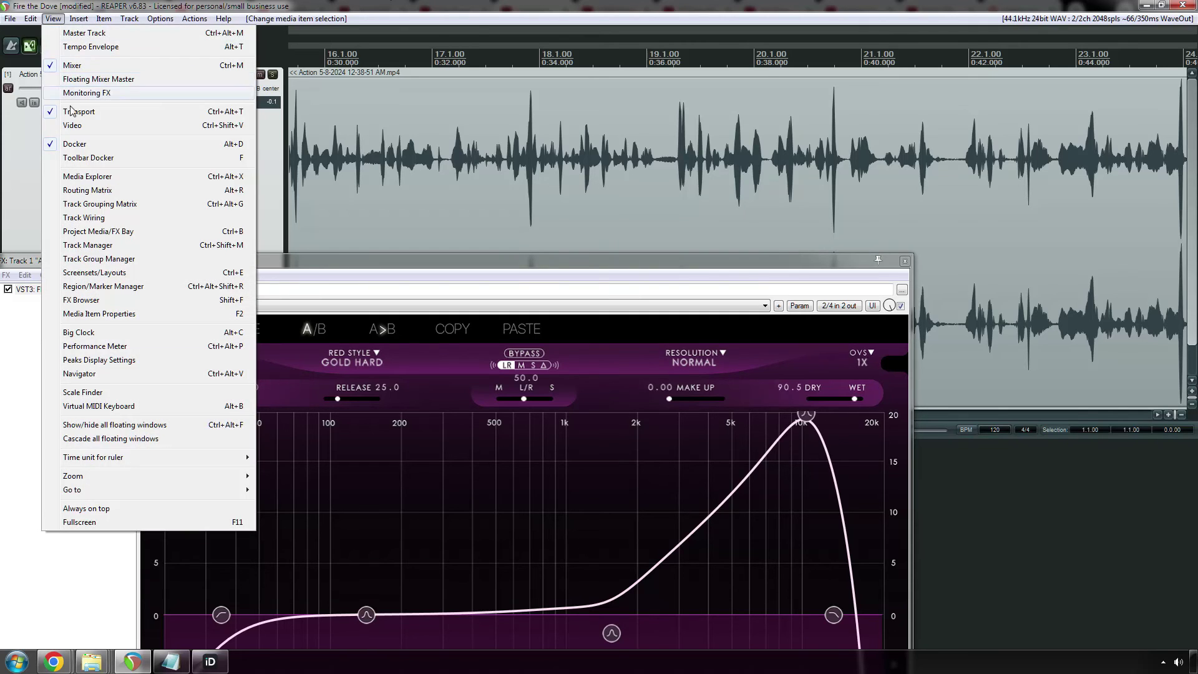
{"action": "left_click", "coordinate": [102, 125]}
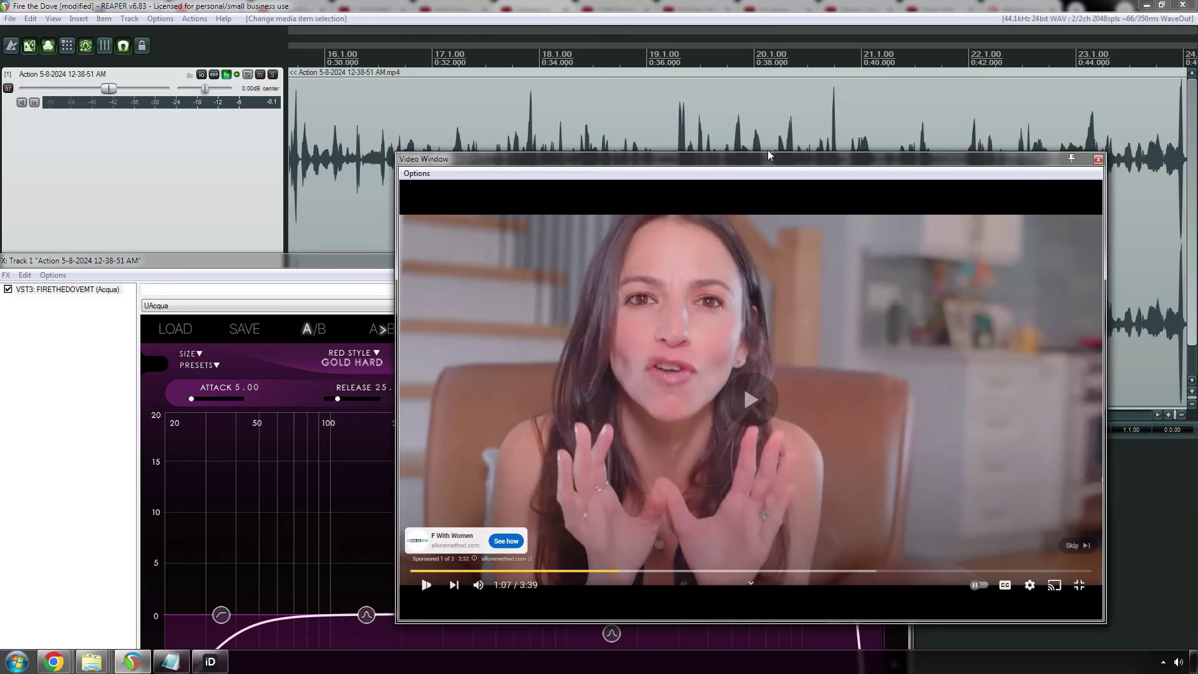
{"action": "left_click_drag", "start_coordinate": [732, 161], "coordinate": [752, 122]}
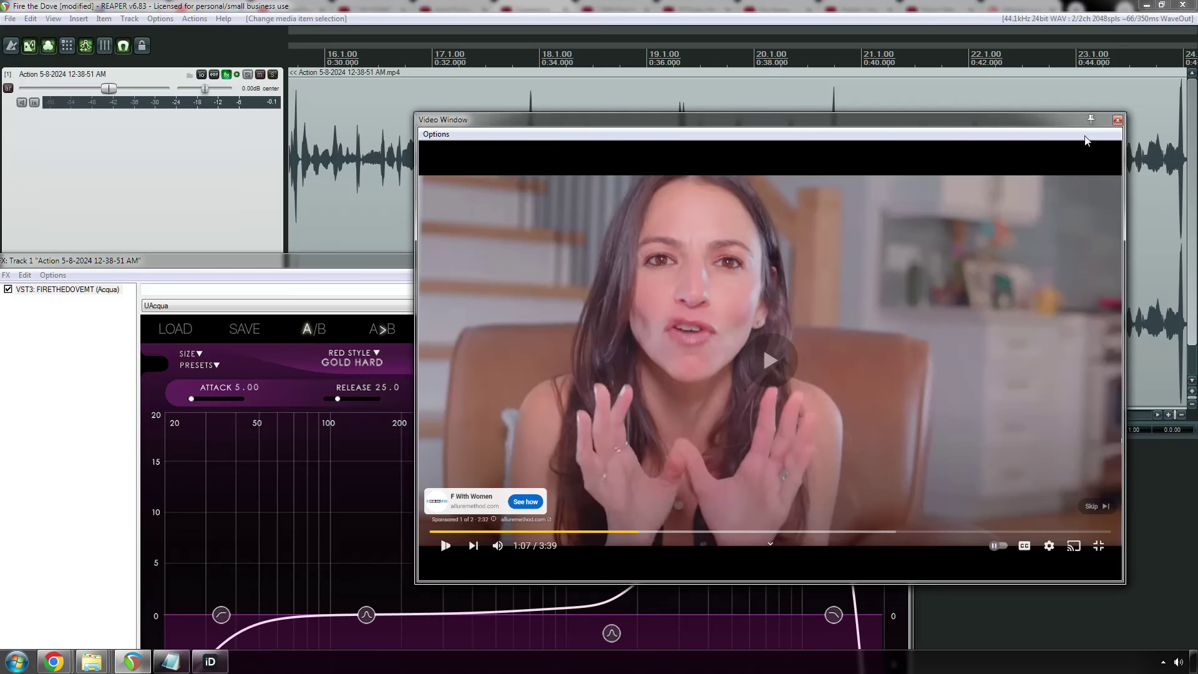
Step: Play the clip from near the start of the vocal with the video showing beside the waveform
{"action": "scroll", "coordinate": [385, 205], "scroll_direction": "down", "scroll_amount": 6}
{"action": "left_click", "coordinate": [384, 204]}
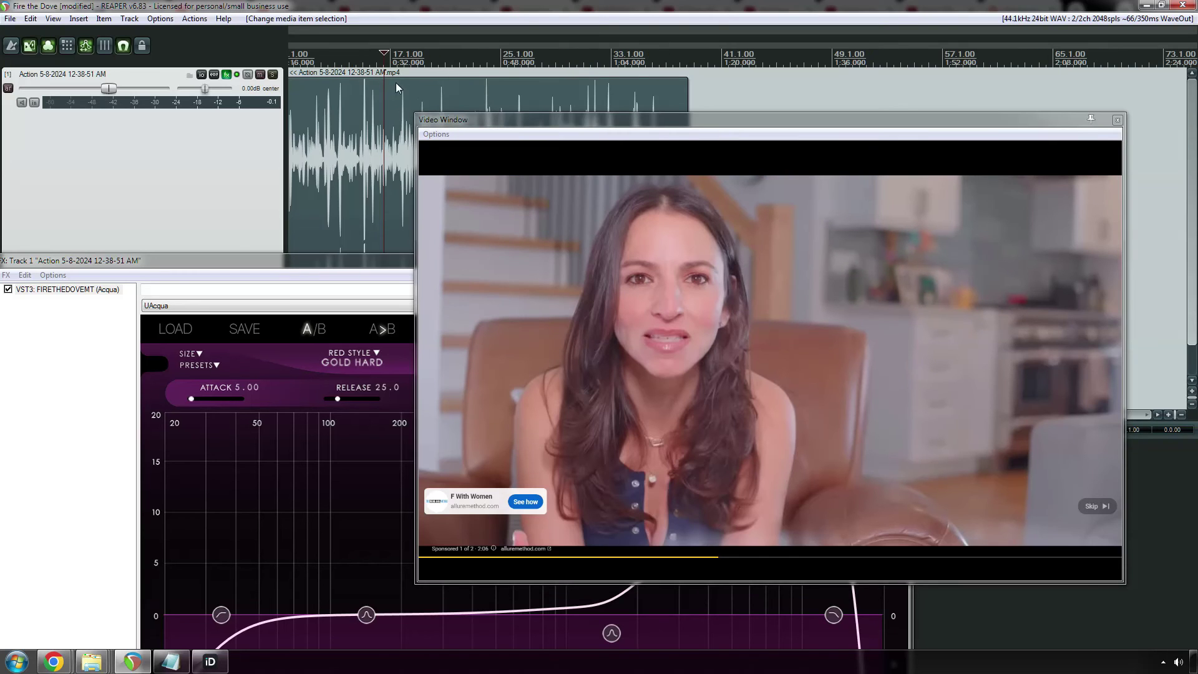
{"action": "left_click", "coordinate": [365, 61]}
{"action": "left_click_drag", "start_coordinate": [528, 268], "coordinate": [467, 288]}
{"action": "left_click", "coordinate": [427, 291]}
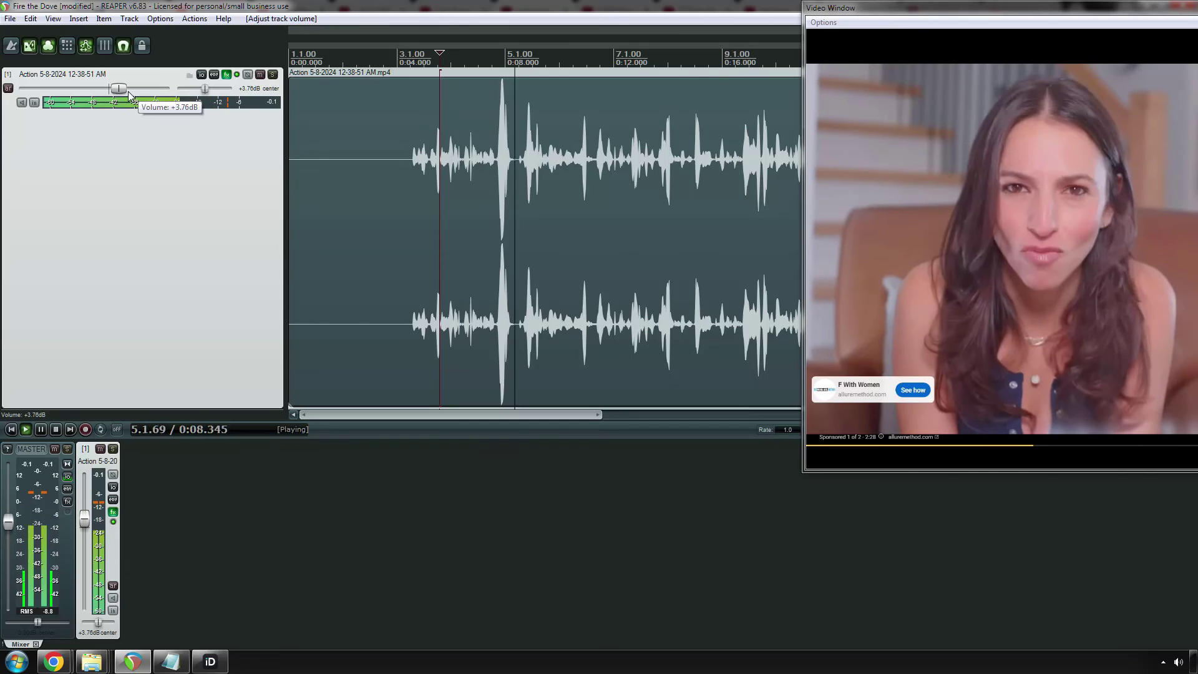
Step: Reset the track volume to 0.00 dB, reopen the track's effects to watch the plugin during playback, and stop playback
{"action": "double_click", "coordinate": [121, 89]}
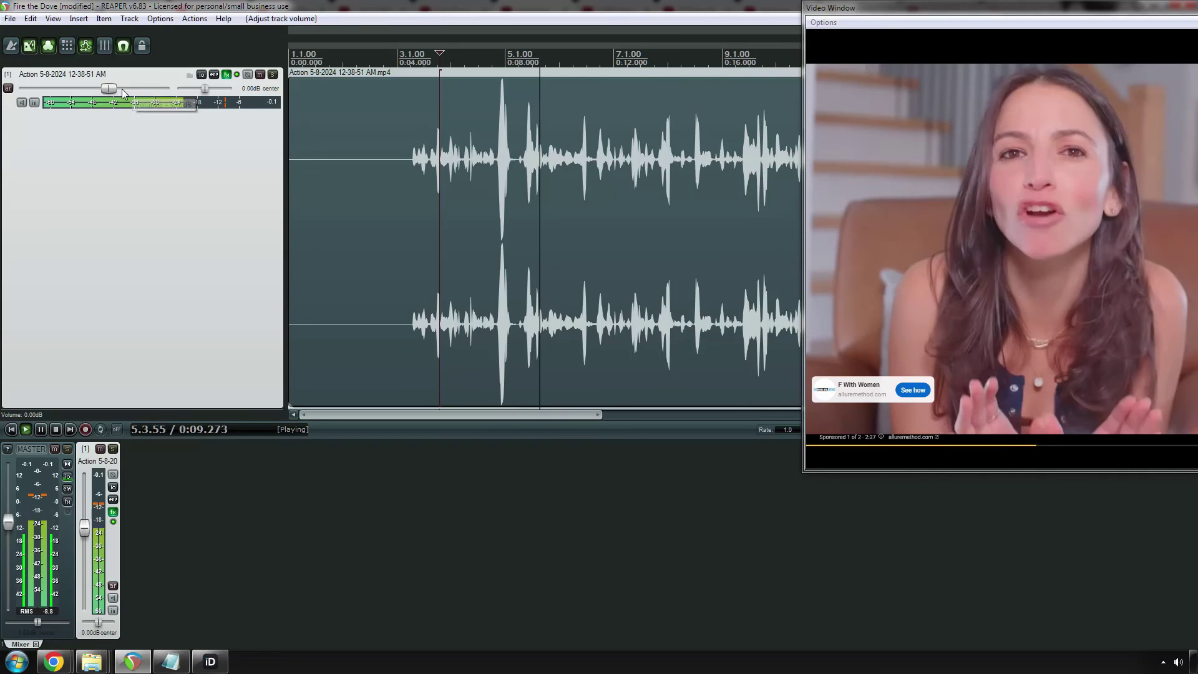
{"action": "left_click", "coordinate": [225, 76]}
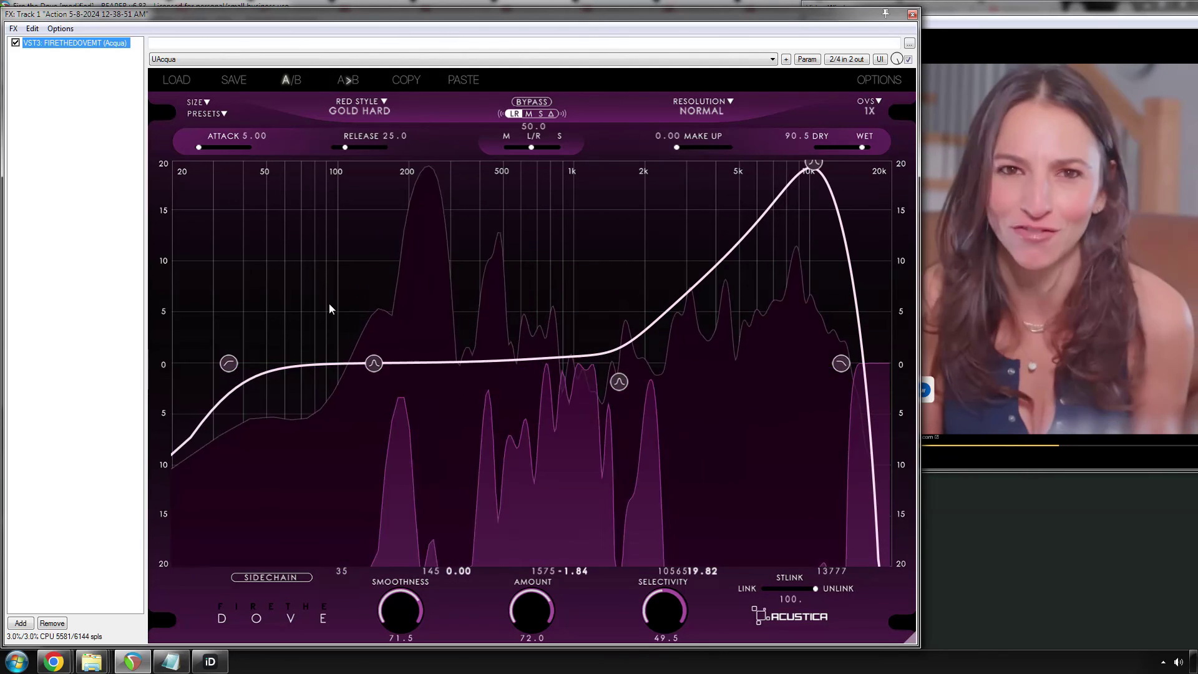
{"action": "key", "text": "space"}
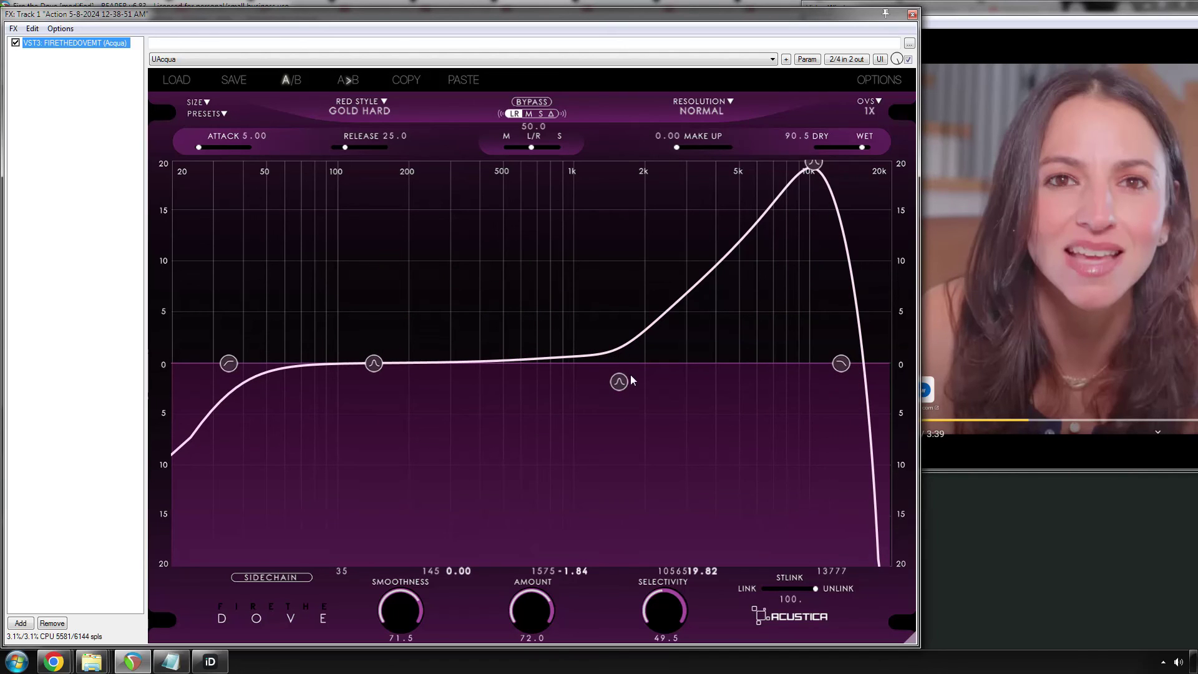
Step: Move the plugin's two lower bell nodes to 6820 Hz at 1.53 and 773 Hz at -2.39, and the low-cut node to 4401 Hz
{"action": "left_click_drag", "start_coordinate": [619, 382], "coordinate": [785, 351]}
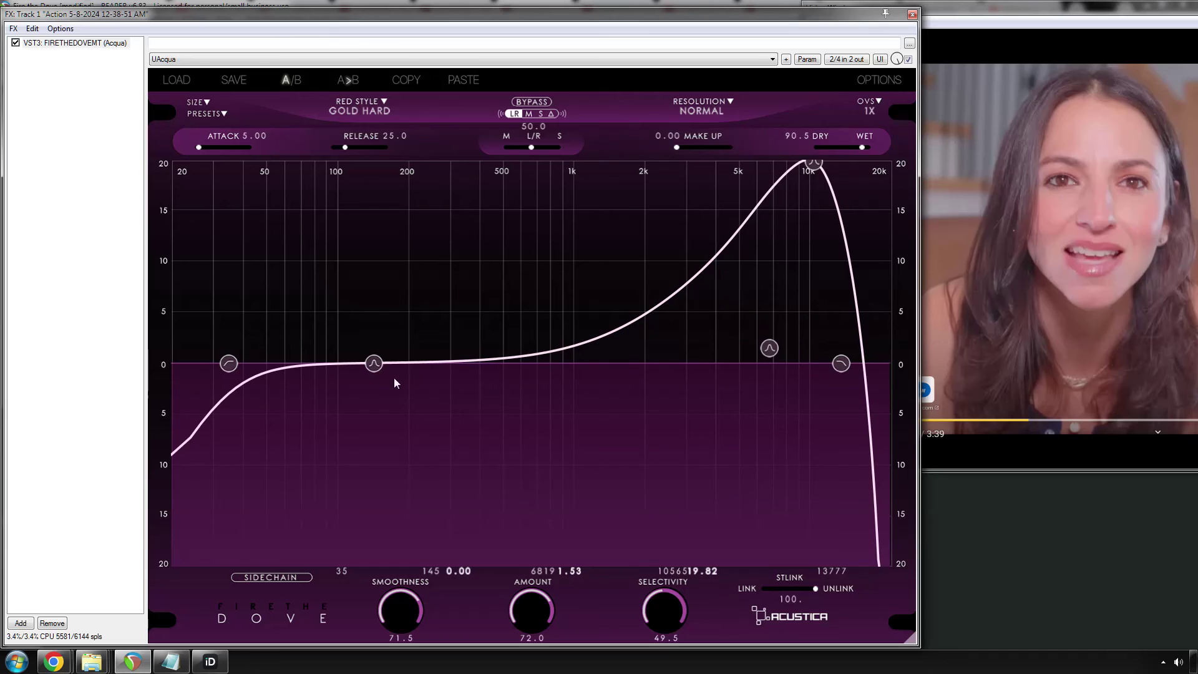
{"action": "left_click_drag", "start_coordinate": [393, 373], "coordinate": [755, 387]}
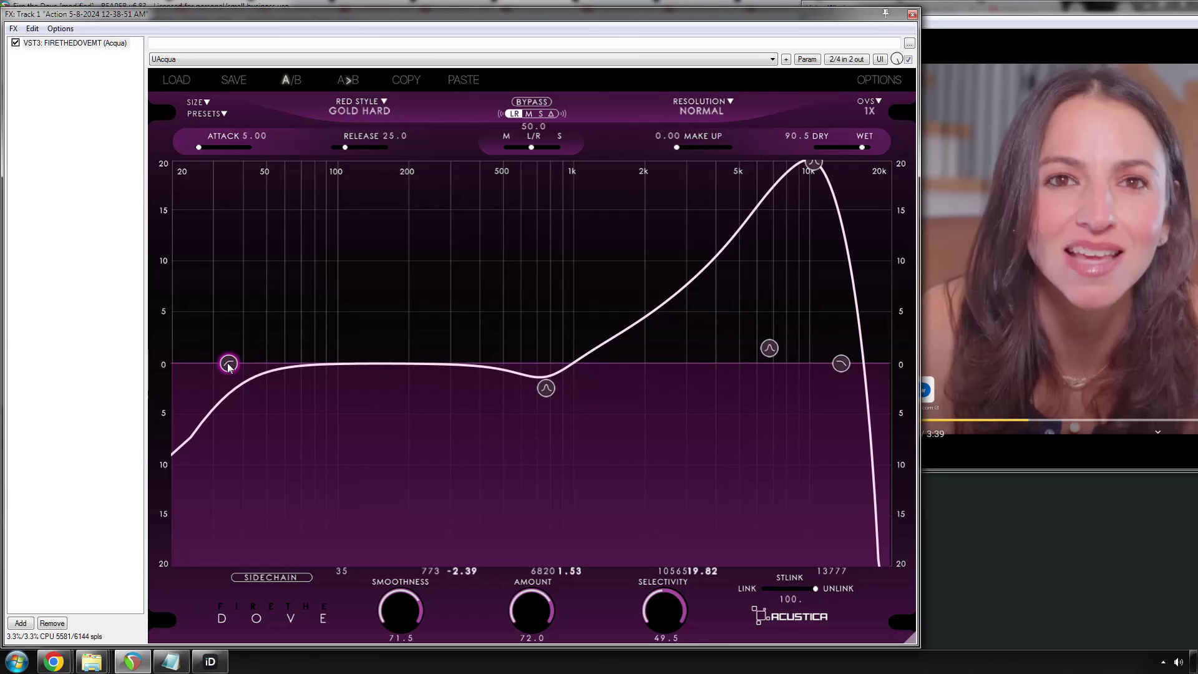
{"action": "left_click_drag", "start_coordinate": [229, 367], "coordinate": [733, 367]}
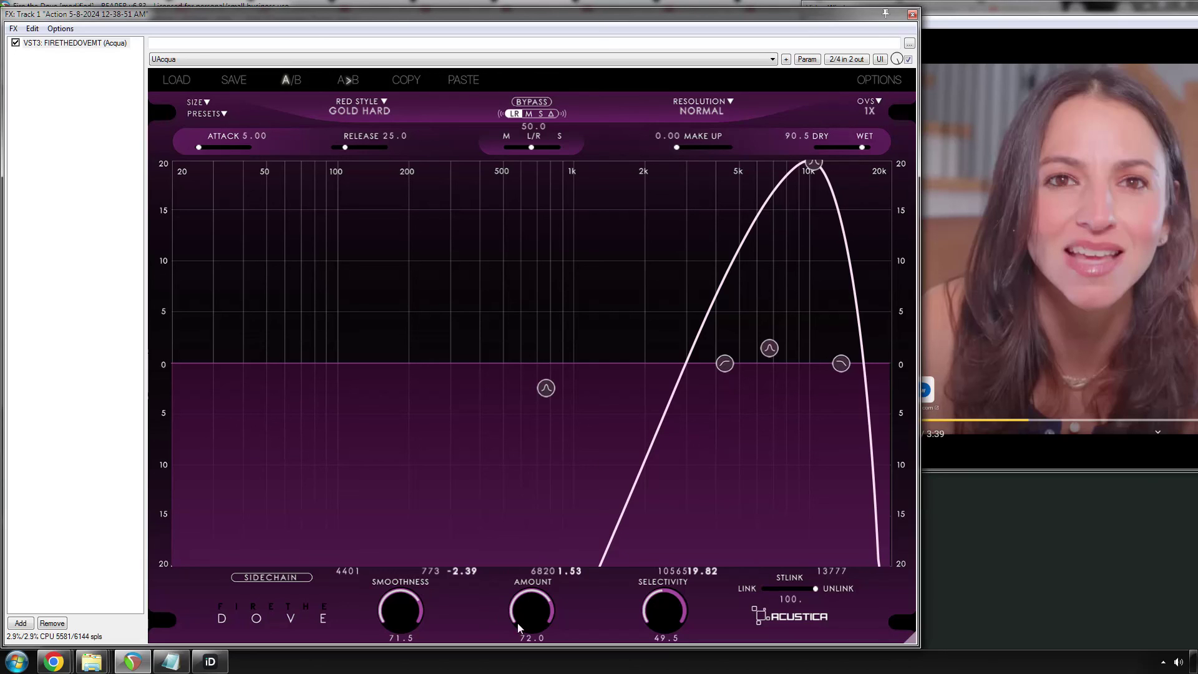
{"action": "mouse_move", "coordinate": [529, 629]}
{"action": "left_mouse_down"}
{"action": "mouse_move", "coordinate": [533, 599]}
{"action": "mouse_move", "coordinate": [534, 612]}
{"action": "left_mouse_up"}
Step: Close the plugin window, replay the vocal from just before its start beside the video, and stop playback
{"action": "left_click", "coordinate": [913, 13]}
{"action": "left_click", "coordinate": [389, 163]}
{"action": "left_click", "coordinate": [361, 186]}
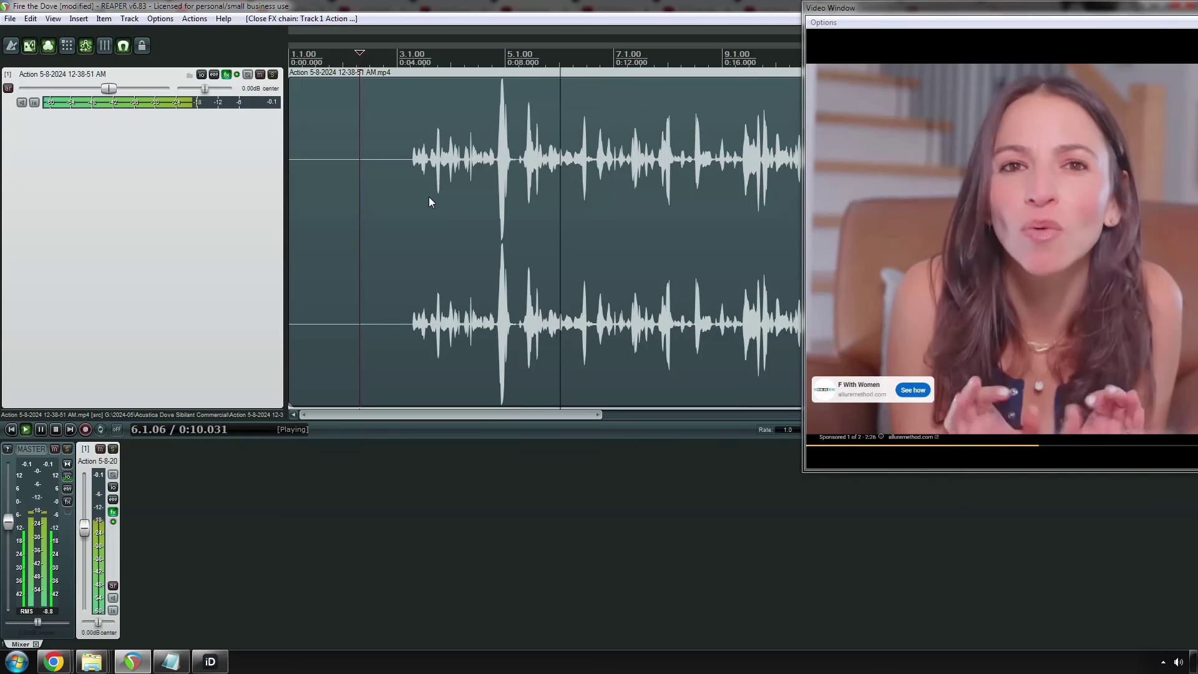
{"action": "left_click", "coordinate": [408, 175]}
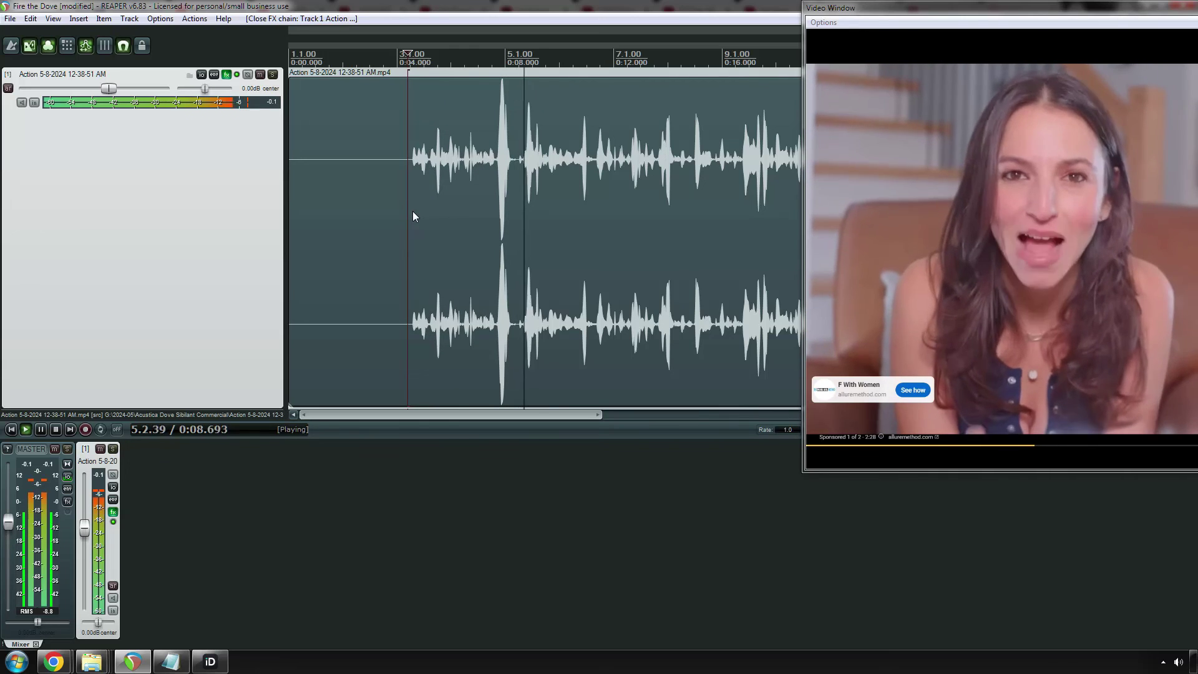
{"action": "left_click", "coordinate": [411, 216]}
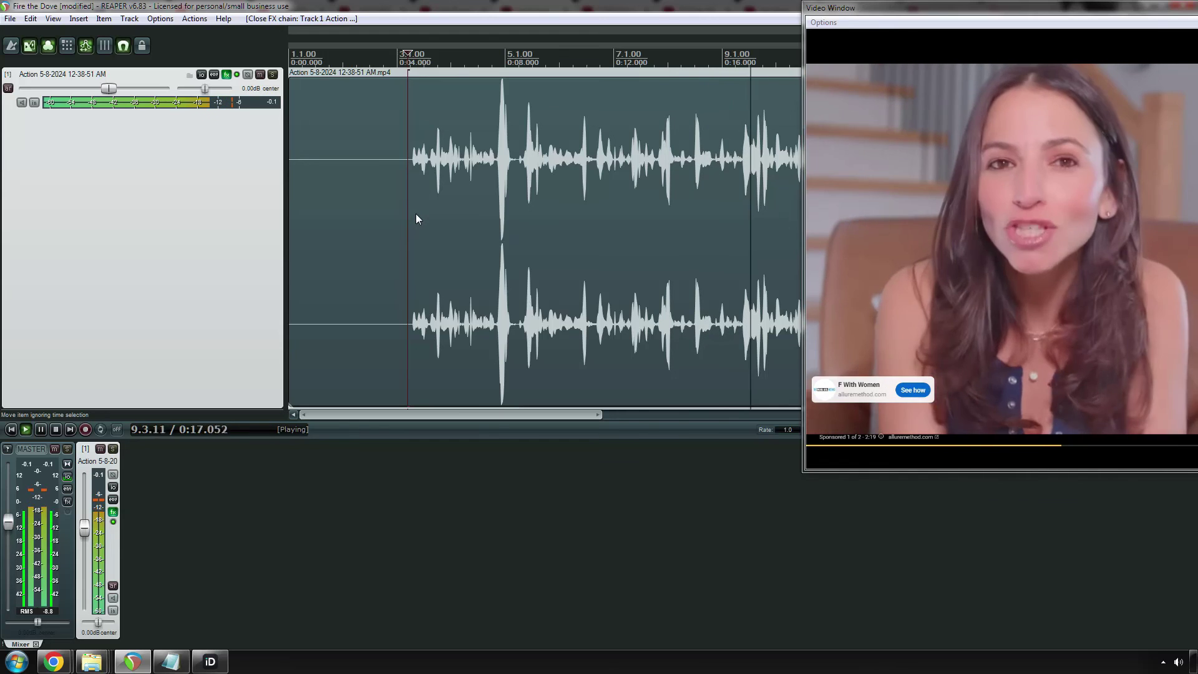
{"action": "key", "text": "space"}
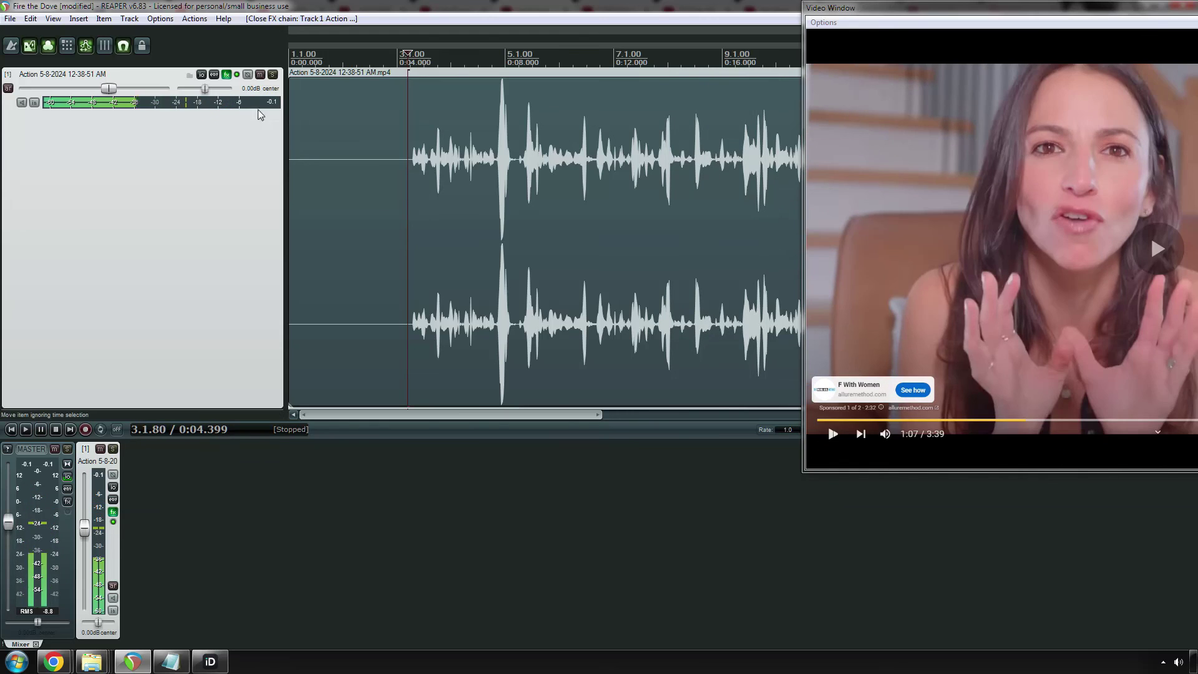
{"action": "left_click", "coordinate": [10, 19]}
{"action": "left_click", "coordinate": [362, 5]}
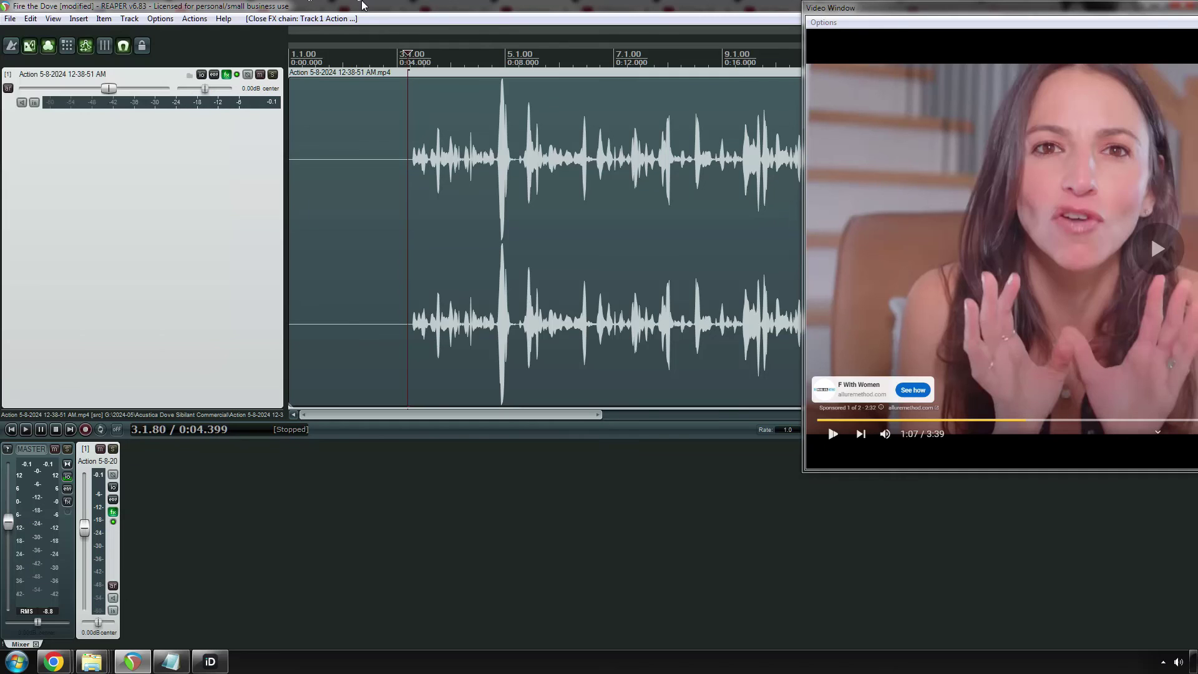